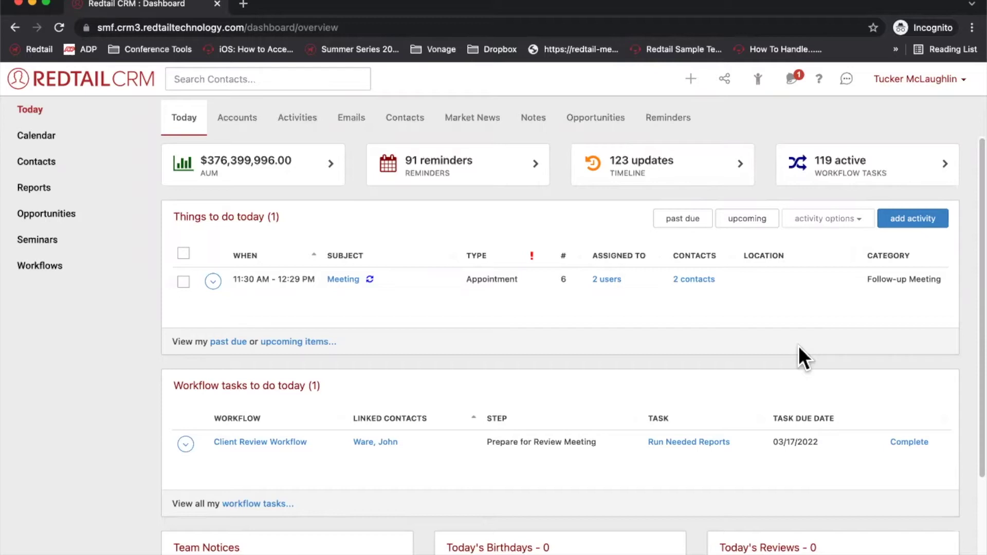
Open the list of workflow templates from the account management page.
{"action": "left_click", "coordinate": [920, 82]}
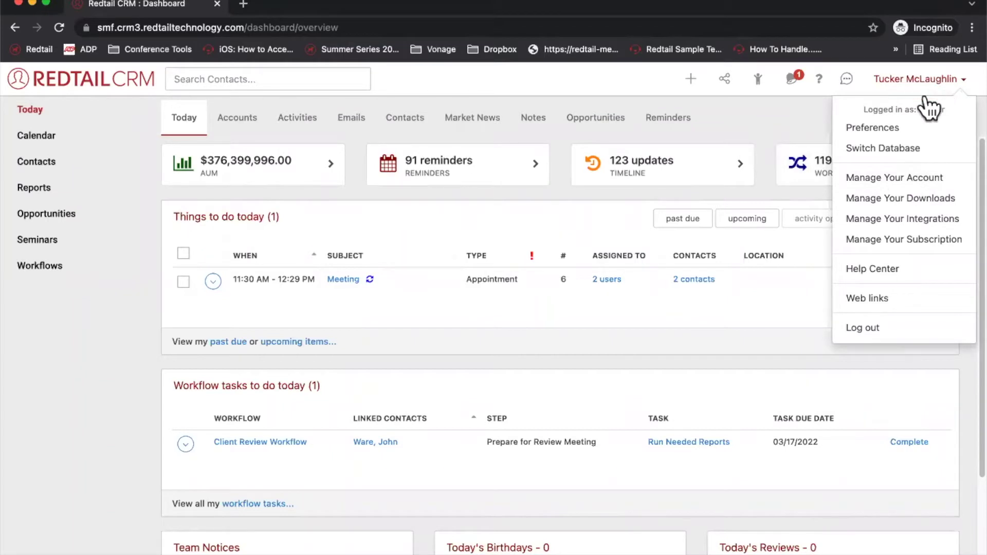
{"action": "left_click", "coordinate": [913, 184]}
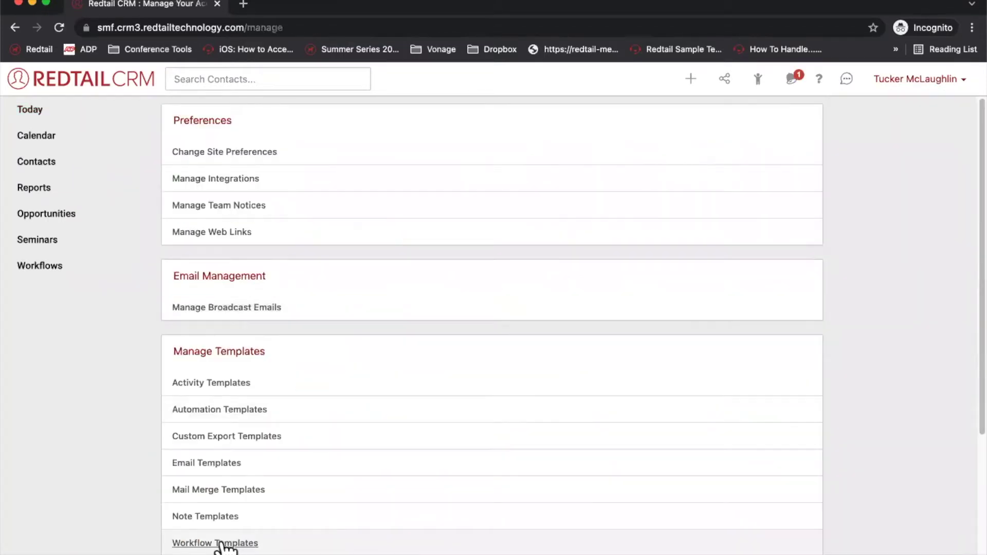
{"action": "left_click", "coordinate": [222, 544]}
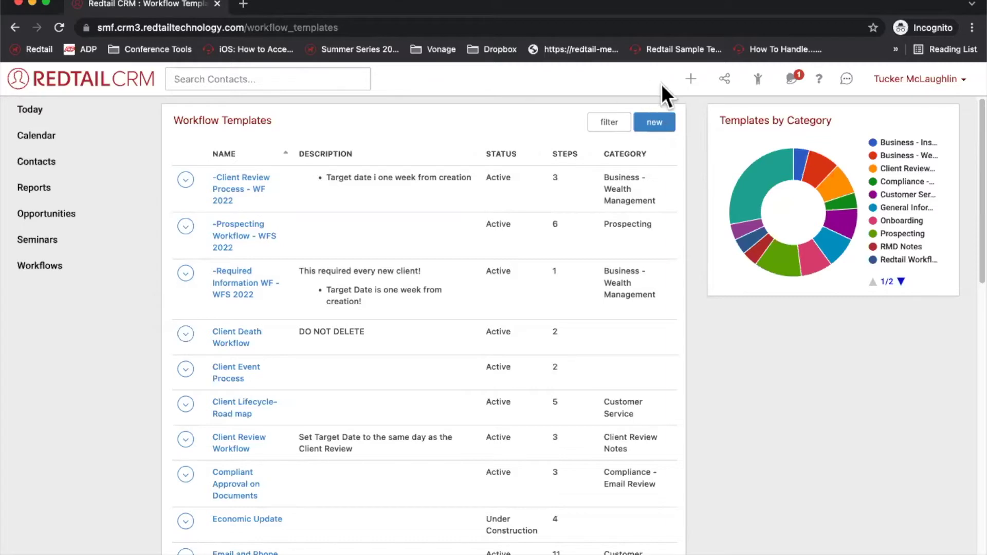
Open the new workflow form and review the templates available for it.
{"action": "left_click", "coordinate": [692, 79]}
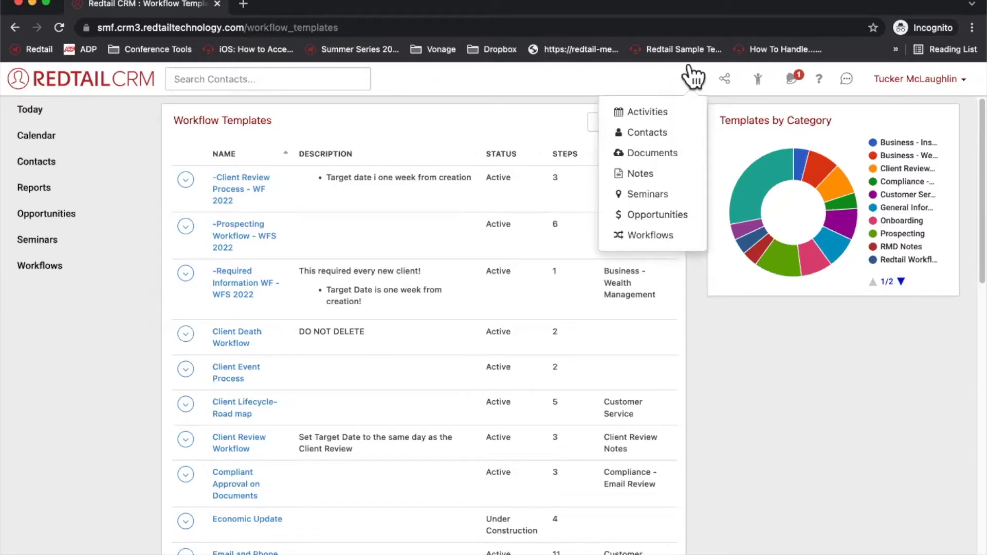
{"action": "left_click", "coordinate": [663, 236]}
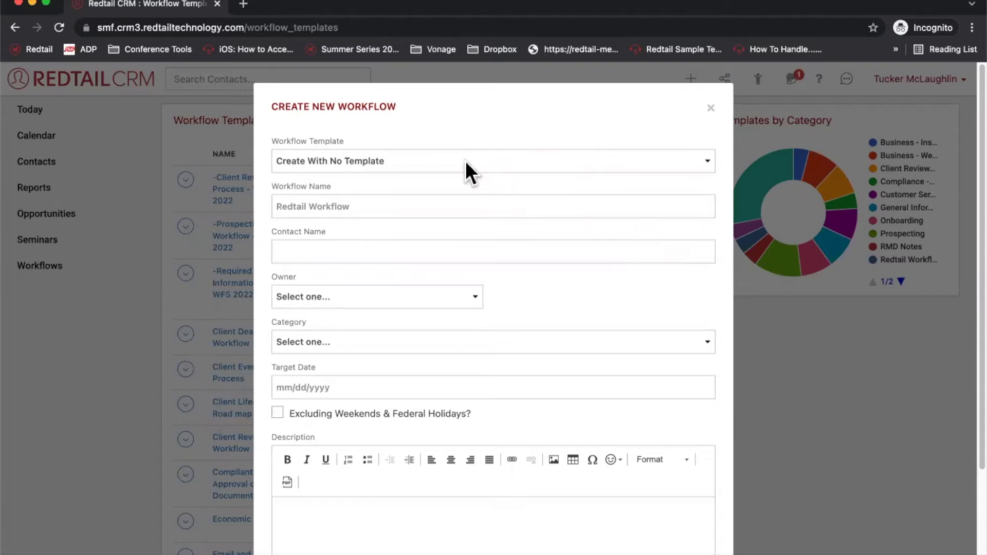
{"action": "left_click", "coordinate": [427, 160]}
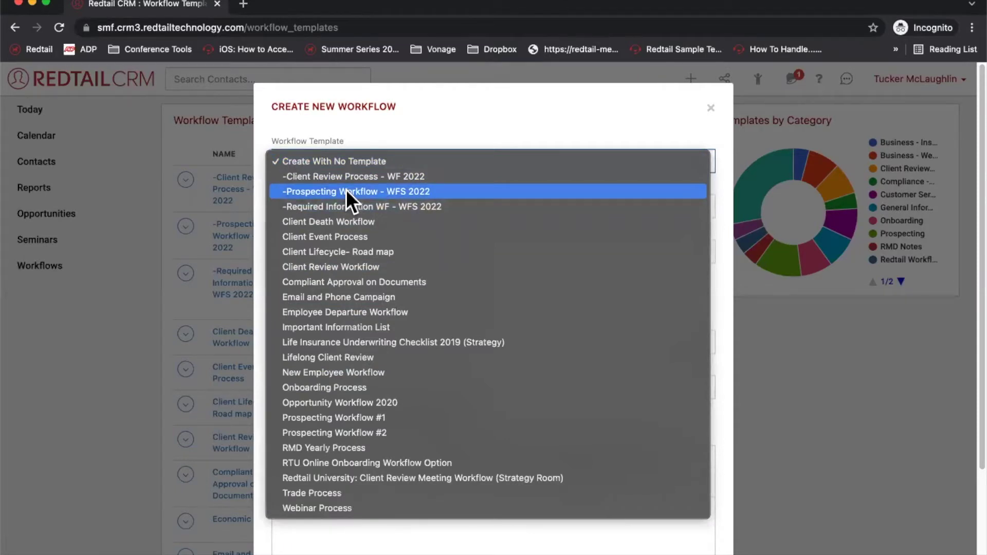
{"action": "left_click", "coordinate": [437, 114]}
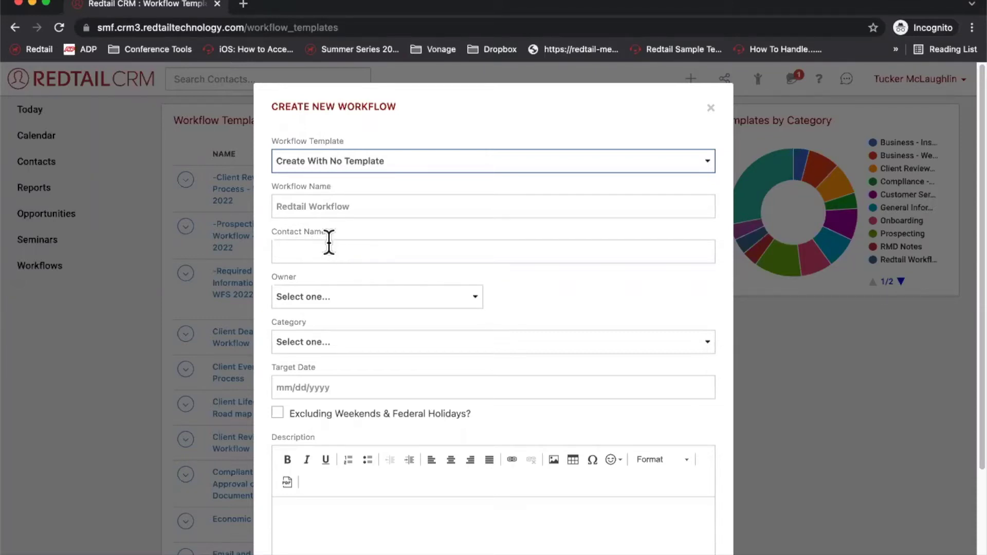
{"action": "left_click", "coordinate": [384, 162]}
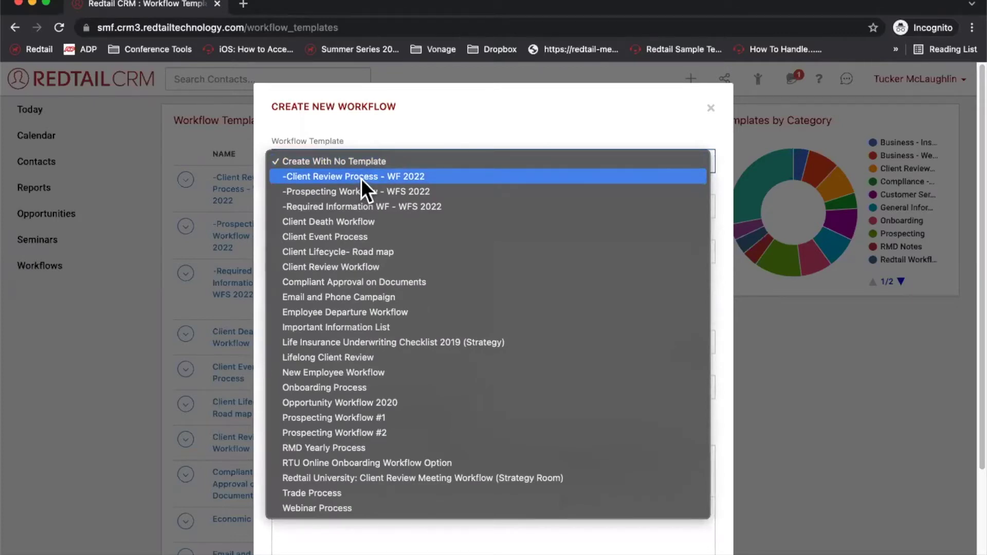
{"action": "left_click", "coordinate": [451, 109]}
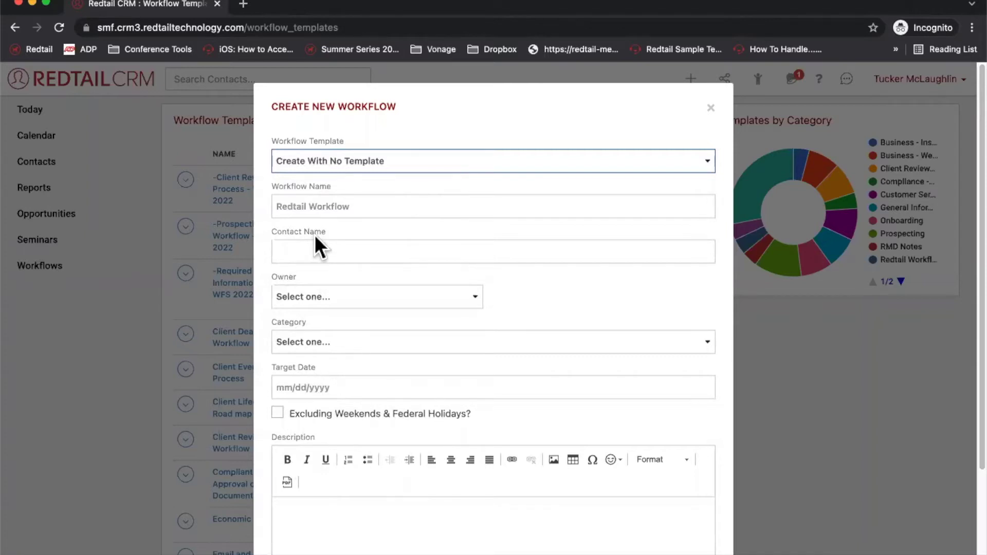
{"action": "left_click", "coordinate": [708, 108]}
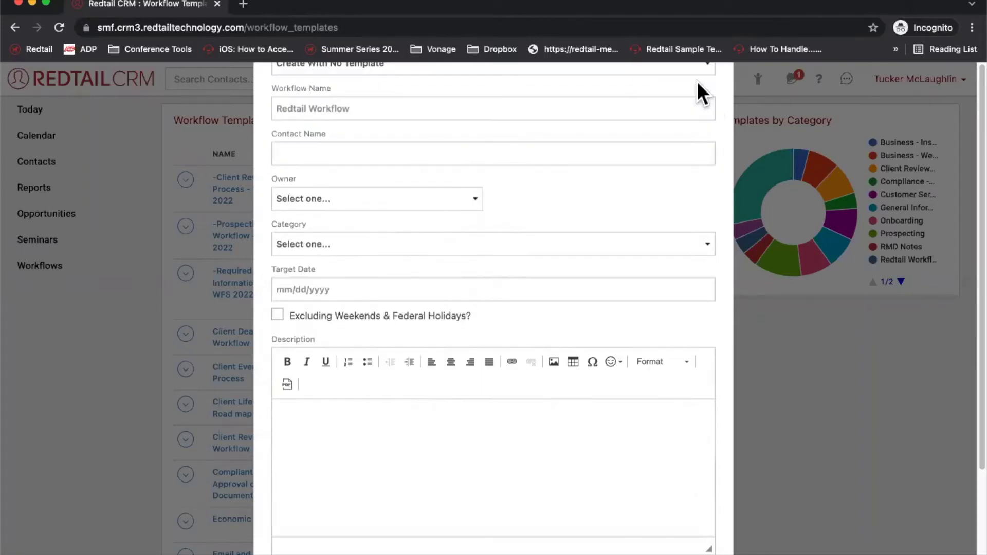
{"action": "left_click", "coordinate": [695, 81]}
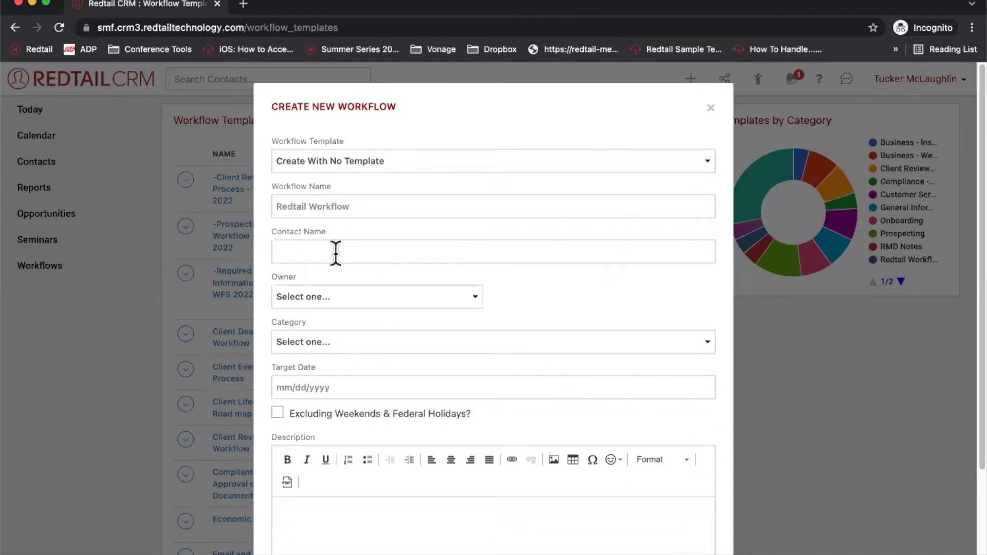
{"action": "left_click", "coordinate": [368, 162]}
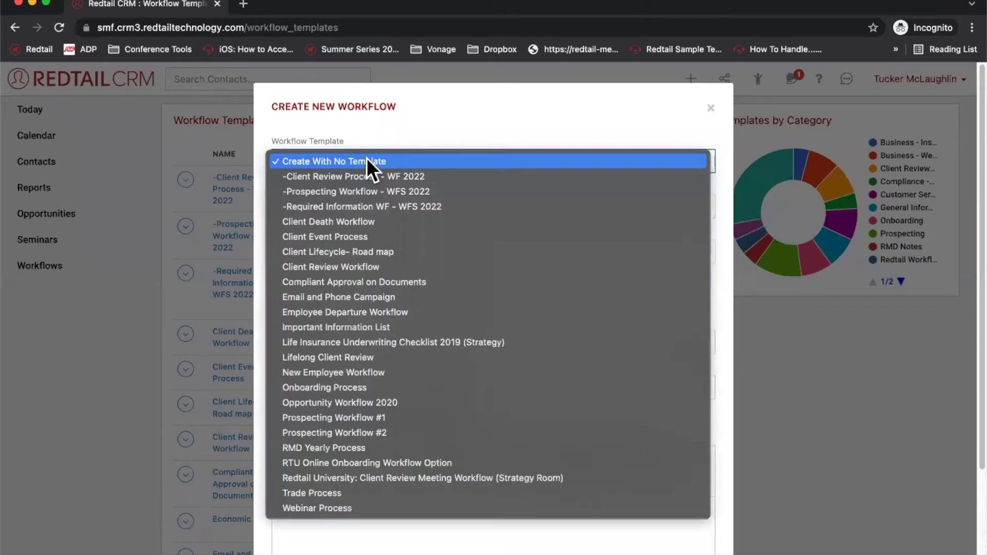
{"action": "left_click", "coordinate": [359, 190]}
{"action": "left_click", "coordinate": [298, 251]}
{"action": "type", "text": "theo"}
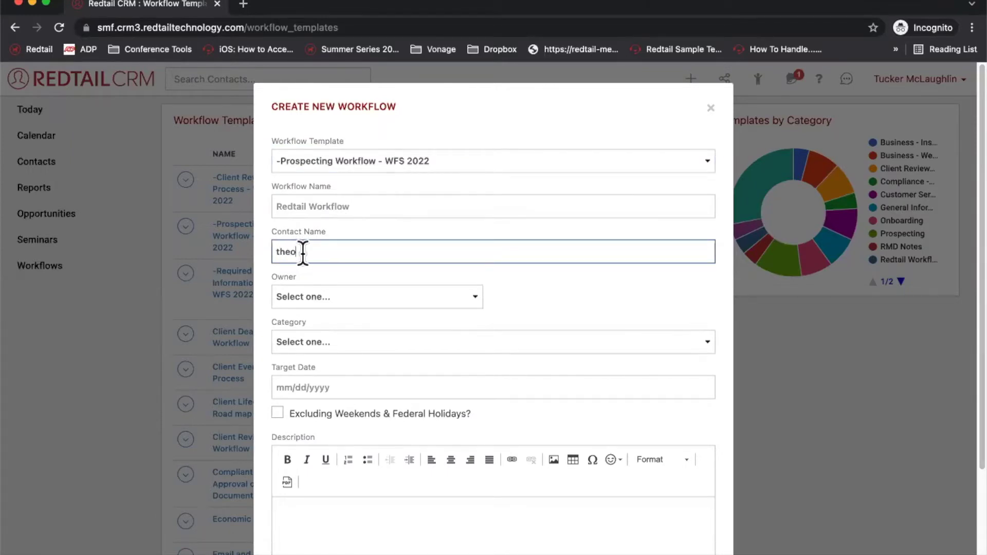
{"action": "left_click_drag", "start_coordinate": [302, 253], "coordinate": [200, 260]}
{"action": "key", "text": "BackSpace"}
{"action": "left_click", "coordinate": [699, 111]}
{"action": "scroll", "coordinate": [698, 111], "scroll_direction": "down", "scroll_amount": 3}
{"action": "key", "text": "Escape"}
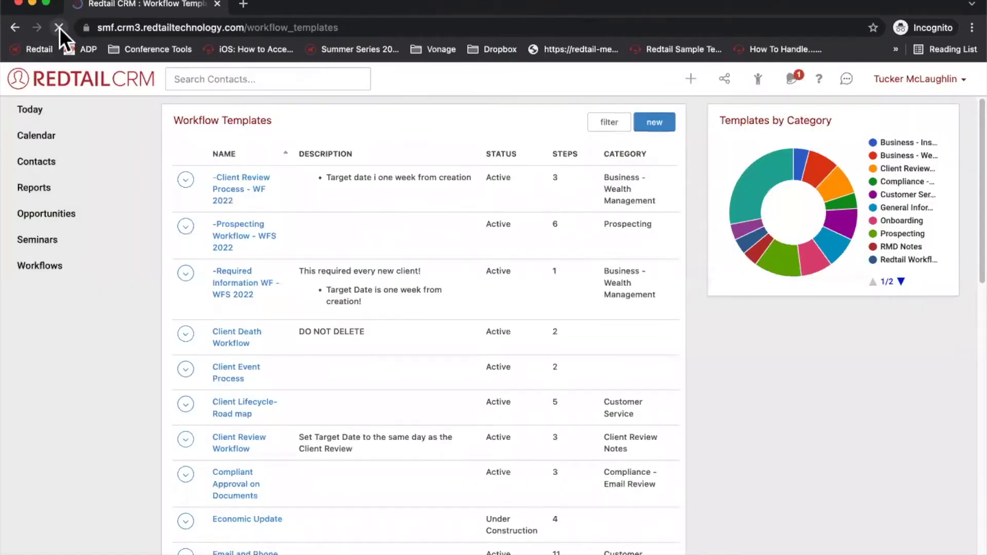
{"action": "left_click", "coordinate": [59, 28]}
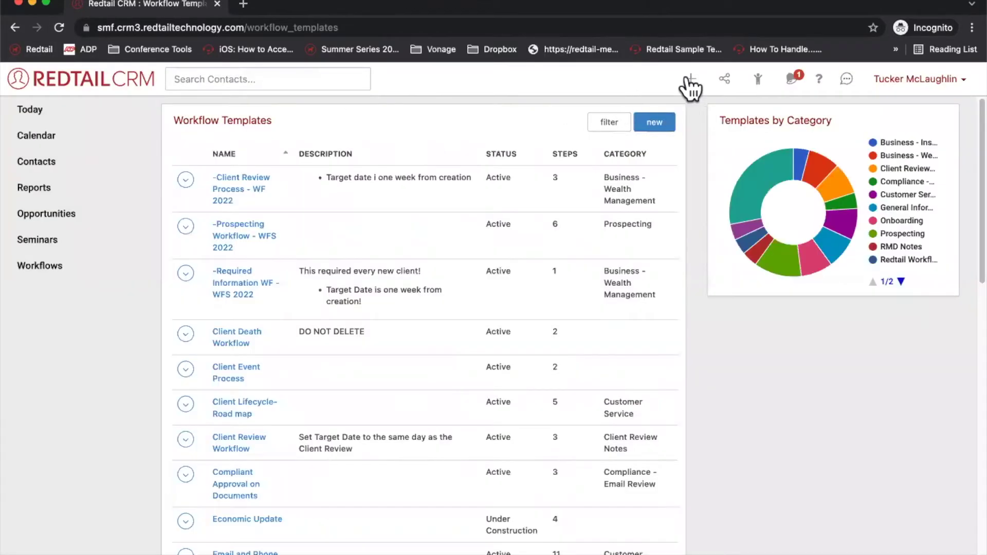
{"action": "left_click", "coordinate": [691, 79]}
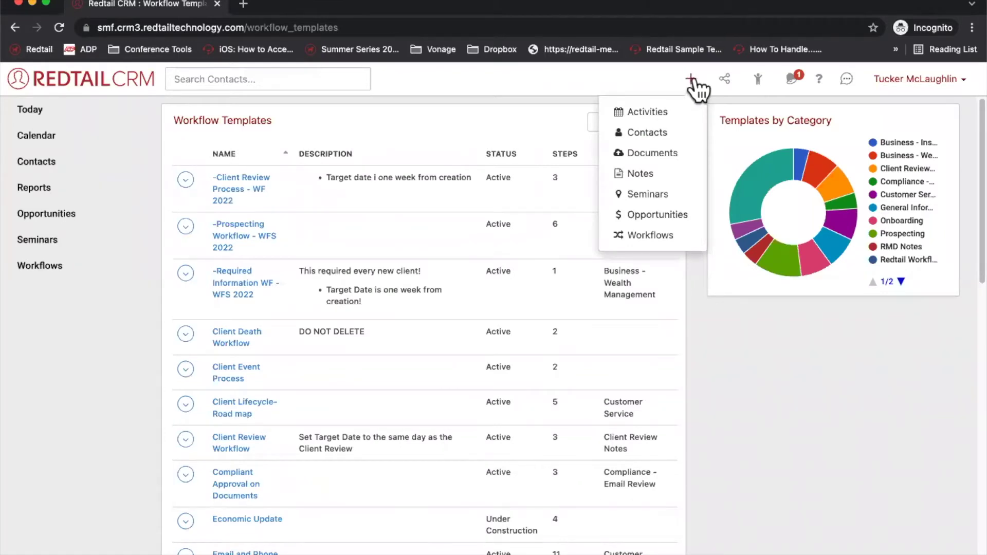
{"action": "left_click", "coordinate": [107, 102]}
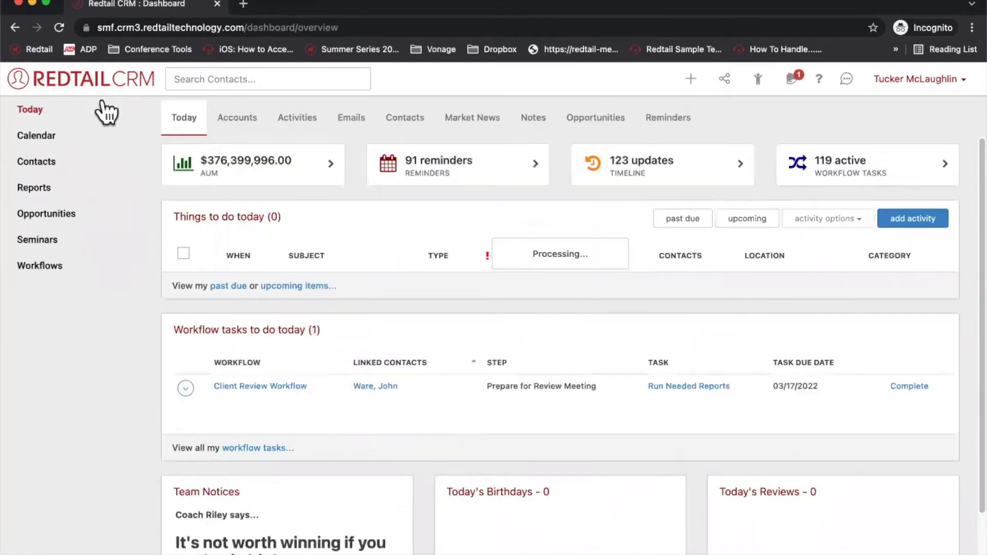
Start a new workflow from the template "-Prospecting Workflow - WFS 2022".
{"action": "left_click", "coordinate": [691, 78]}
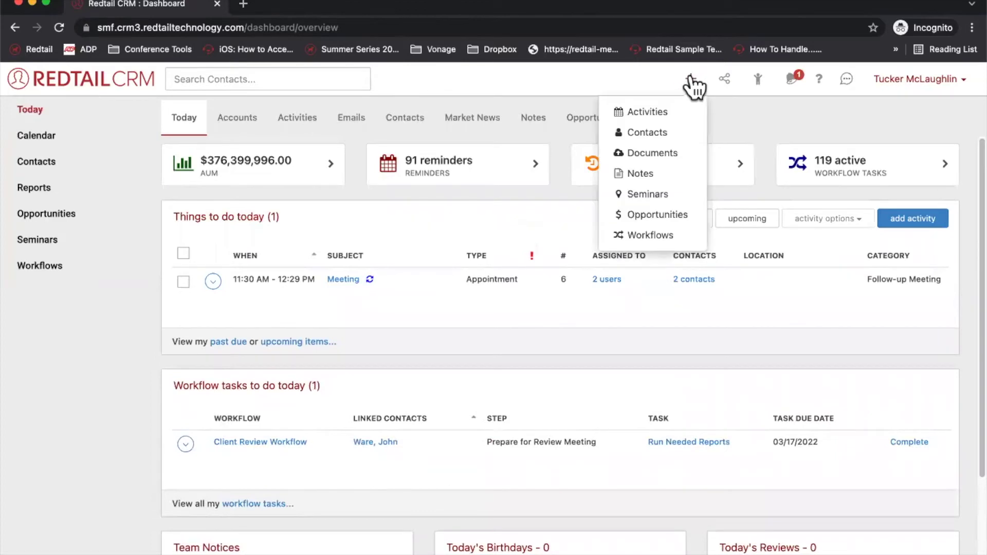
{"action": "left_click", "coordinate": [643, 235]}
{"action": "left_click", "coordinate": [370, 163]}
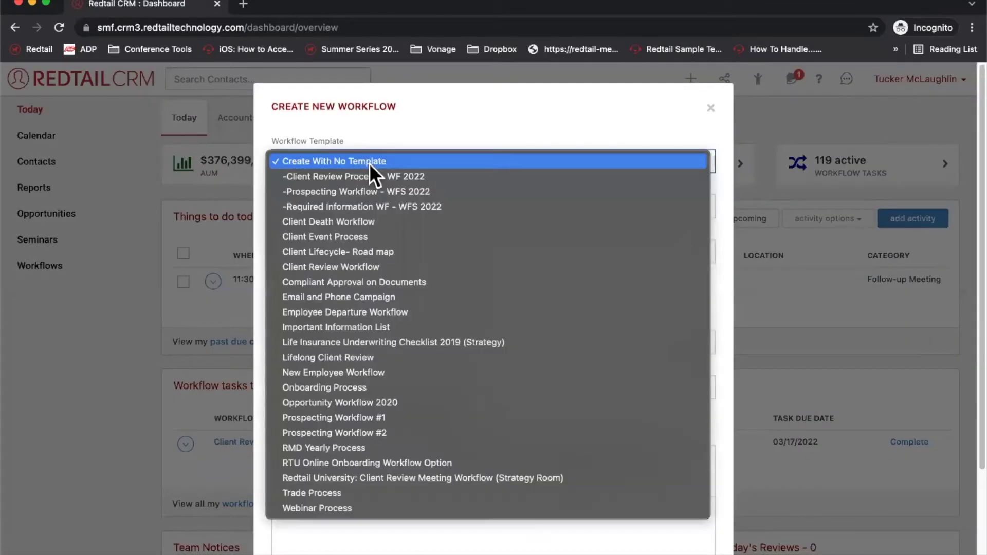
{"action": "left_click", "coordinate": [353, 190]}
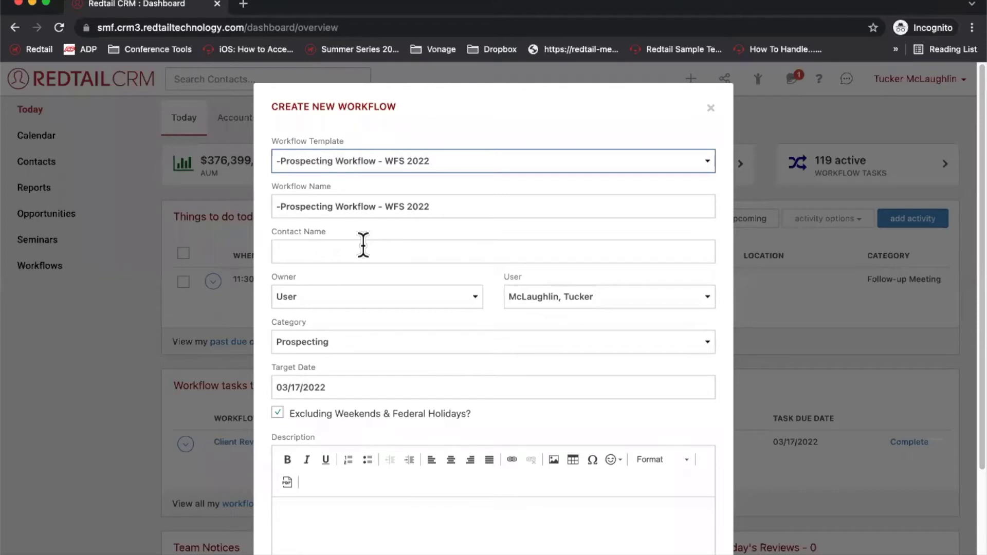
Link the workflow to the prospect Theodore Roosevelt and create it with the template's default settings.
{"action": "left_click", "coordinate": [330, 247]}
{"action": "type", "text": "tth"}
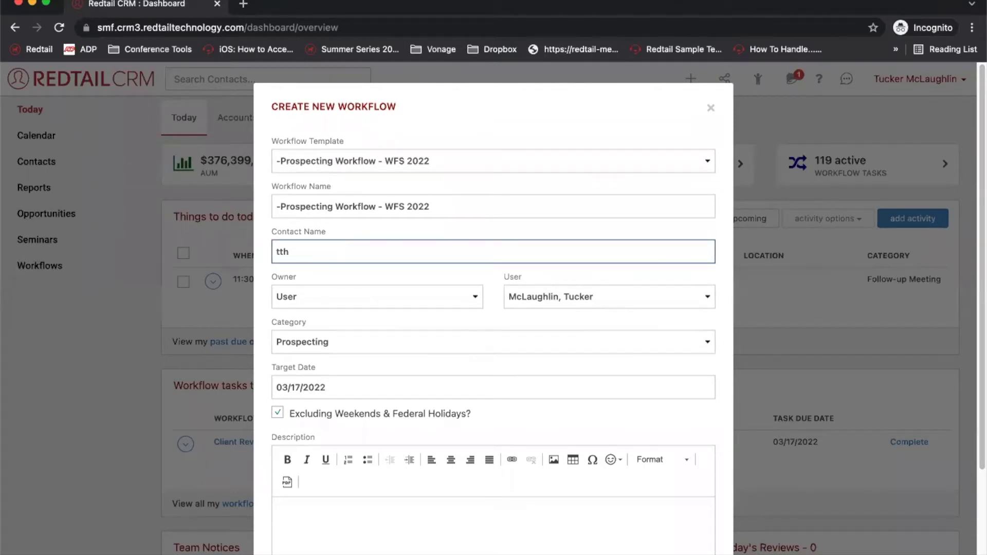
{"action": "type", "text": "e"}
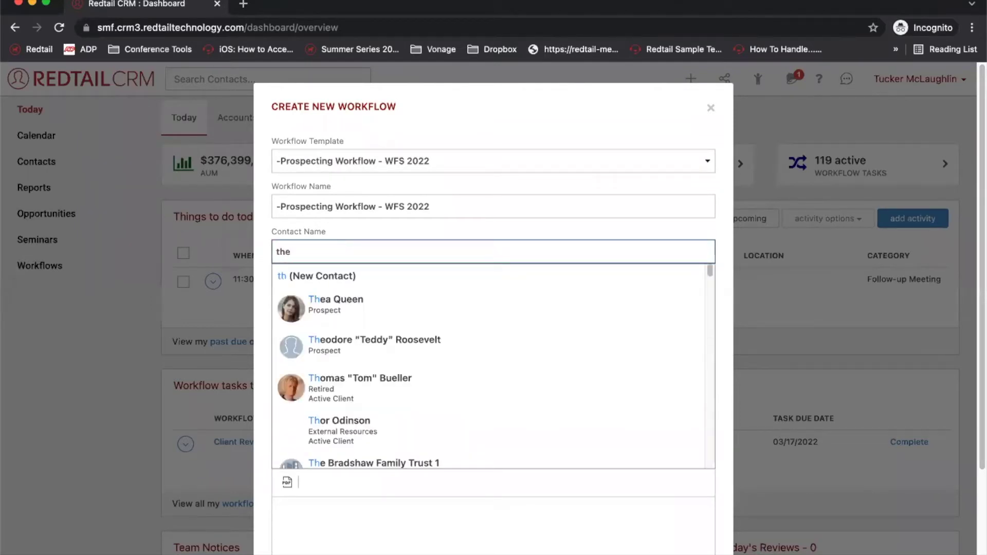
{"action": "type", "text": "eo"}
{"action": "left_click", "coordinate": [352, 308]}
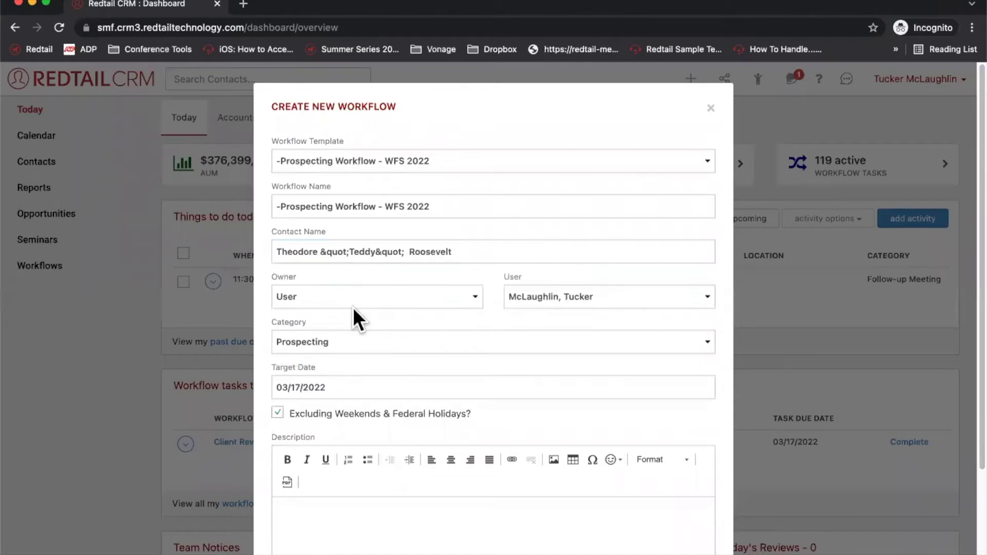
{"action": "scroll", "coordinate": [446, 354], "scroll_direction": "down", "scroll_amount": 3}
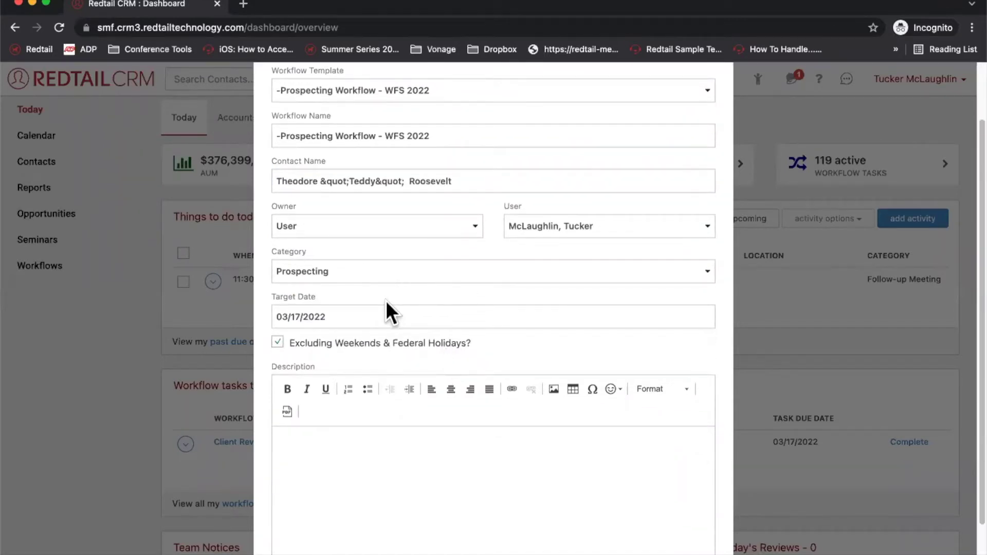
{"action": "scroll", "coordinate": [389, 310], "scroll_direction": "down", "scroll_amount": 3}
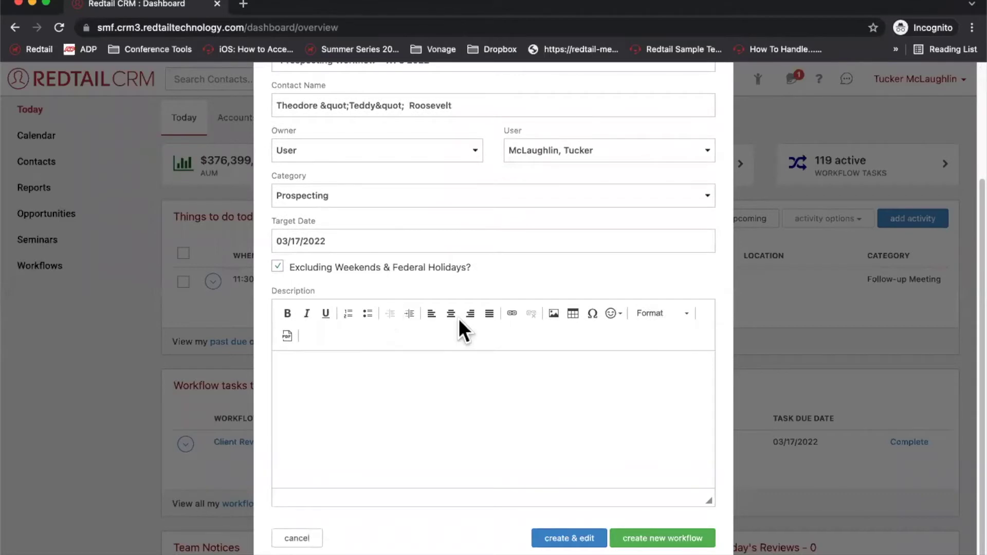
{"action": "left_click", "coordinate": [666, 540]}
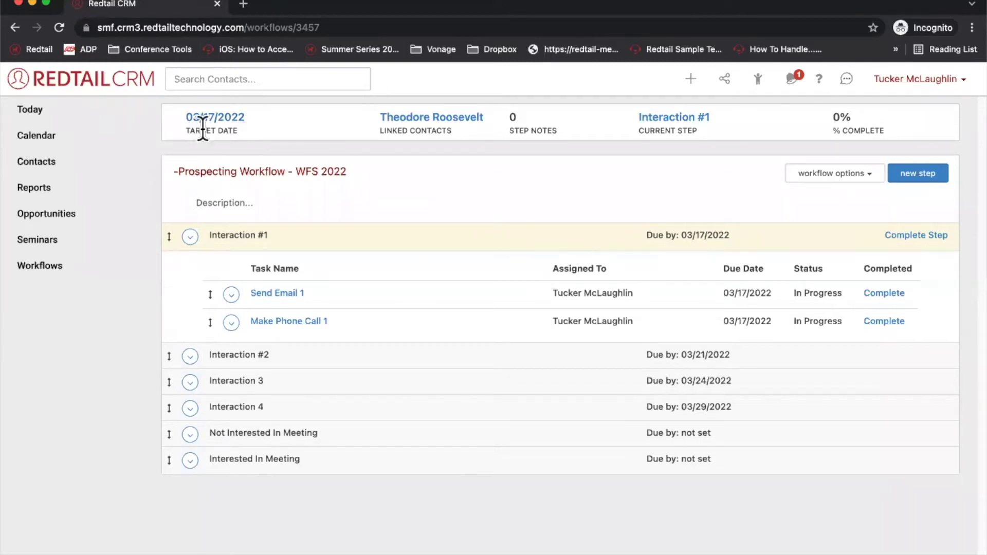
Check the due date of Interaction #1 in the new workflow and today's workflow tasks on the dashboard.
{"action": "left_click_drag", "start_coordinate": [647, 235], "coordinate": [749, 238]}
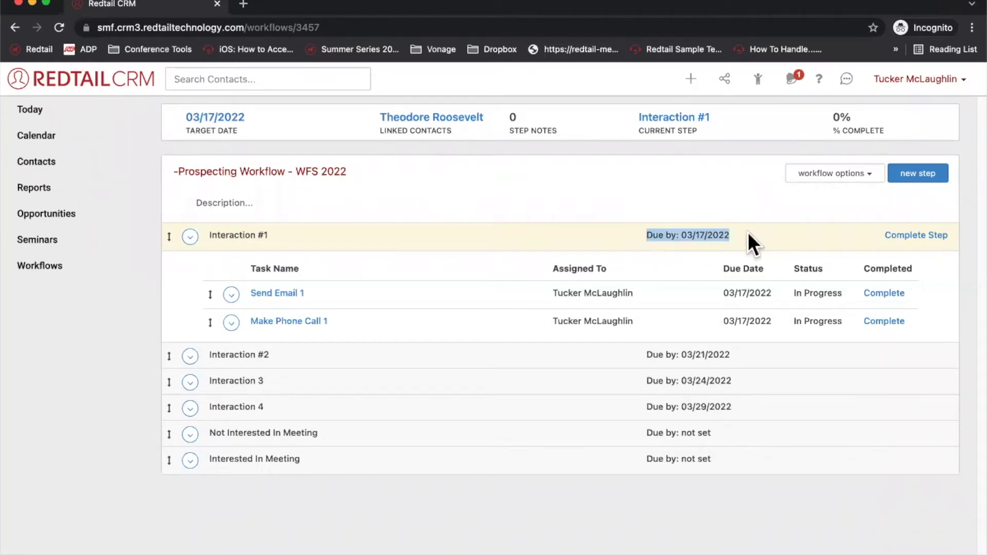
{"action": "left_click", "coordinate": [692, 226]}
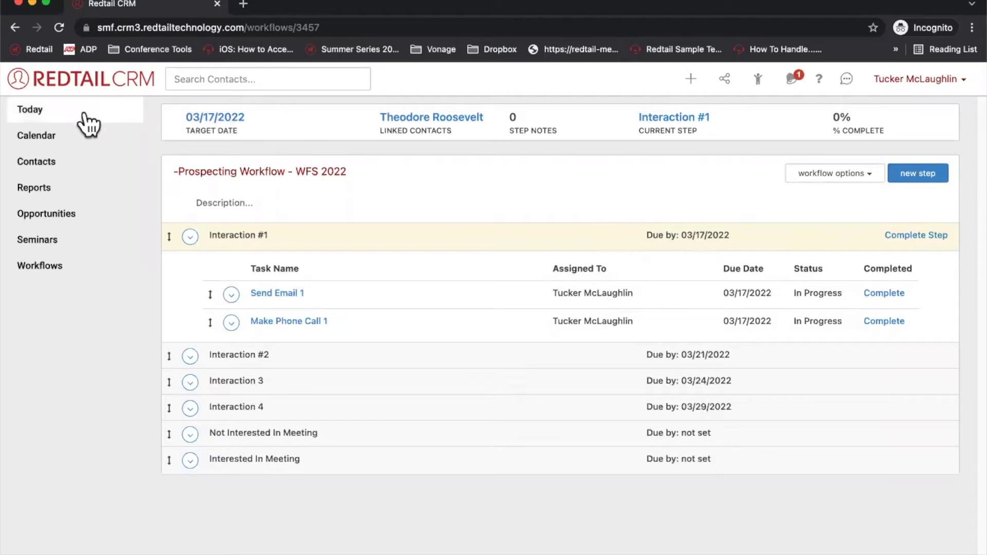
{"action": "left_click", "coordinate": [49, 110]}
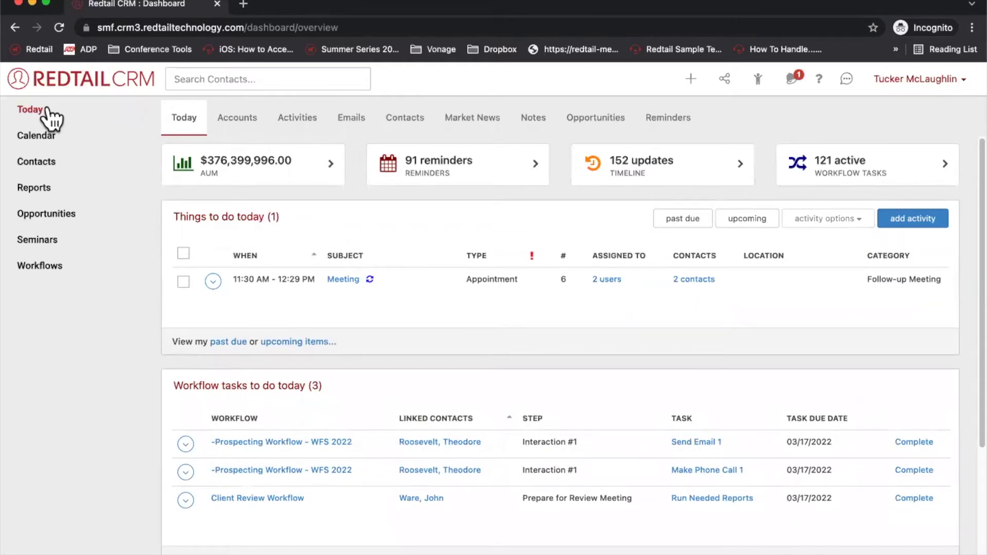
{"action": "left_click_drag", "start_coordinate": [172, 386], "coordinate": [310, 387]}
{"action": "left_click", "coordinate": [327, 388]}
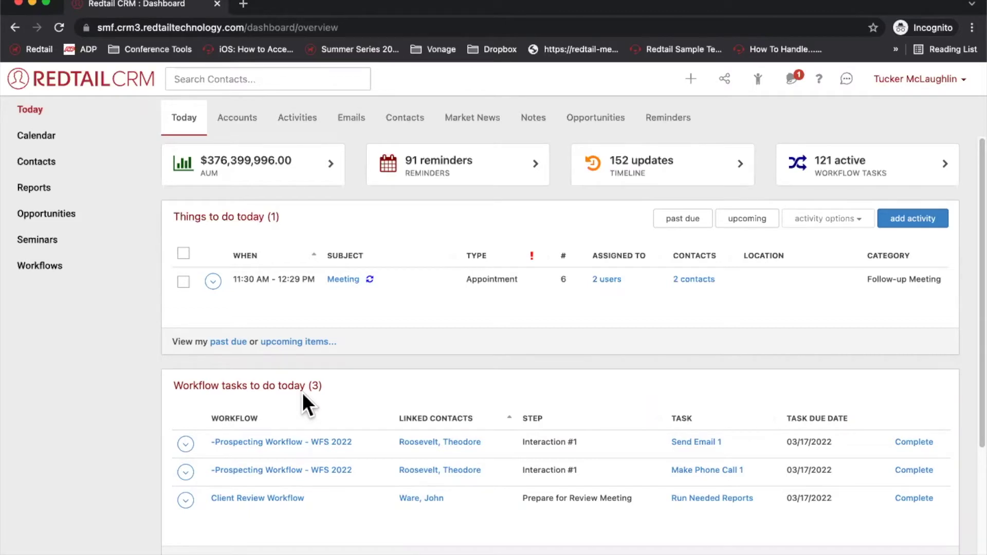
View the full list of active workflow tasks and the calendar's options for showing workflow tasks and target dates.
{"action": "left_click", "coordinate": [828, 174]}
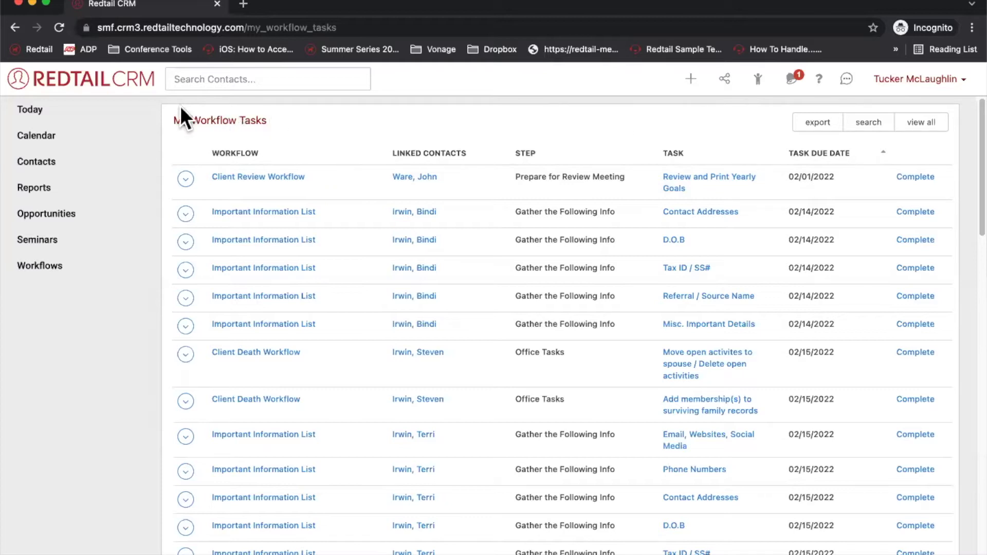
{"action": "left_click", "coordinate": [59, 135]}
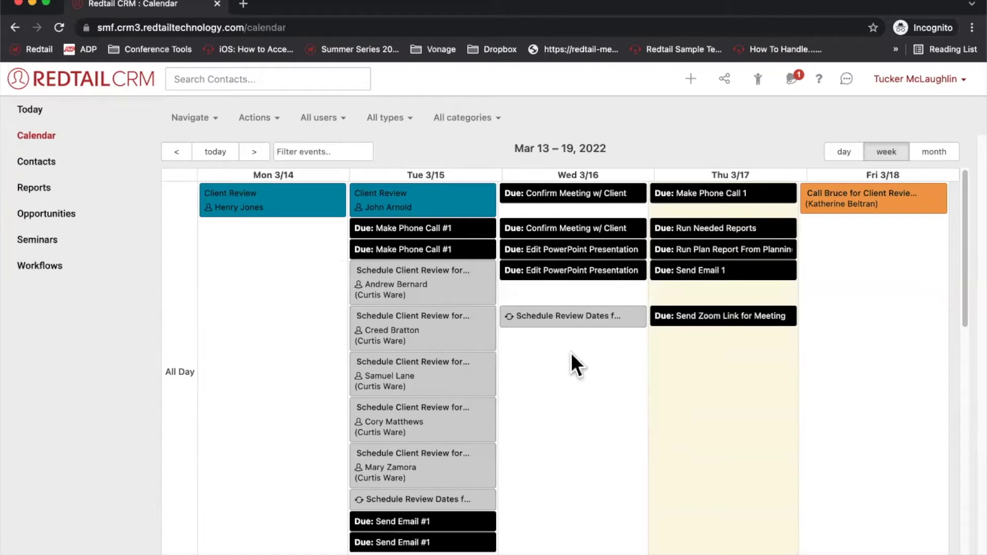
{"action": "left_click", "coordinate": [264, 123]}
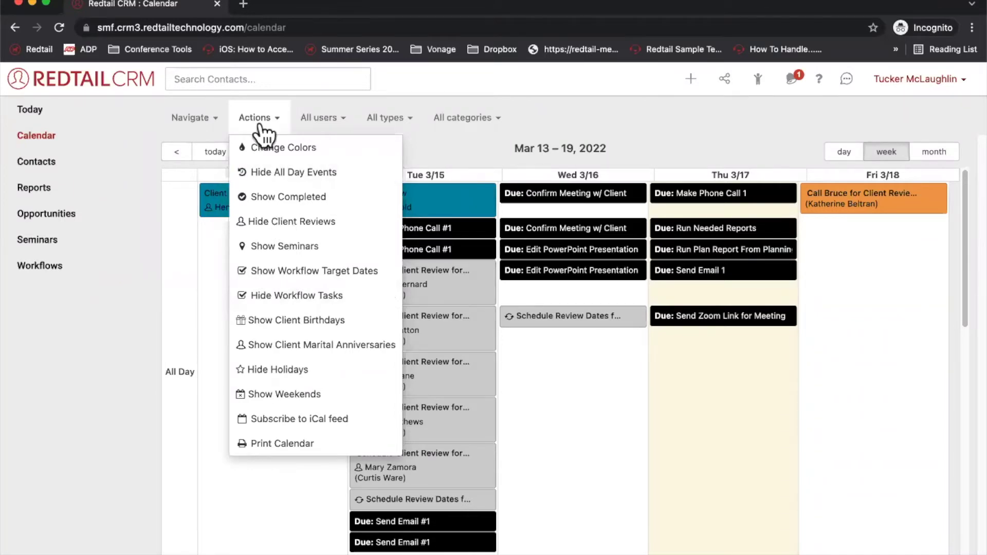
{"action": "left_click", "coordinate": [671, 126]}
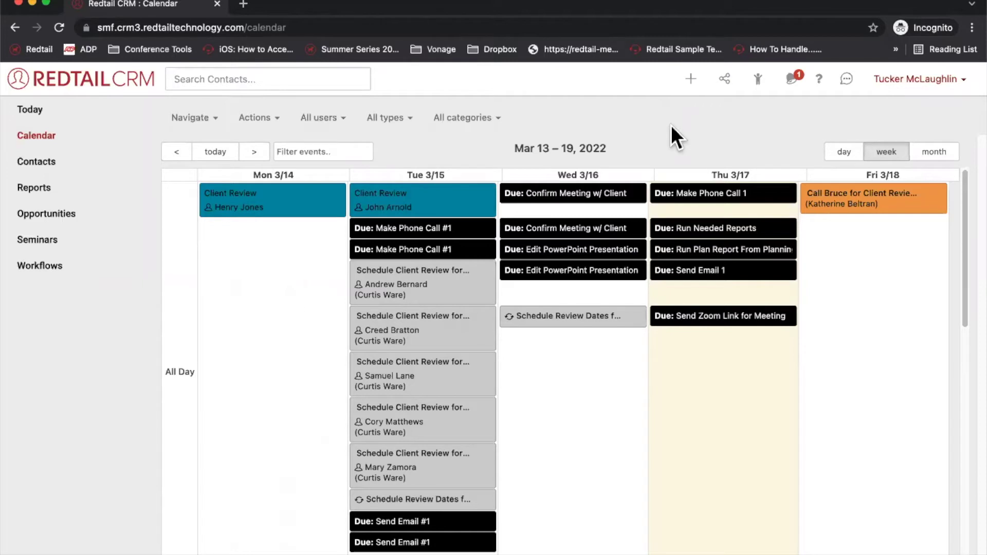
Review the calendar preferences for showing workflow target dates and workflow tasks by default.
{"action": "left_click", "coordinate": [906, 82]}
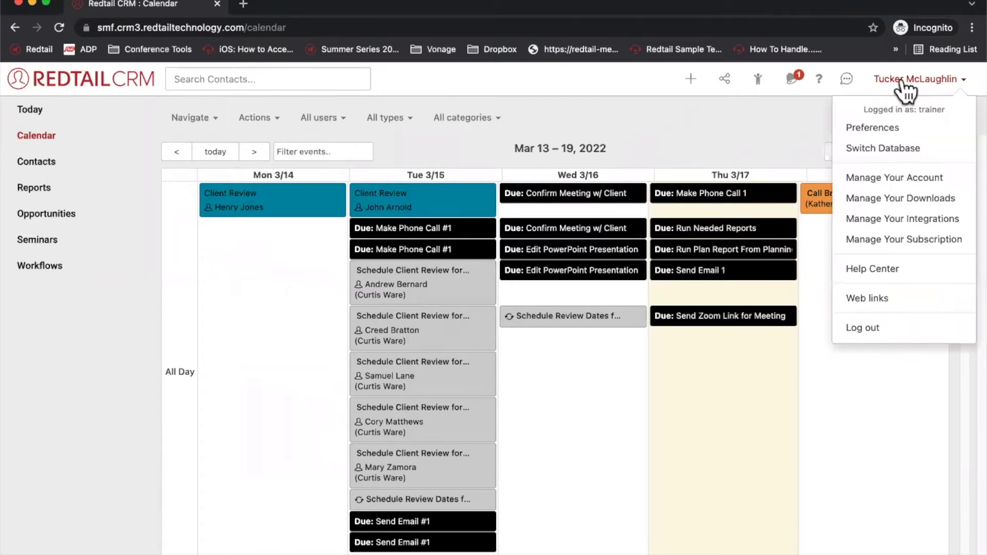
{"action": "left_click", "coordinate": [871, 129]}
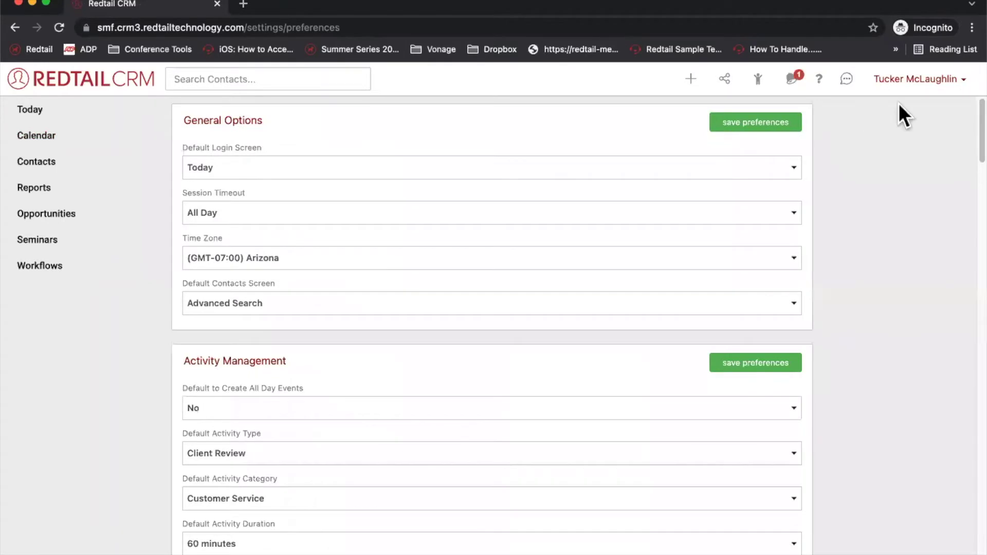
{"action": "left_click", "coordinate": [919, 83]}
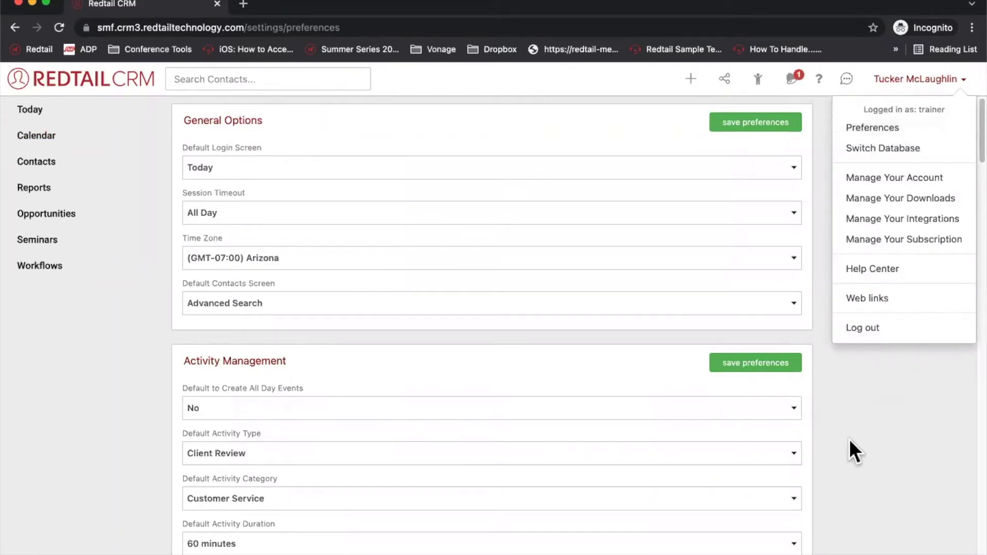
{"action": "scroll", "coordinate": [849, 439], "scroll_direction": "down", "scroll_amount": 1}
{"action": "scroll", "coordinate": [849, 439], "scroll_direction": "down", "scroll_amount": 7}
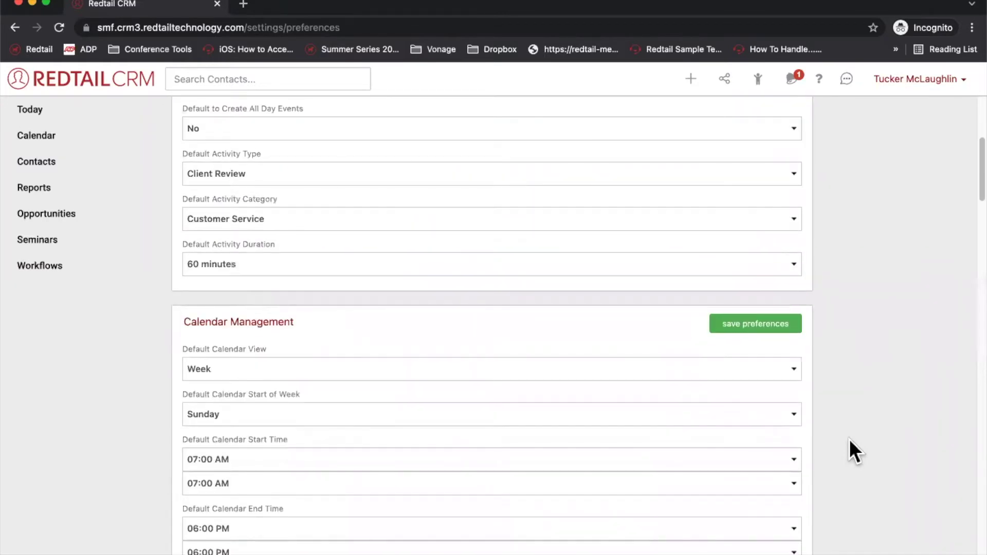
{"action": "scroll", "coordinate": [849, 439], "scroll_direction": "down", "scroll_amount": 1}
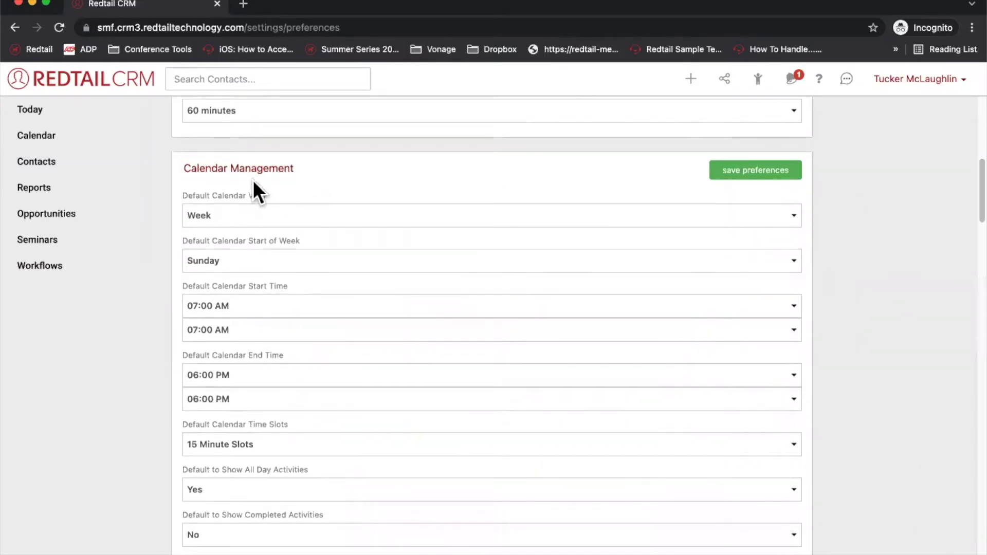
{"action": "scroll", "coordinate": [415, 266], "scroll_direction": "down", "scroll_amount": 5}
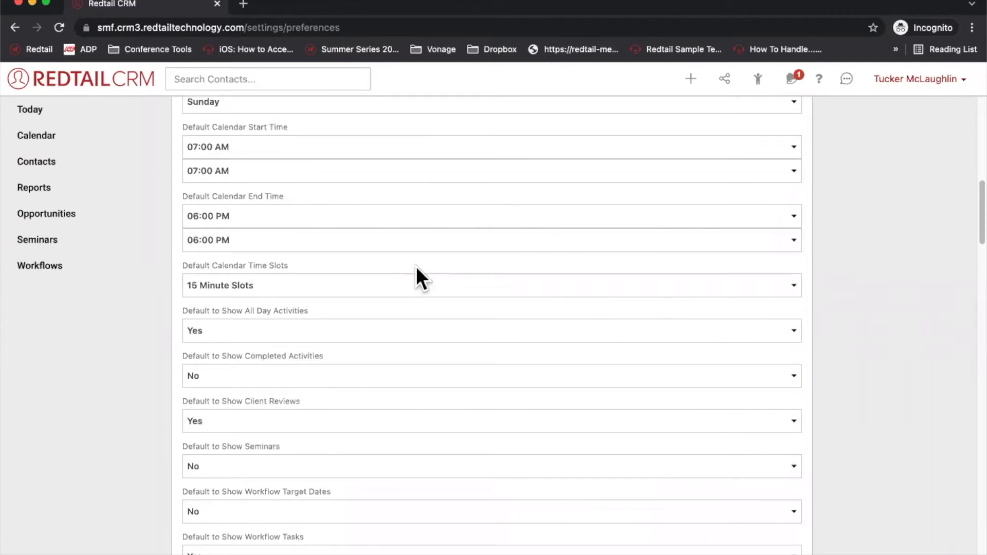
{"action": "scroll", "coordinate": [416, 266], "scroll_direction": "down", "scroll_amount": 1}
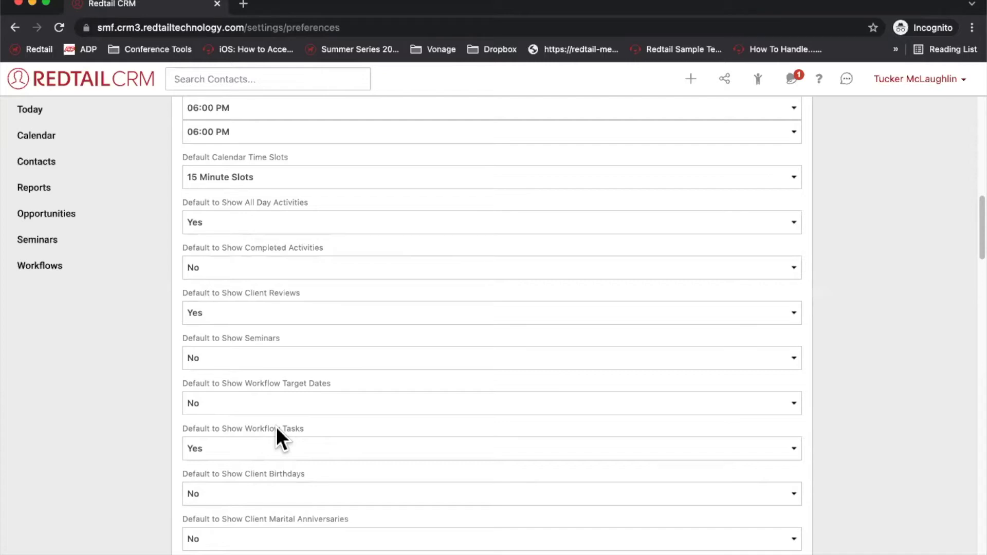
Check the workflow tasks on today's dashboard and the full list of active workflows.
{"action": "left_click", "coordinate": [80, 119]}
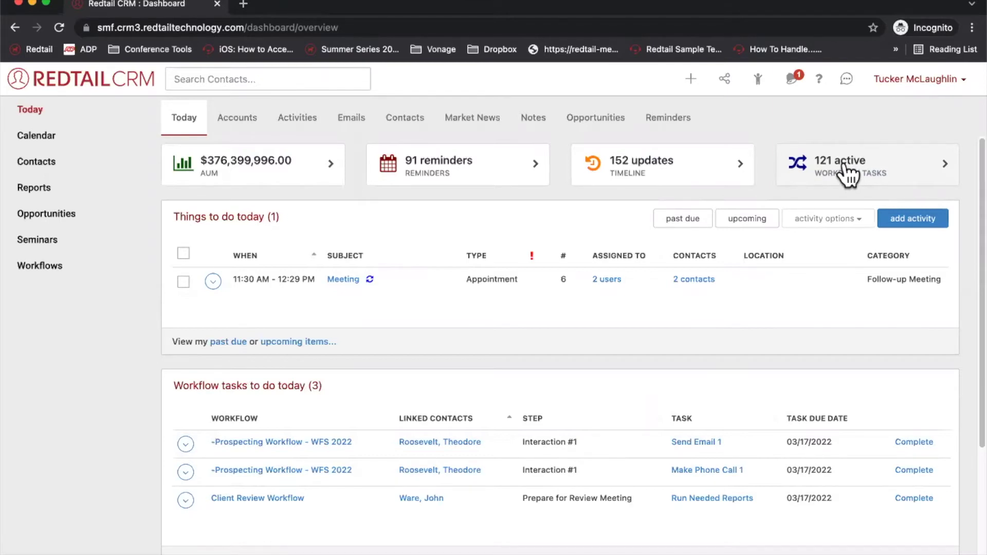
{"action": "left_click", "coordinate": [30, 266]}
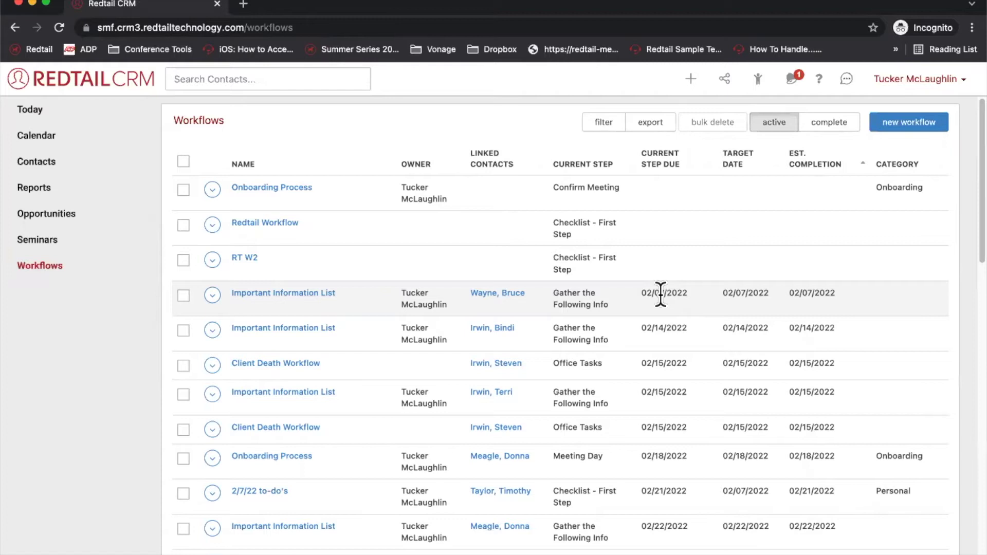
View the active workflows of the recent contact Theodore Roosevelt and the options for adding a workflow there.
{"action": "left_click", "coordinate": [757, 80]}
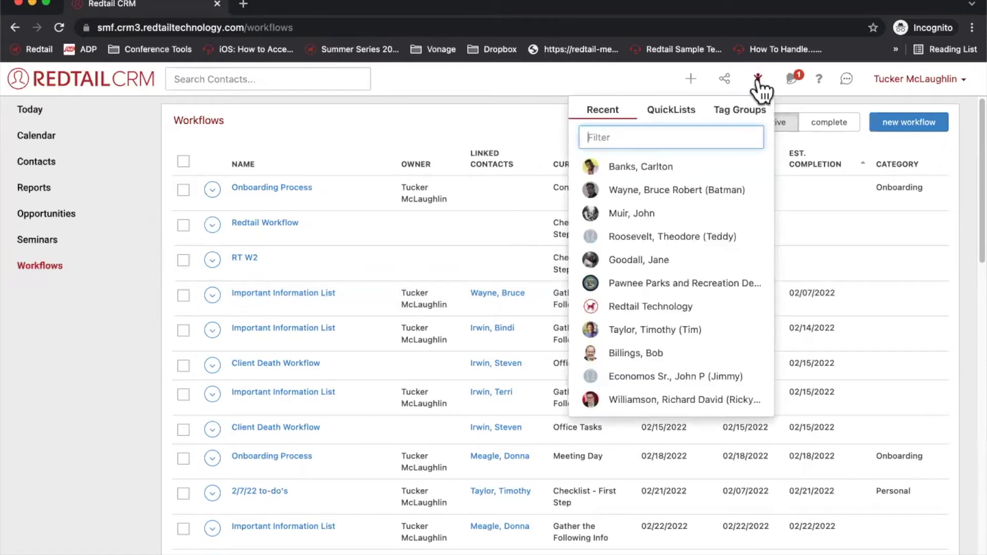
{"action": "left_click", "coordinate": [654, 245]}
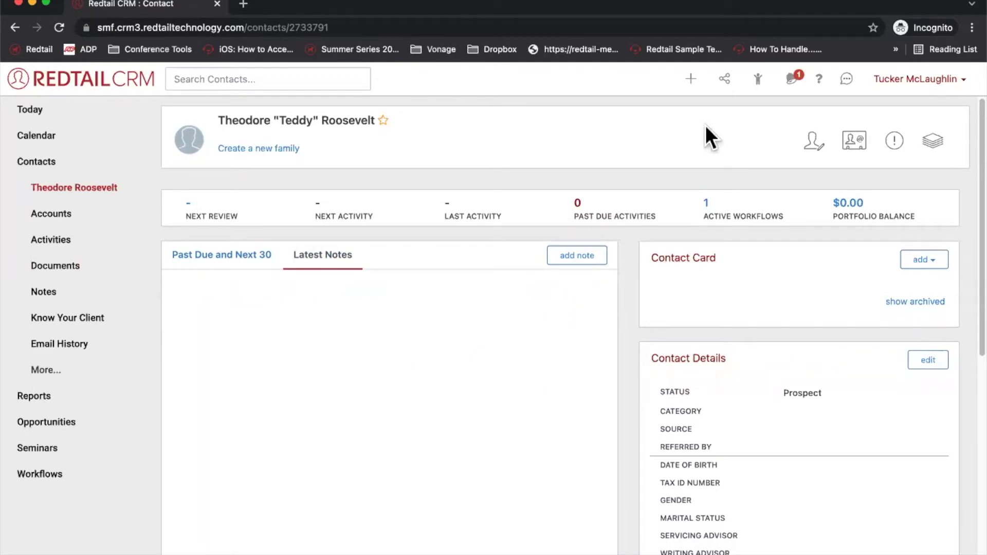
{"action": "left_click", "coordinate": [706, 205]}
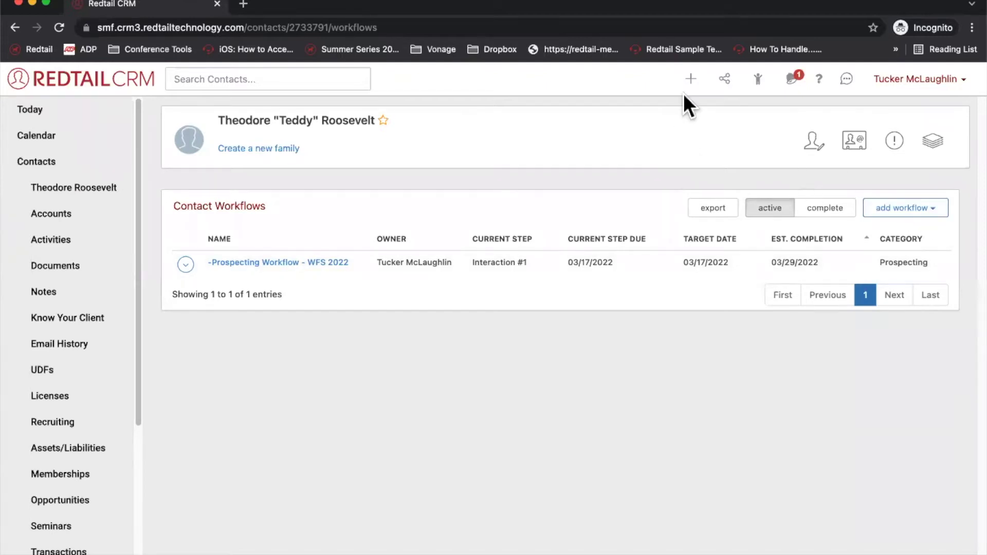
{"action": "left_click", "coordinate": [690, 80]}
{"action": "left_click", "coordinate": [498, 147]}
{"action": "left_click", "coordinate": [937, 212]}
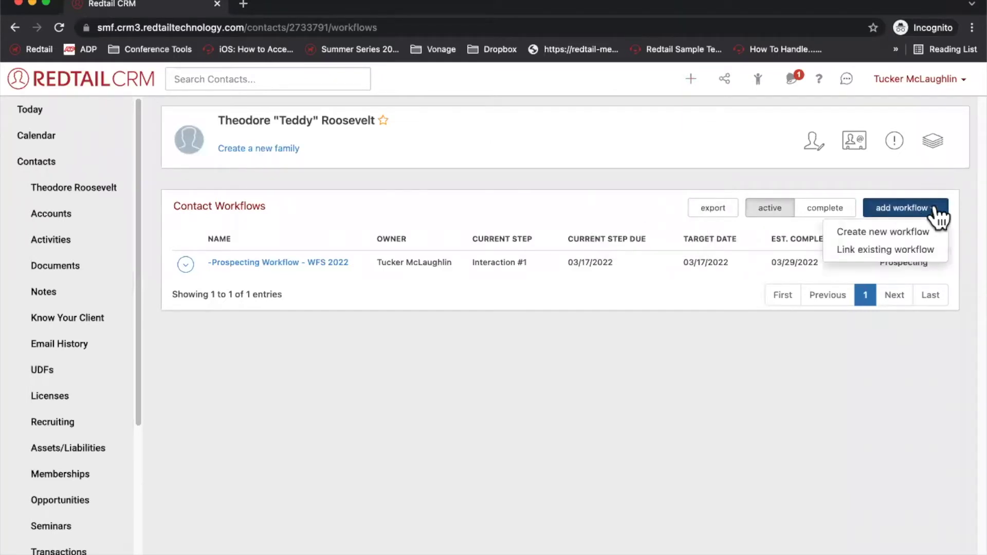
{"action": "left_click", "coordinate": [573, 171]}
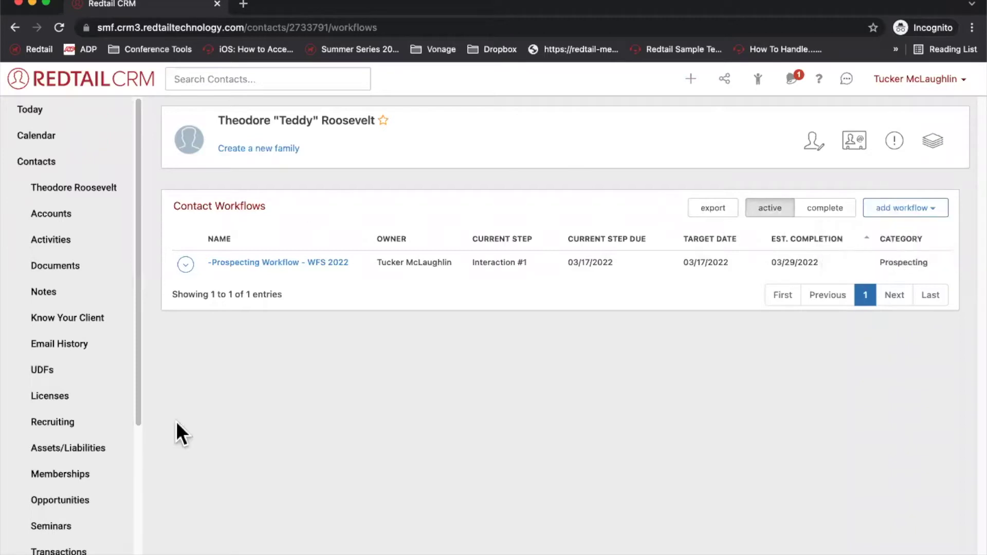
Examine the open workflow tasks on Theodore Roosevelt's contact overview.
{"action": "scroll", "coordinate": [82, 497], "scroll_direction": "down", "scroll_amount": 5}
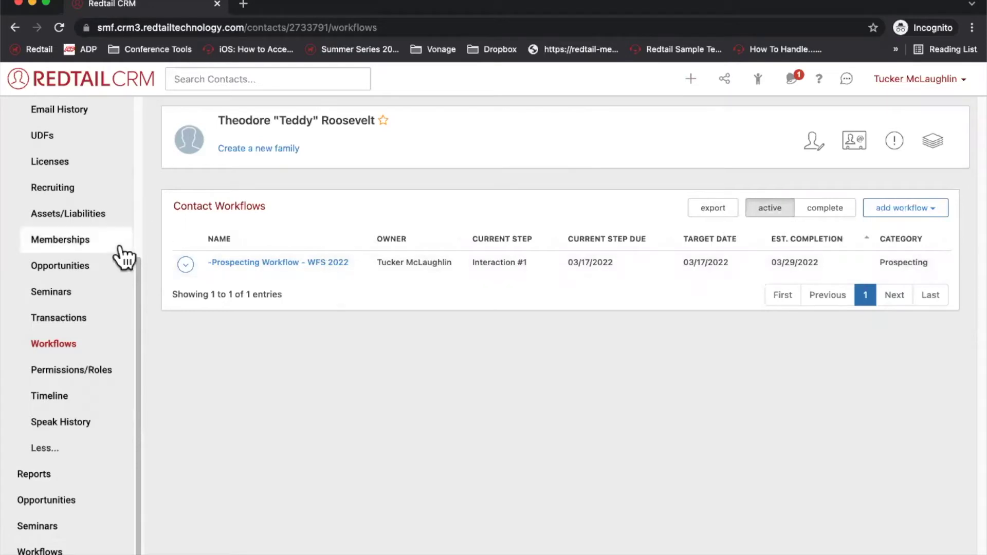
{"action": "scroll", "coordinate": [123, 257], "scroll_direction": "up", "scroll_amount": 3}
{"action": "scroll", "coordinate": [118, 257], "scroll_direction": "up", "scroll_amount": 3}
{"action": "left_click", "coordinate": [73, 191]}
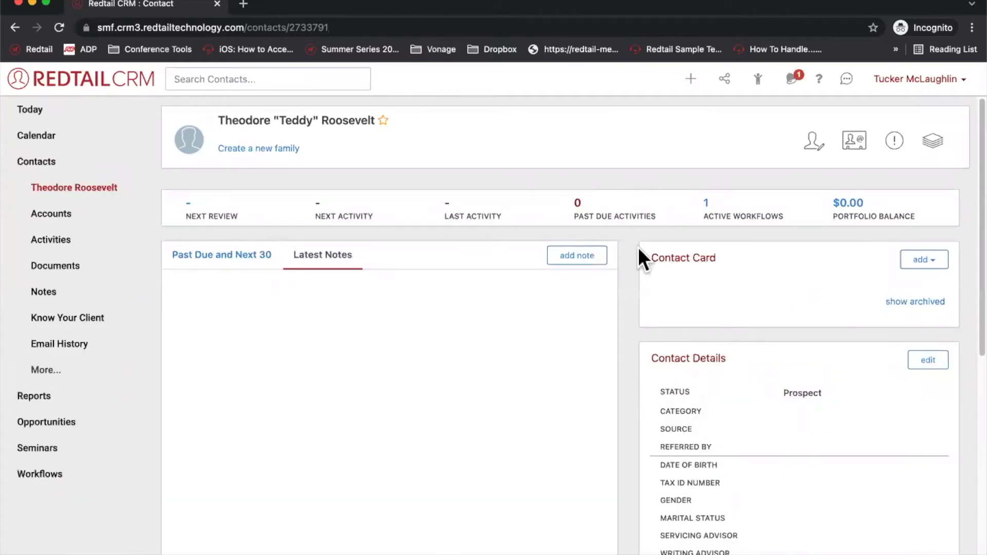
{"action": "scroll", "coordinate": [625, 280], "scroll_direction": "down", "scroll_amount": 10}
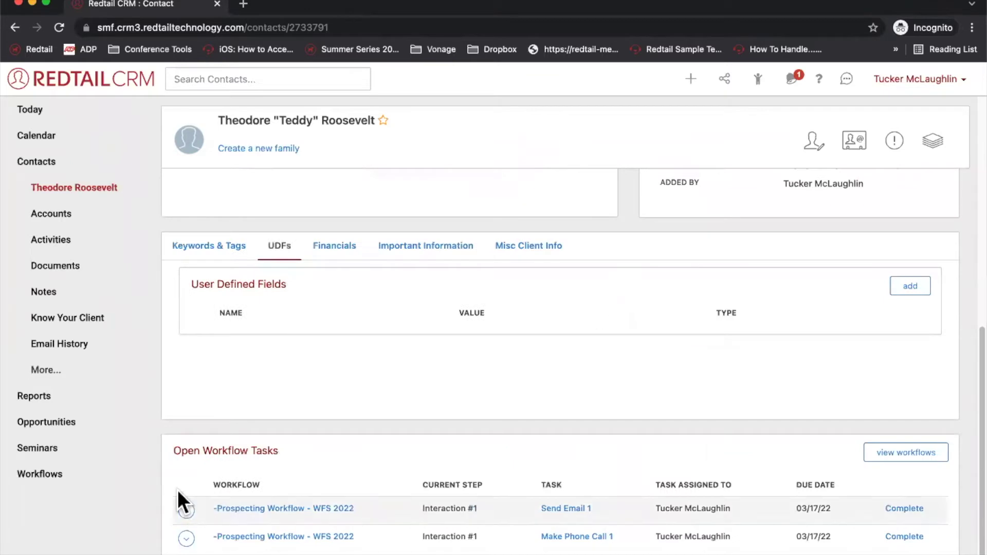
{"action": "left_click_drag", "start_coordinate": [173, 449], "coordinate": [214, 447]}
{"action": "left_click", "coordinate": [300, 454]}
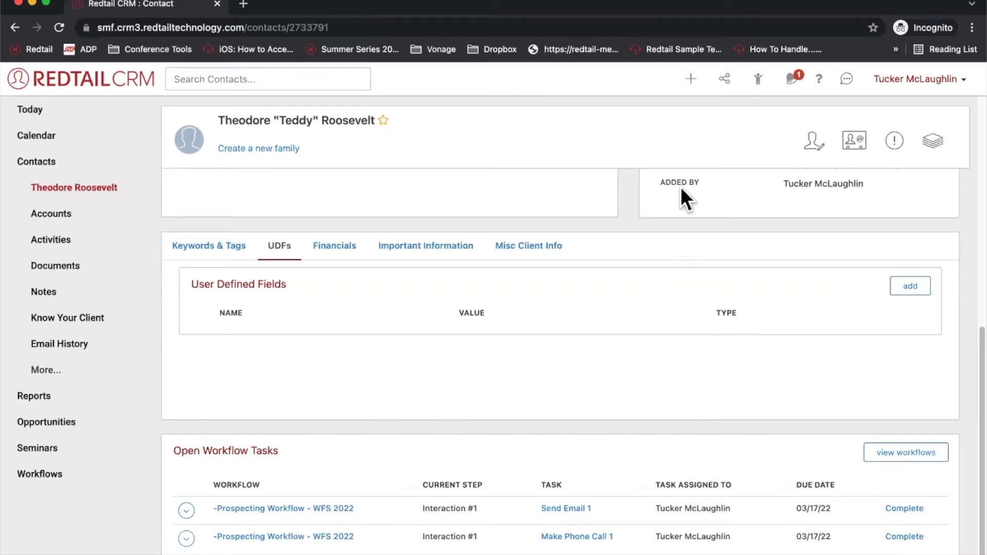
Check the quick-add options for new records and view the workflows section of Theodore Roosevelt's contact record.
{"action": "left_click", "coordinate": [691, 79]}
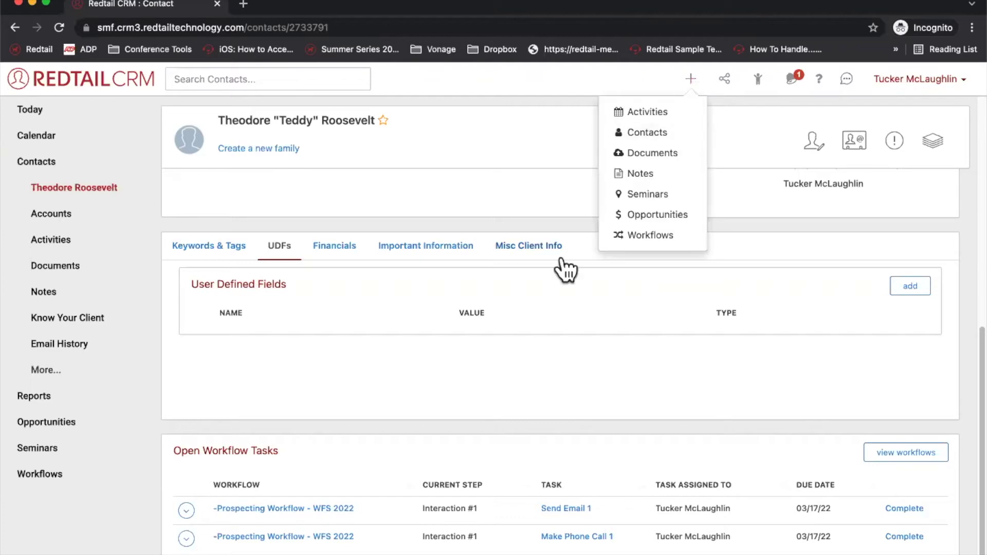
{"action": "scroll", "coordinate": [564, 269], "scroll_direction": "up", "scroll_amount": 10}
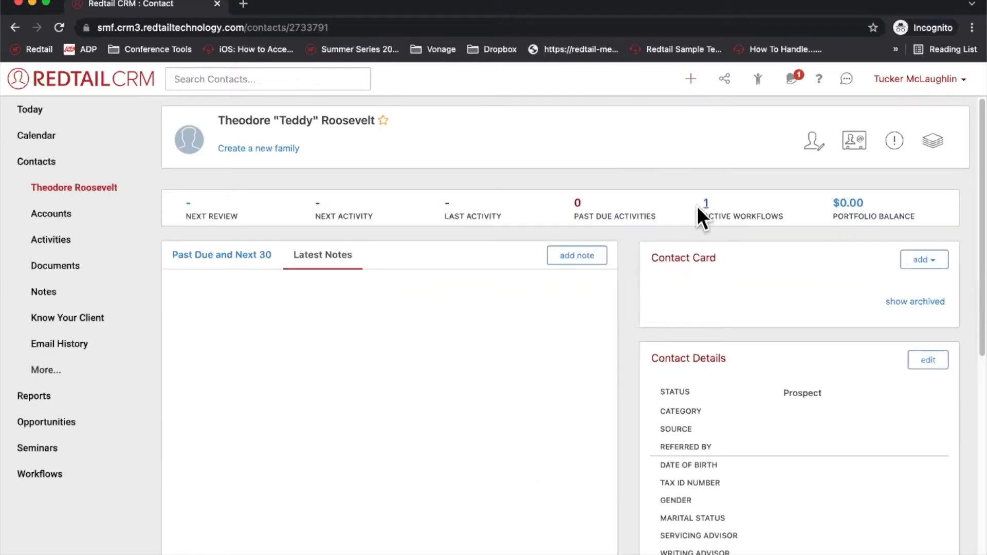
{"action": "left_click", "coordinate": [44, 370]}
{"action": "scroll", "coordinate": [43, 368], "scroll_direction": "down", "scroll_amount": 1}
{"action": "scroll", "coordinate": [45, 375], "scroll_direction": "down", "scroll_amount": 7}
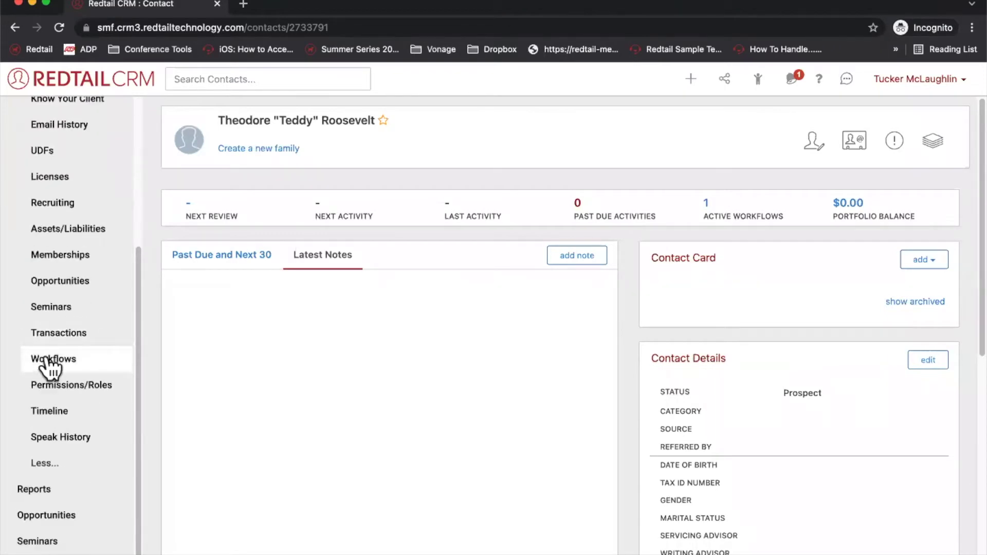
{"action": "left_click", "coordinate": [57, 358]}
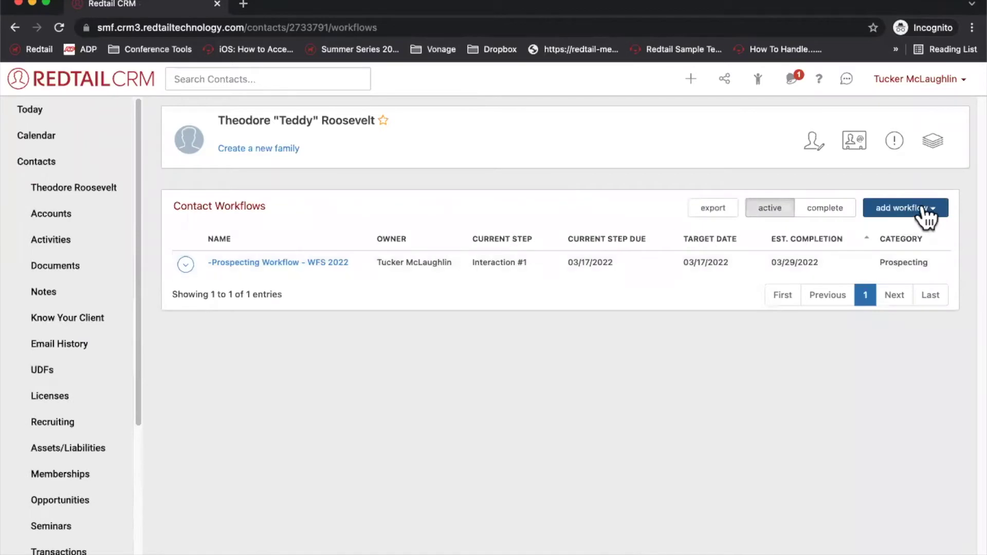
View the database-wide list of active workflows and return to today's dashboard.
{"action": "scroll", "coordinate": [57, 342], "scroll_direction": "down", "scroll_amount": 8}
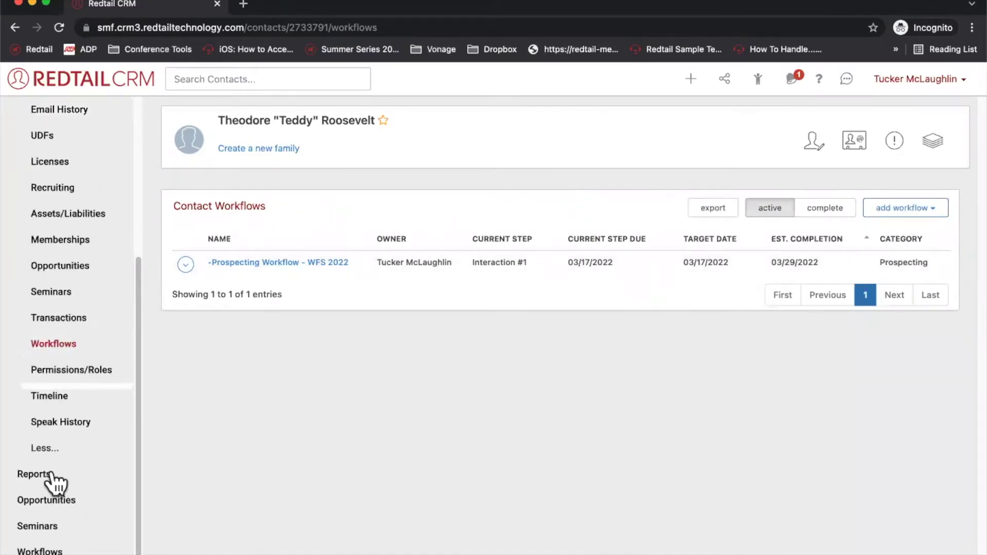
{"action": "left_click", "coordinate": [40, 549]}
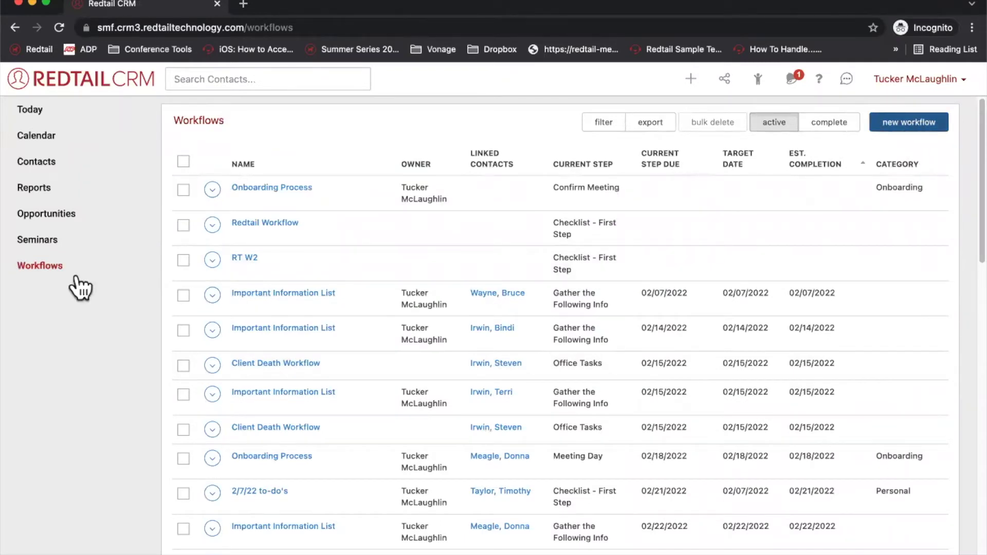
{"action": "left_click", "coordinate": [49, 110]}
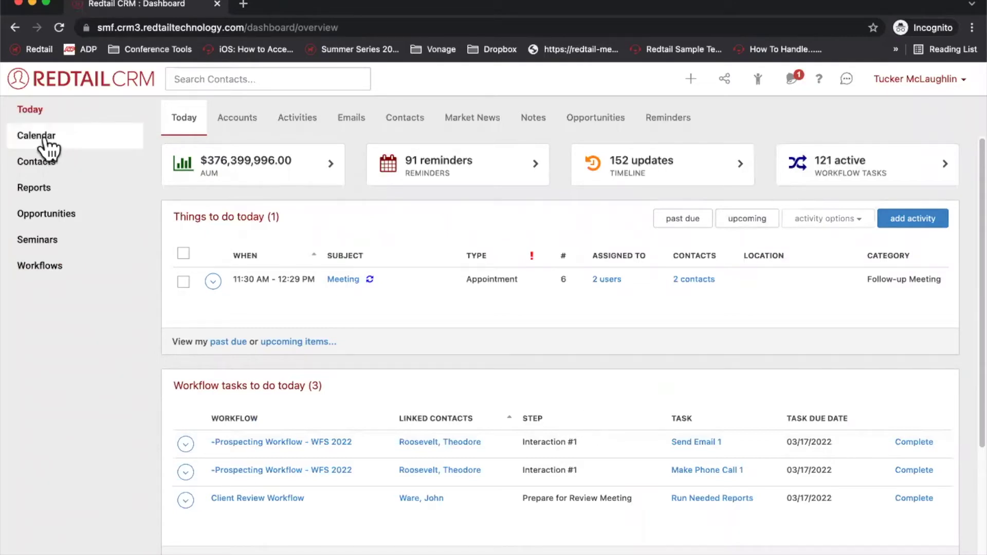
Open "-Prospecting Workflow - WFS 2022" from the active workflows of the recent contact Theodore Roosevelt.
{"action": "left_click", "coordinate": [758, 78]}
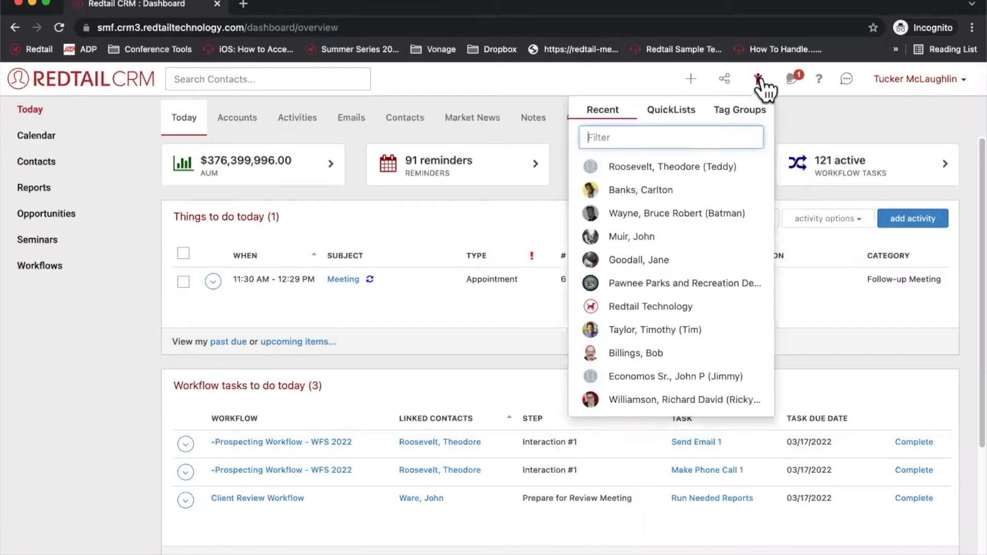
{"action": "left_click", "coordinate": [712, 169]}
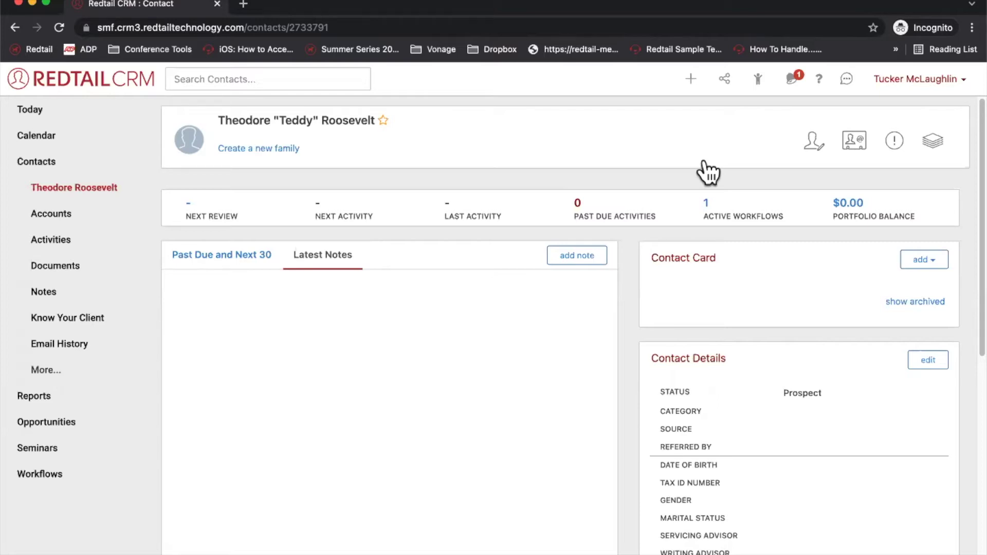
{"action": "left_click", "coordinate": [707, 205]}
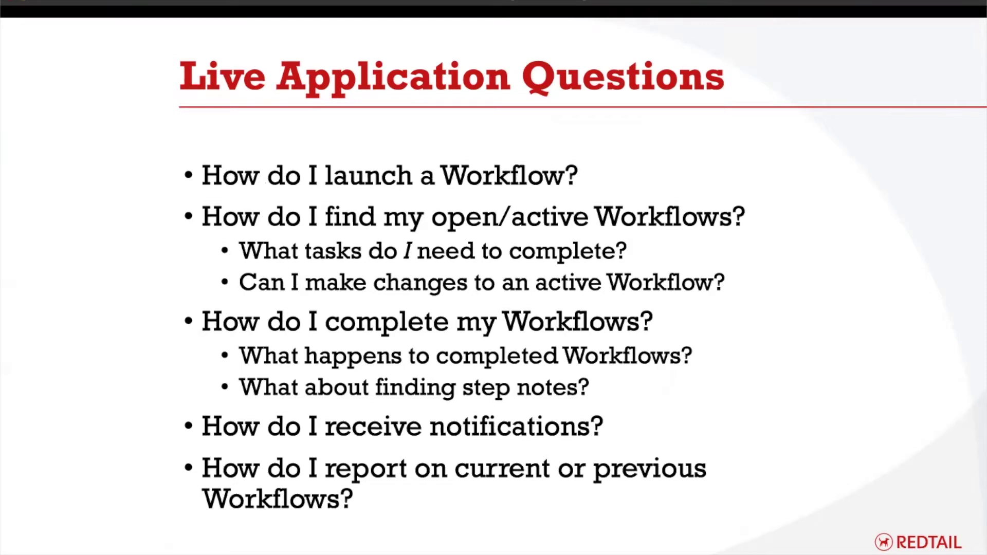
{"action": "key", "text": "ctrl+Right"}
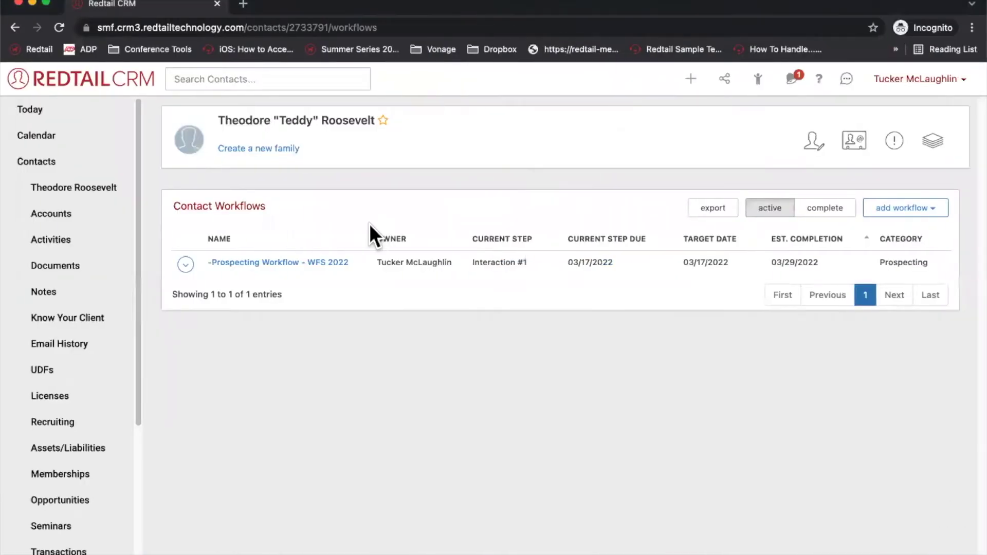
{"action": "left_click", "coordinate": [289, 264]}
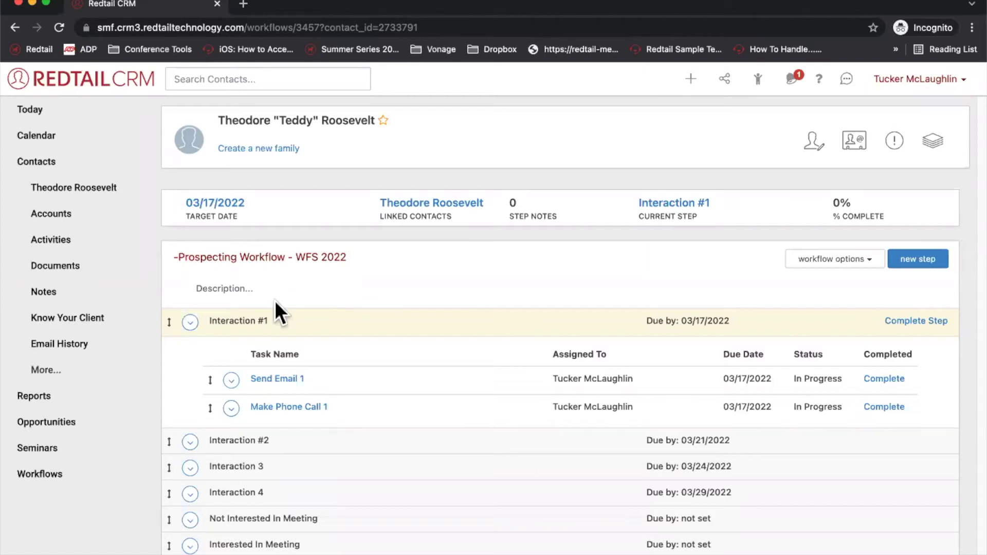
Check the editing options available for the Interaction #1 step and its Send Email 1 task.
{"action": "left_click", "coordinate": [190, 322]}
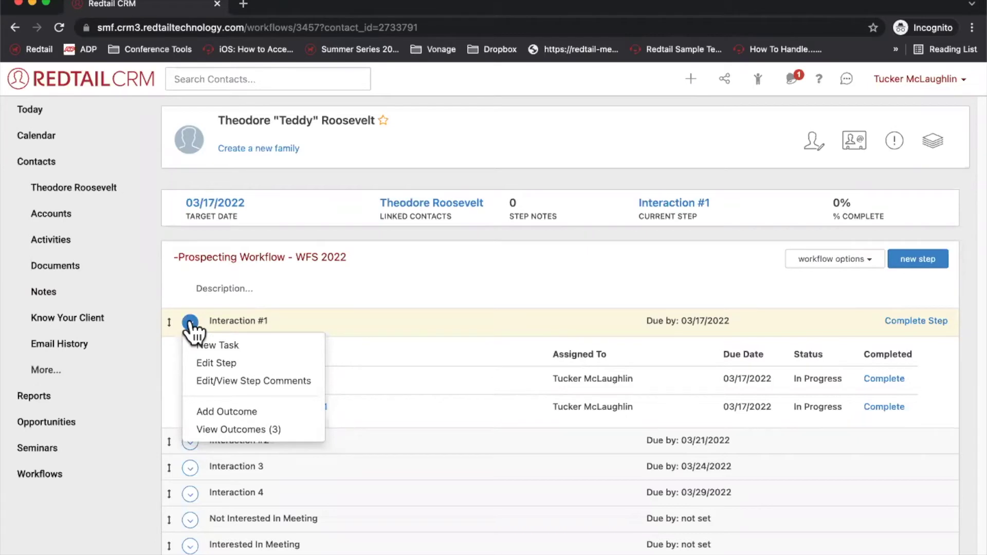
{"action": "left_click", "coordinate": [411, 266]}
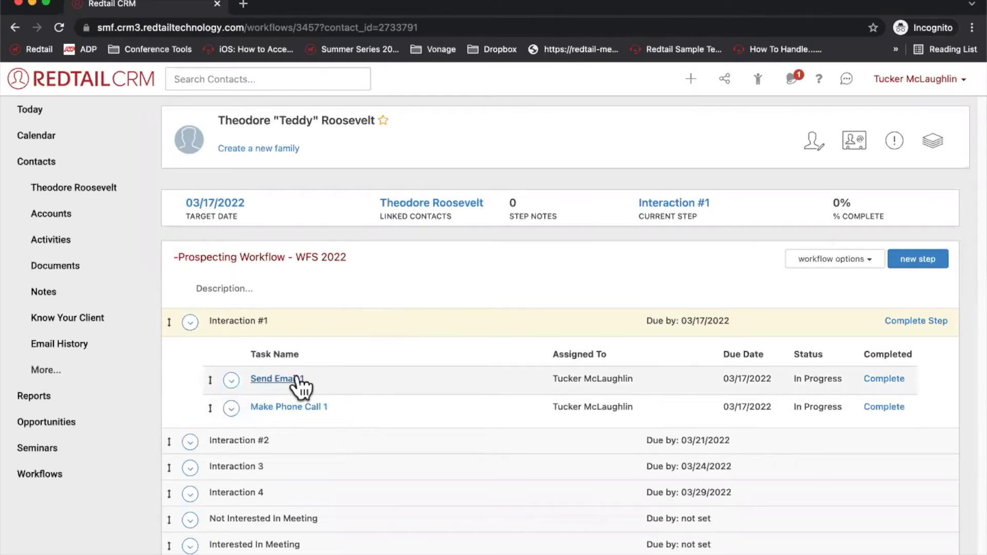
{"action": "left_click", "coordinate": [231, 380]}
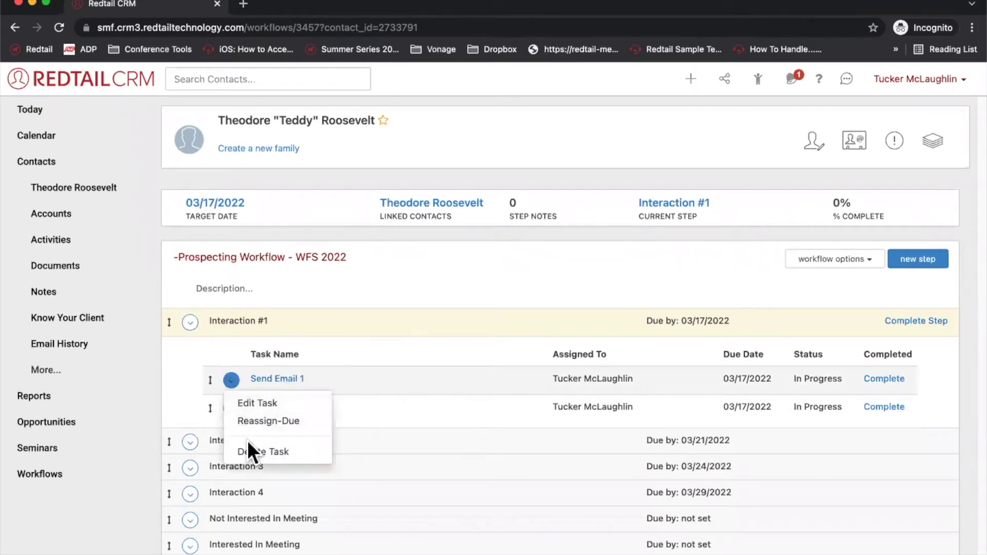
{"action": "left_click", "coordinate": [410, 277]}
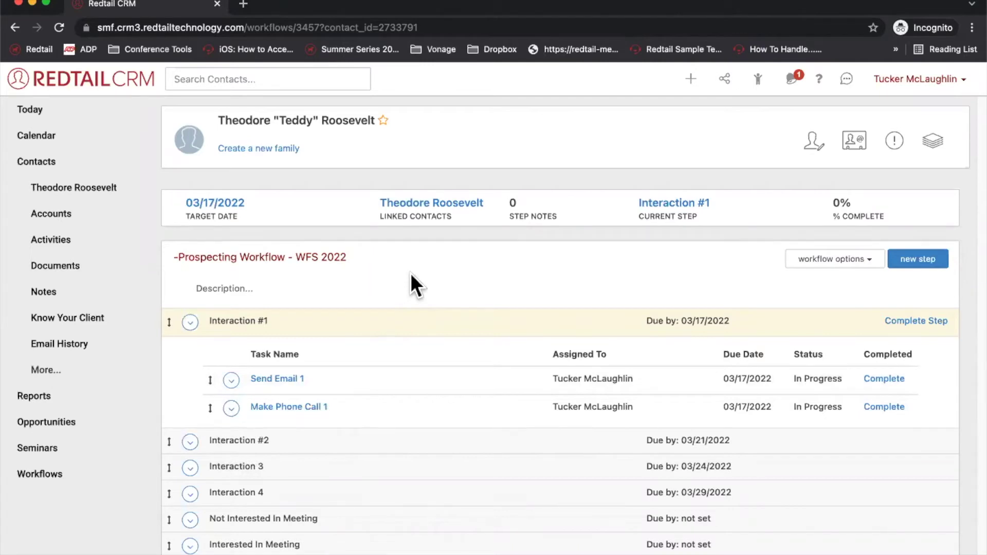
{"action": "left_click", "coordinate": [191, 322]}
{"action": "left_click", "coordinate": [935, 266]}
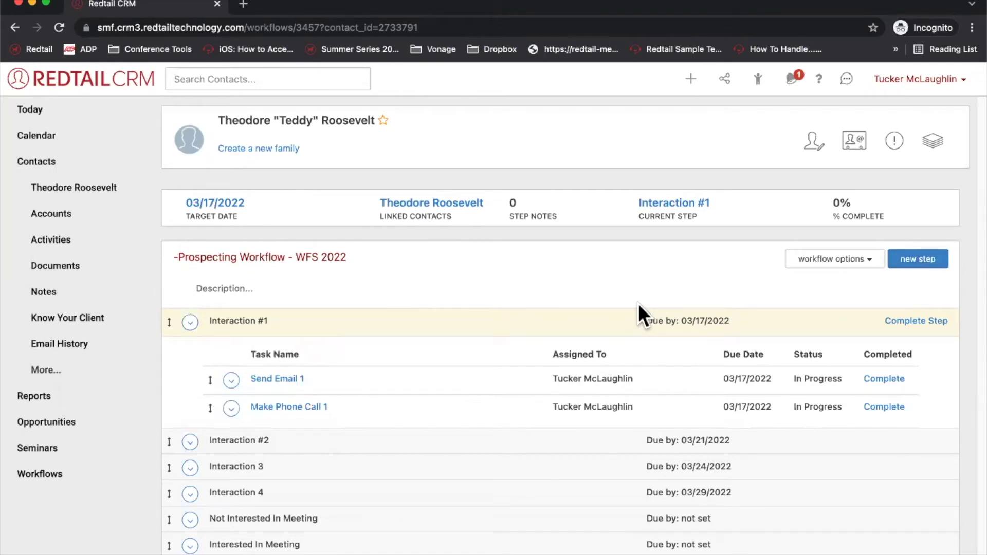
Reassign the Send Email 1 task under Interaction #1 to another user and mark the task as complete.
{"action": "left_click", "coordinate": [231, 380]}
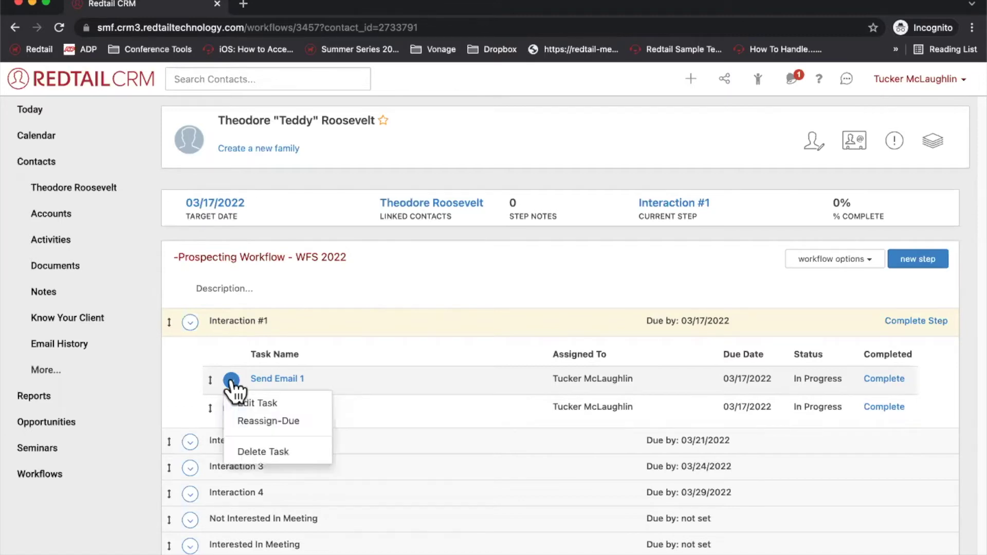
{"action": "left_click", "coordinate": [254, 422]}
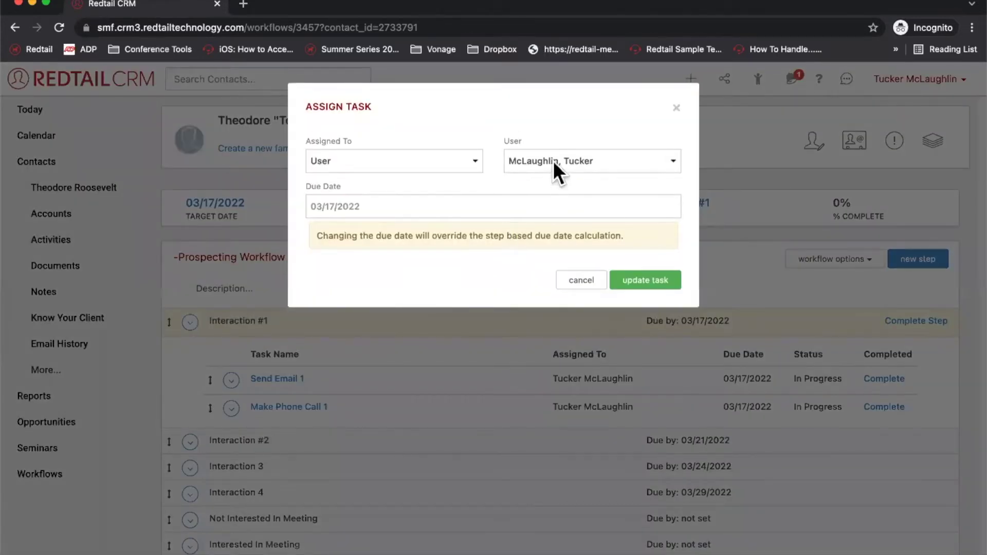
{"action": "left_click", "coordinate": [553, 161]}
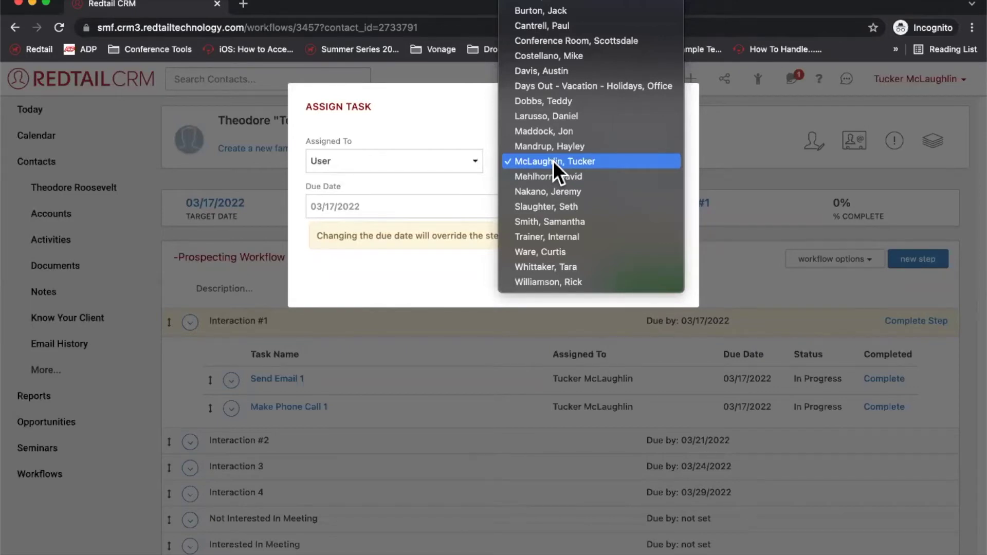
{"action": "left_click", "coordinate": [547, 221]}
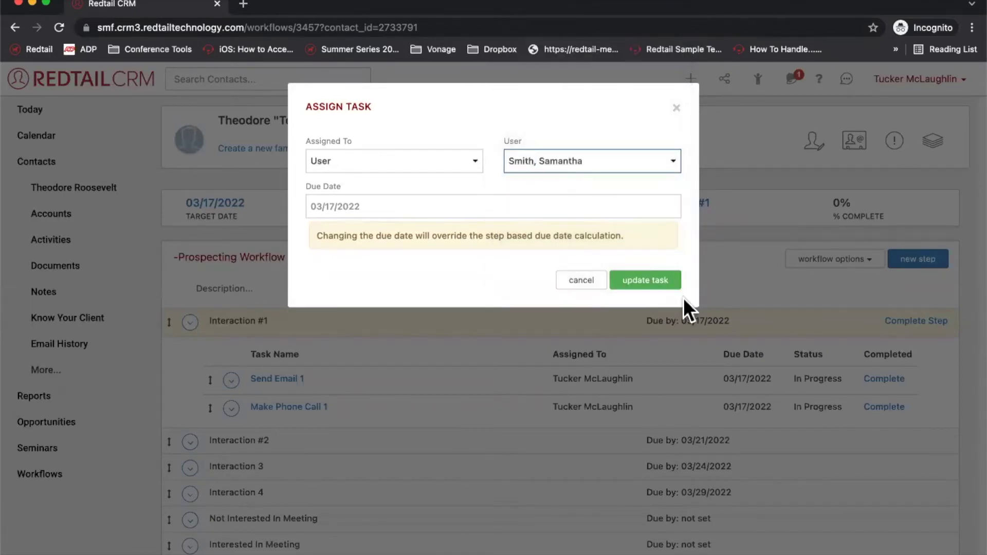
{"action": "left_click", "coordinate": [623, 280]}
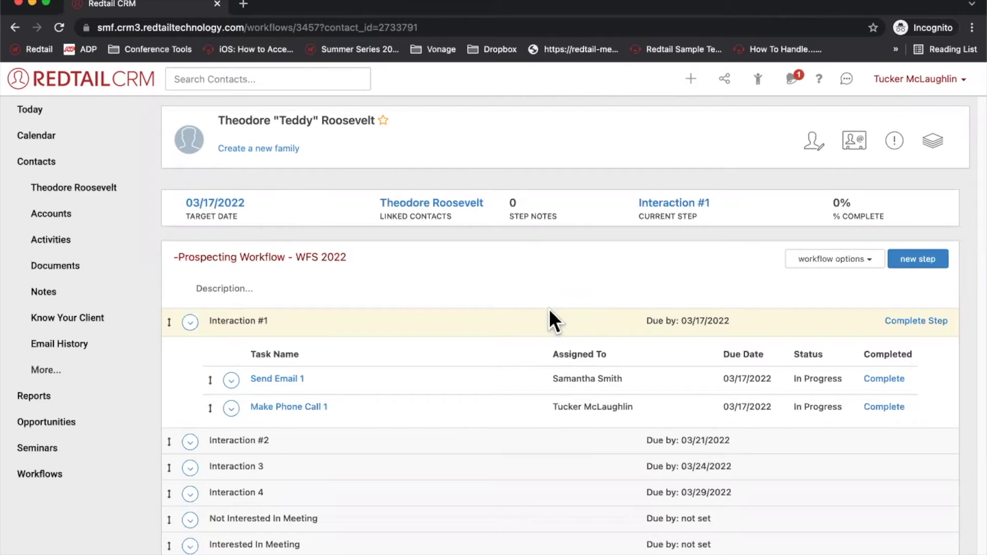
{"action": "left_click", "coordinate": [885, 381]}
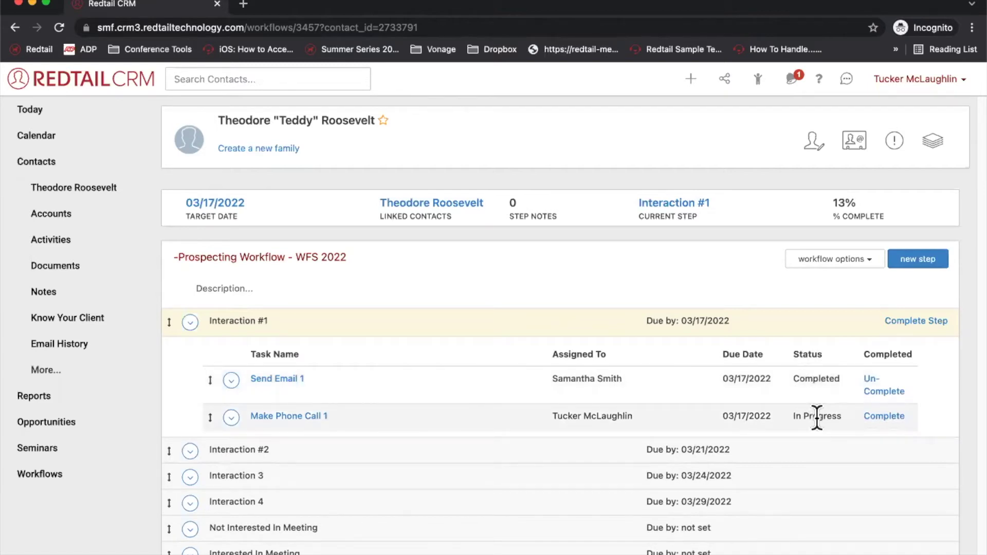
Check the step outcomes offered when completing the Make Phone Call 1 task, without completing the step.
{"action": "left_click", "coordinate": [888, 416]}
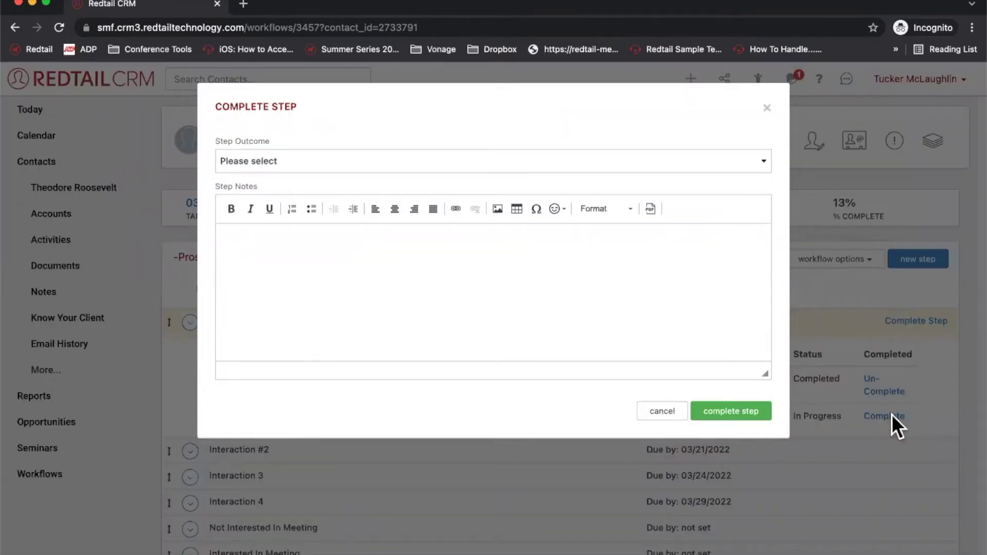
{"action": "left_click", "coordinate": [768, 107]}
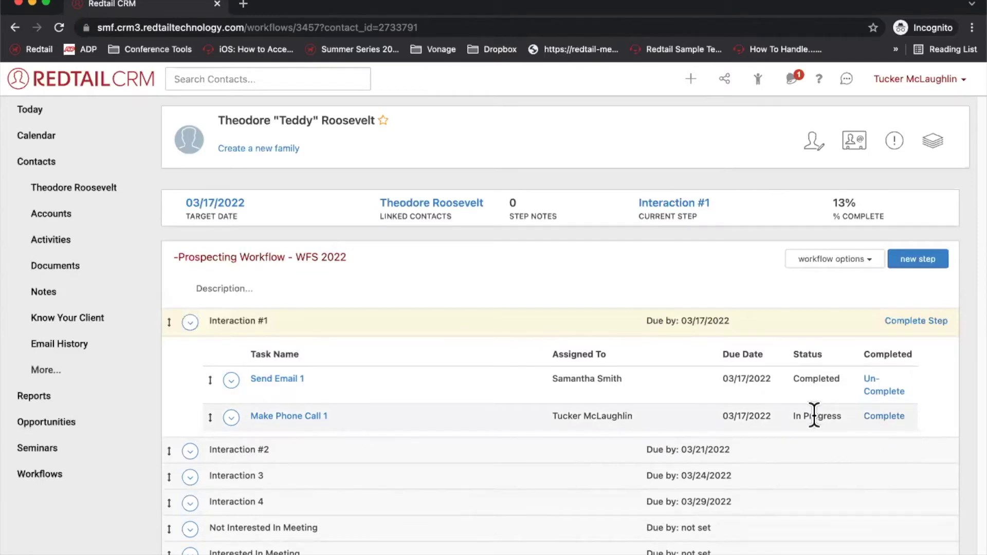
{"action": "left_click", "coordinate": [878, 418]}
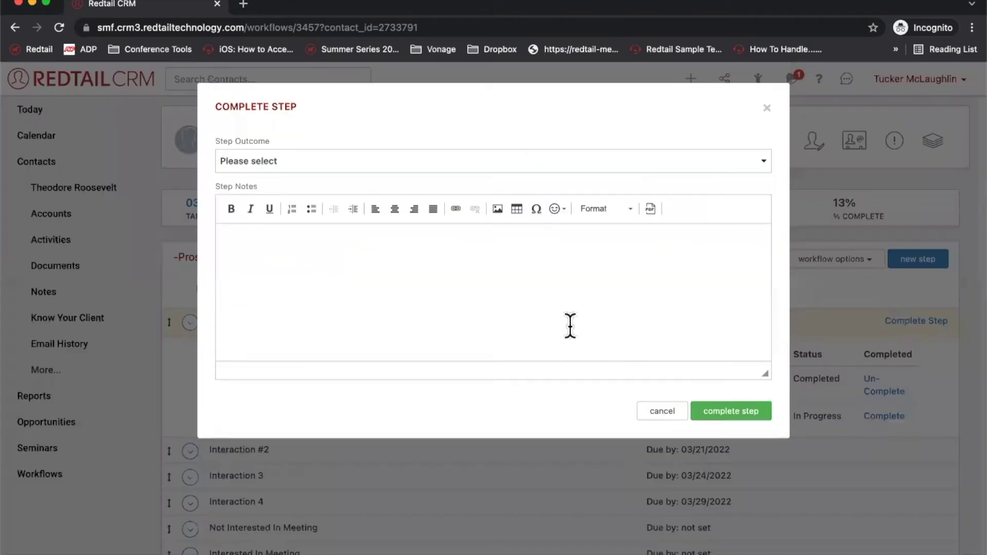
{"action": "left_click", "coordinate": [487, 166]}
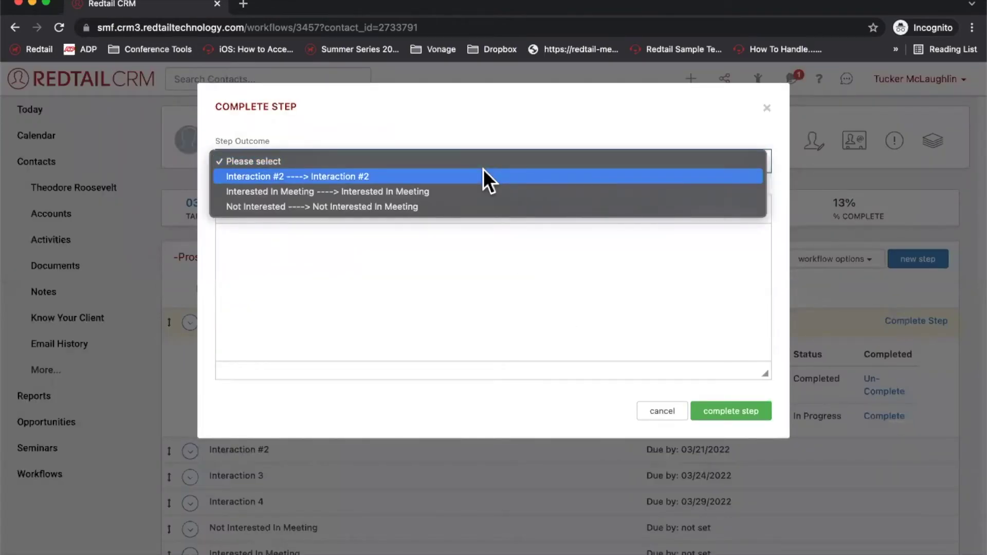
{"action": "left_click", "coordinate": [753, 109]}
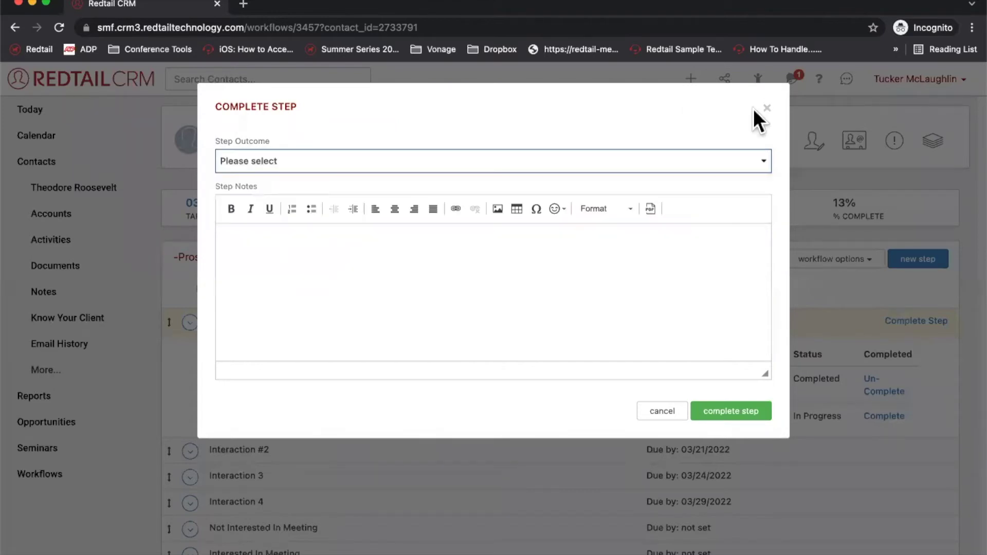
{"action": "left_click", "coordinate": [767, 109]}
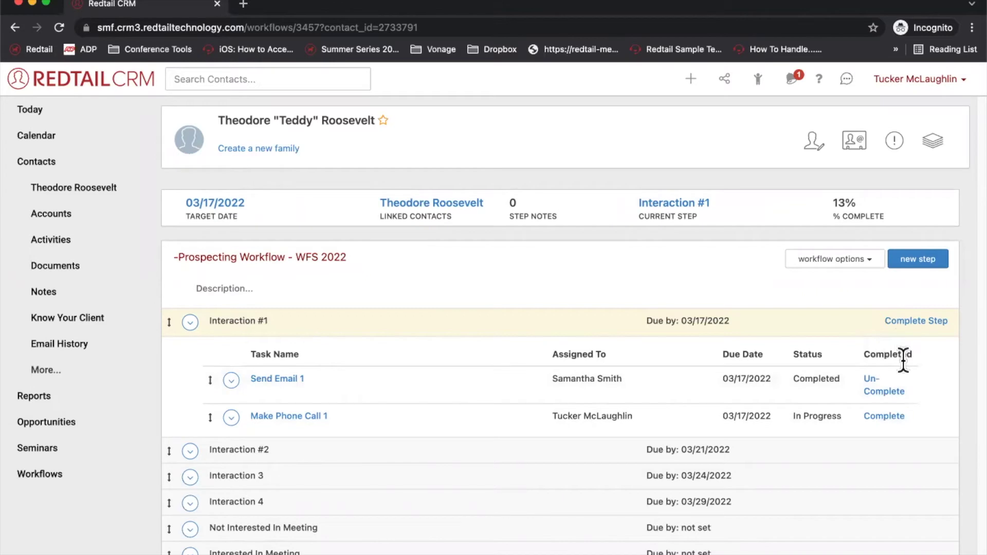
Start completing the Make Phone Call 1 task and choose "Interested In Meeting" as the step outcome.
{"action": "left_click", "coordinate": [881, 417]}
{"action": "left_click", "coordinate": [350, 161]}
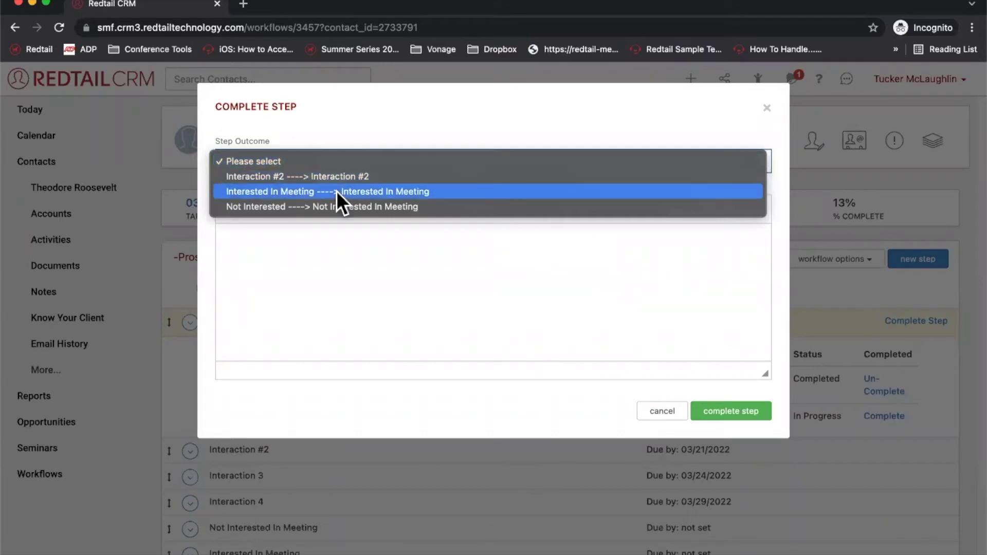
{"action": "left_click", "coordinate": [291, 193]}
Add the step note "Spoke with Teddy. He was super excited to hear from me, and looks forward to working with me." and complete the step.
{"action": "left_click", "coordinate": [315, 264]}
{"action": "type", "text": "Sp"}
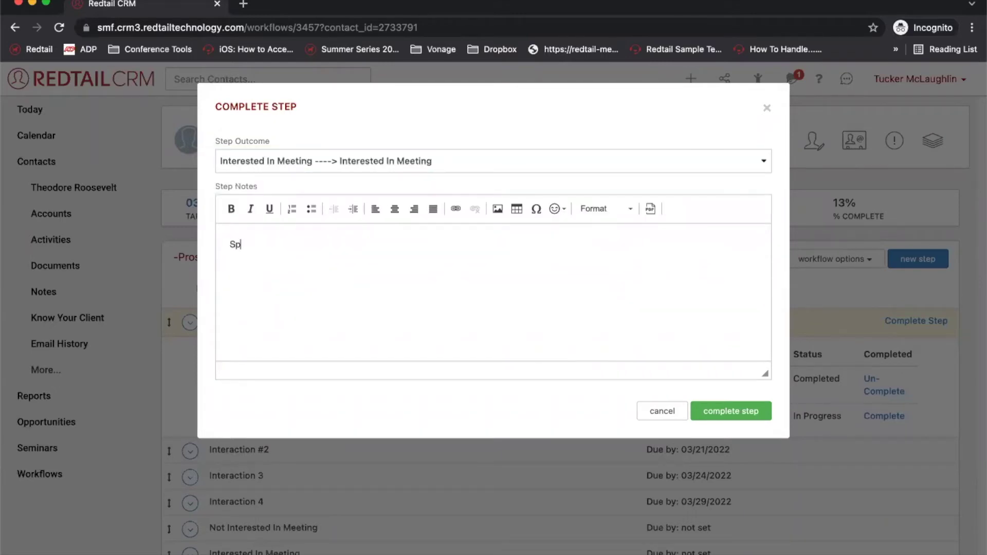
{"action": "type", "text": "oke with Teddy "}
{"action": "type", "text": " He was supeer"}
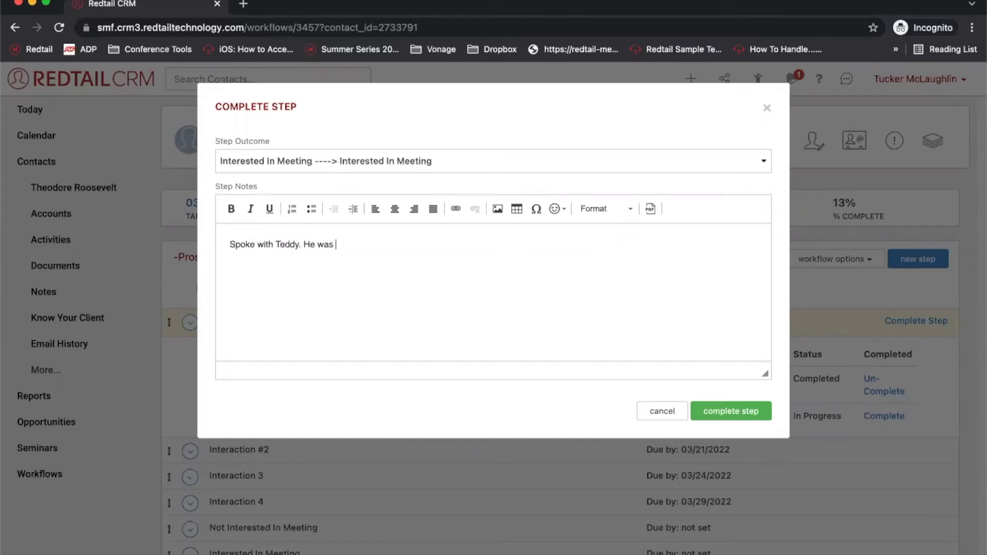
{"action": "key", "text": "BackSpace"}
{"action": "key", "text": "BackSpace"}
{"action": "key", "text": "BackSpace"}
{"action": "type", "text": "r excited to hear for"}
{"action": "key", "text": "BackSpace"}
{"action": "key", "text": "BackSpace"}
{"action": "type", "text": "rom m"}
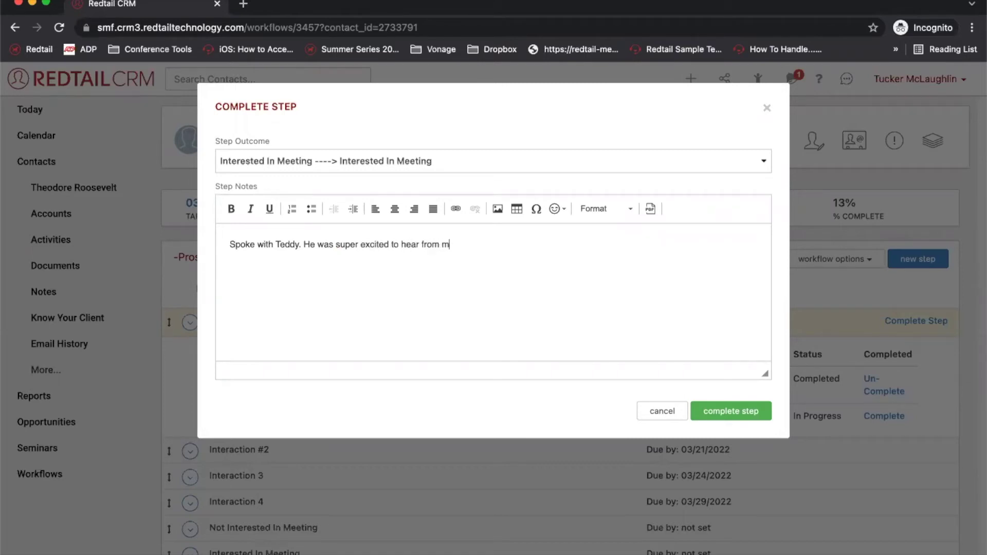
{"action": "type", "text": "e, and looks forward to t"}
{"action": "key", "text": "BackSpace"}
{"action": "type", "text": "working with me."}
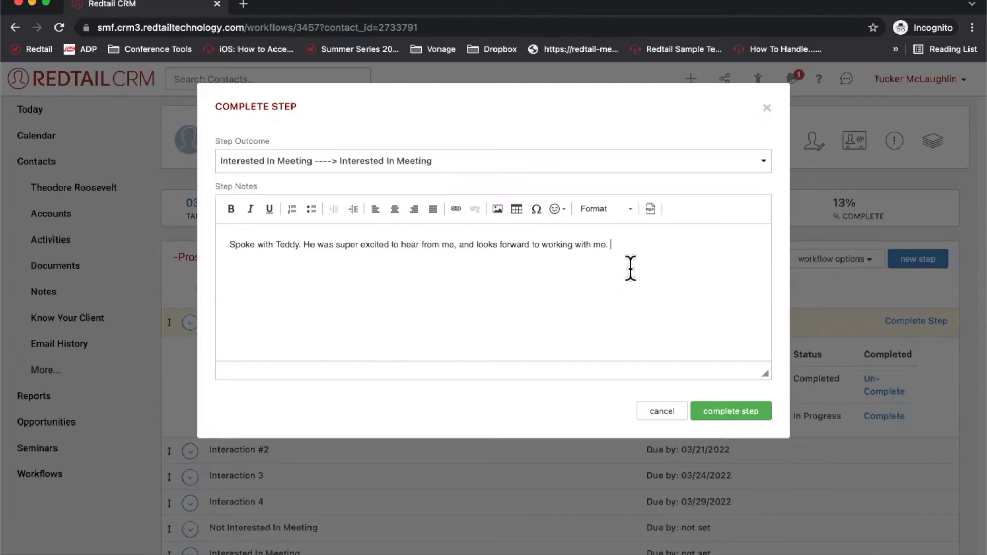
{"action": "left_click", "coordinate": [736, 413]}
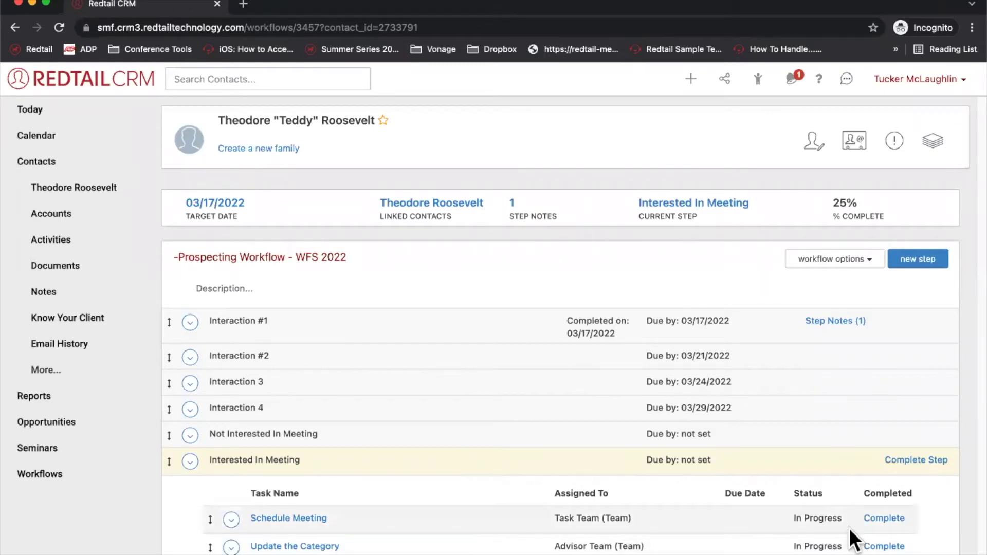
Mark the Schedule Meeting task complete and finish the Interested In Meeting step with the outcome "Interested! ----> MARK AS FINISHED".
{"action": "left_click", "coordinate": [882, 519]}
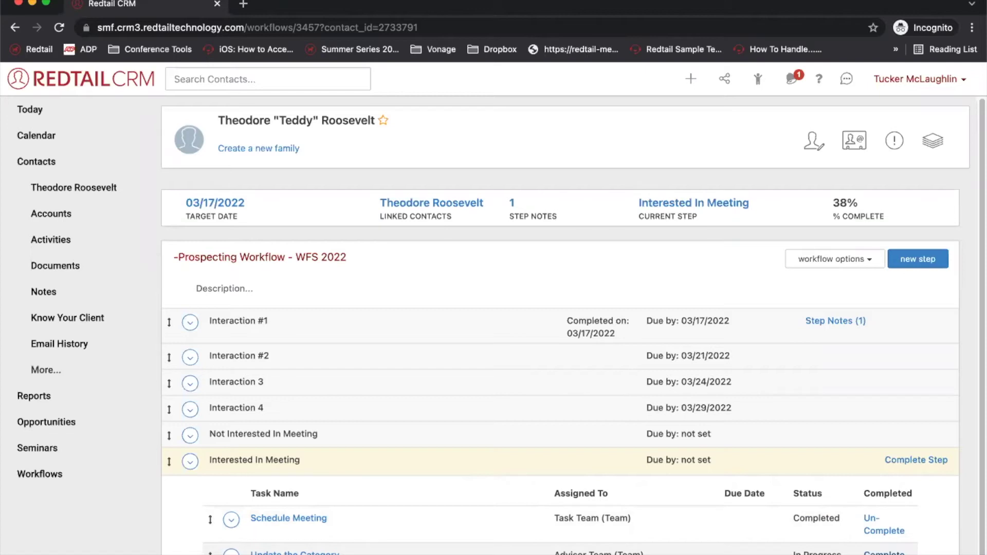
{"action": "left_click", "coordinate": [917, 459]}
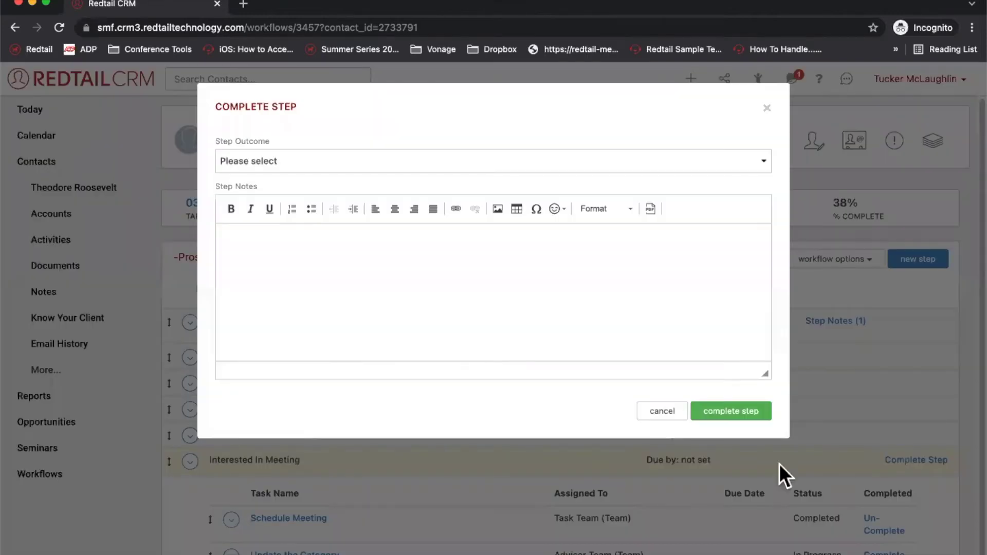
{"action": "left_click", "coordinate": [529, 162]}
{"action": "left_click", "coordinate": [471, 170]}
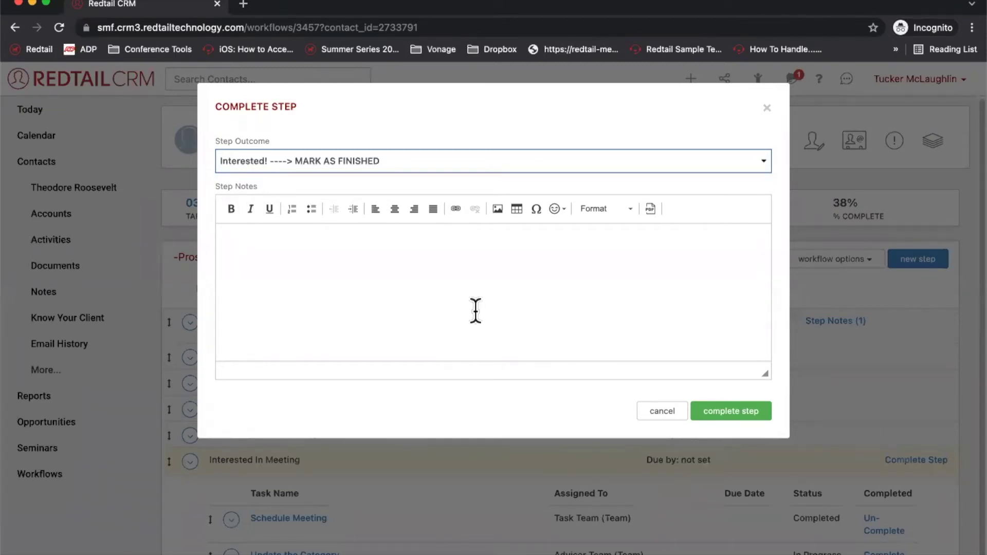
{"action": "left_click", "coordinate": [720, 410]}
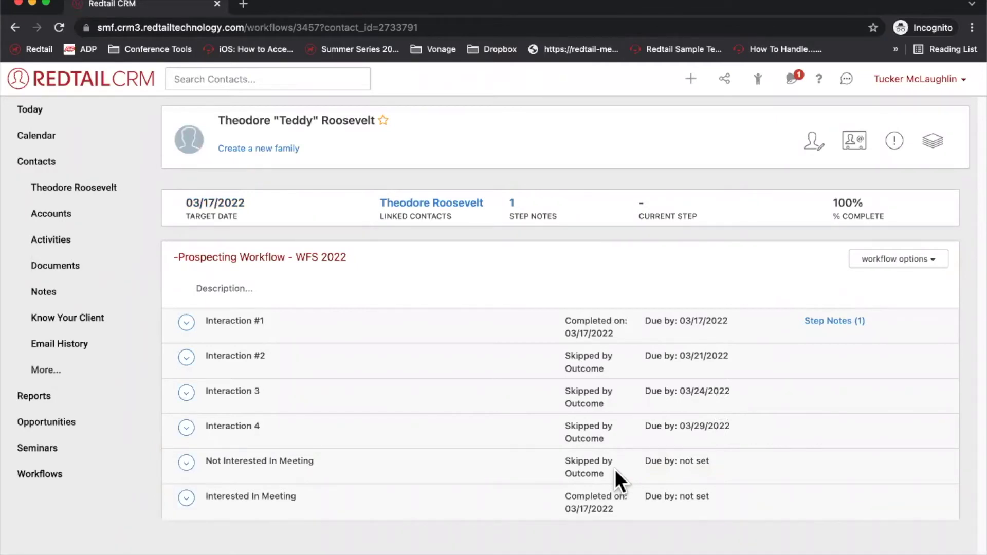
Examine the completion status of each step in the finished prospecting workflow.
{"action": "left_click_drag", "start_coordinate": [603, 472], "coordinate": [564, 460]}
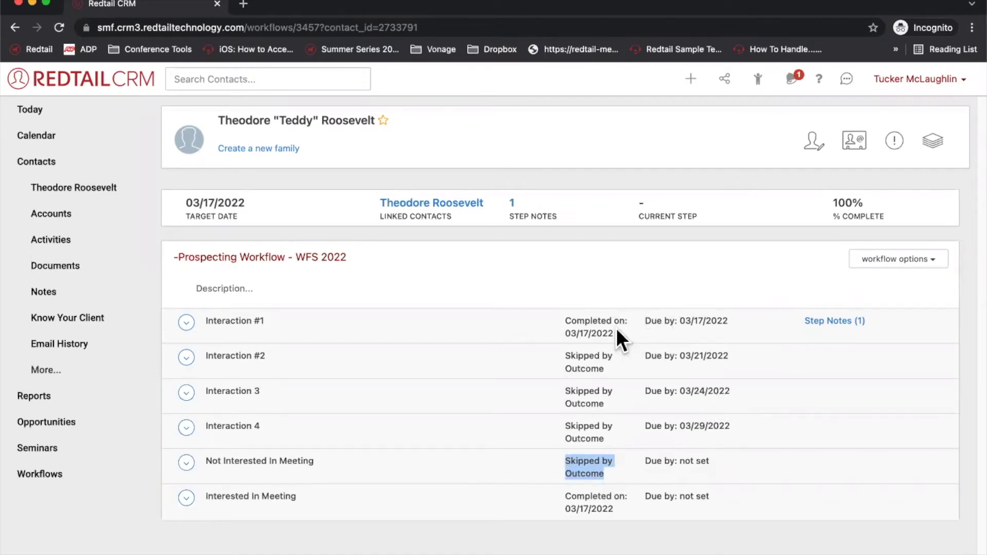
{"action": "left_click_drag", "start_coordinate": [618, 333], "coordinate": [544, 324]}
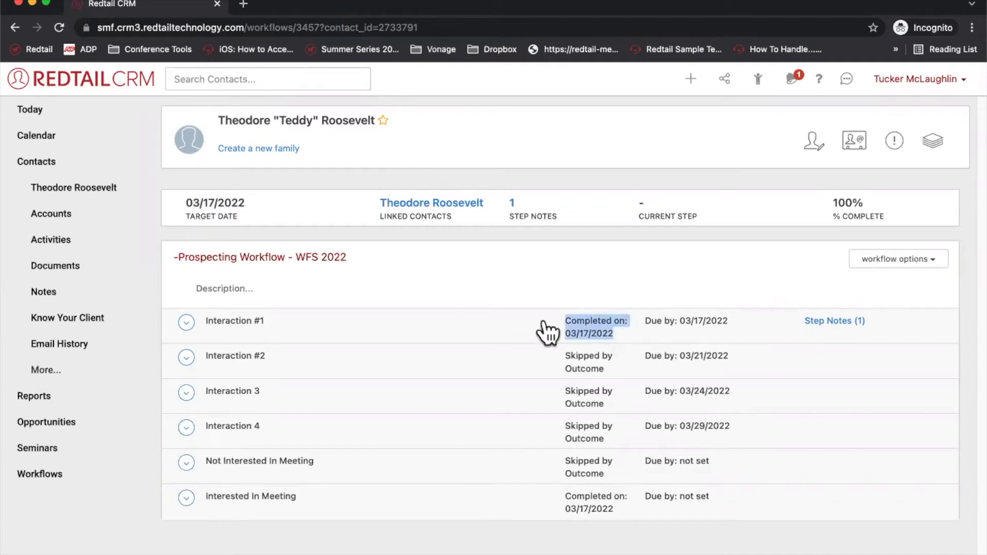
{"action": "left_click", "coordinate": [588, 260]}
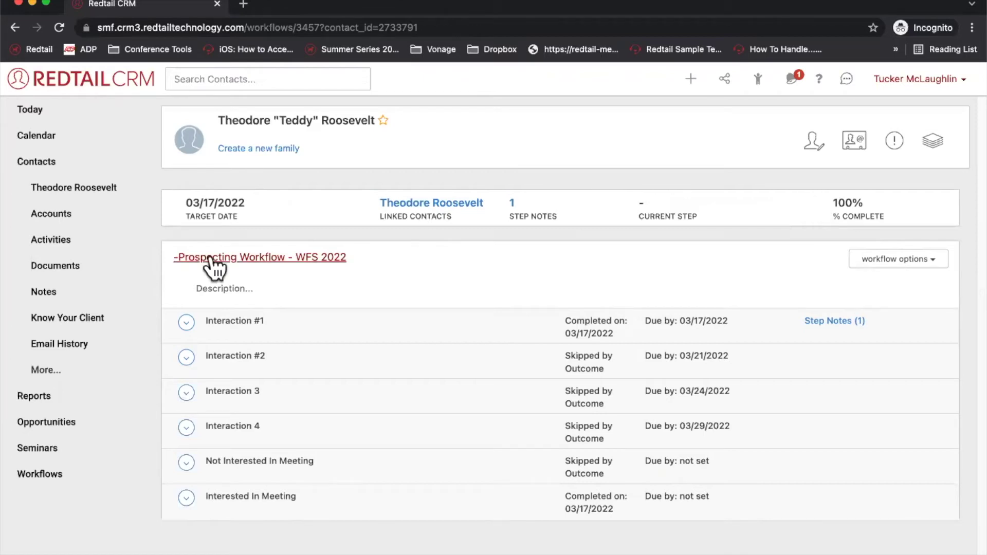
Open the finished workflow from the latest note on Theodore Roosevelt's record, and go to his workflows through the linked contact.
{"action": "left_click", "coordinate": [105, 197]}
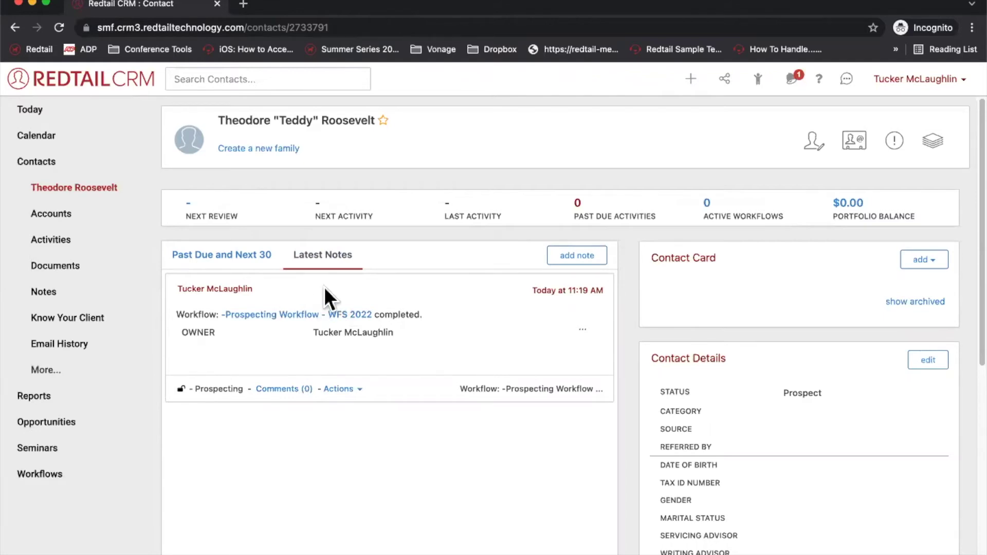
{"action": "left_click", "coordinate": [289, 316]}
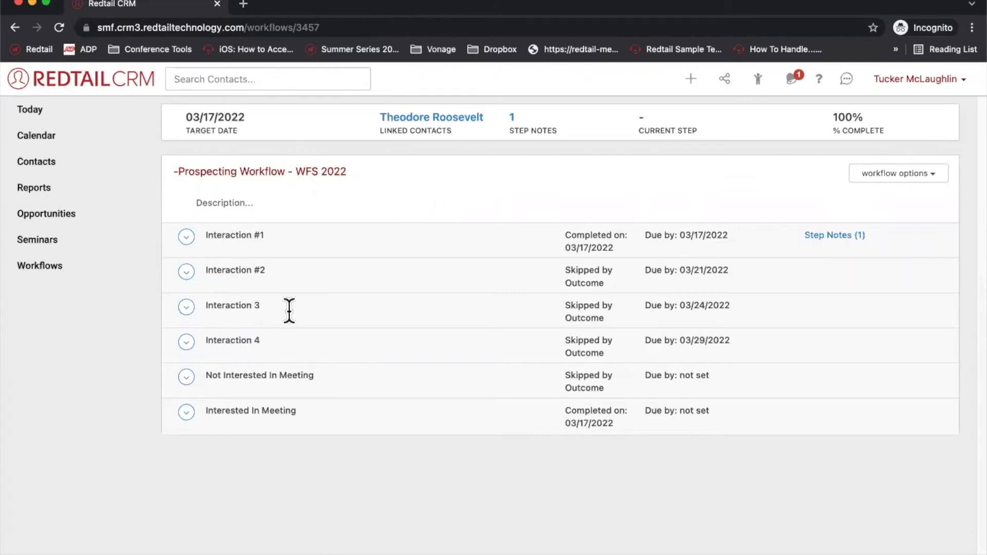
{"action": "left_click", "coordinate": [445, 116]}
{"action": "left_click", "coordinate": [399, 183]}
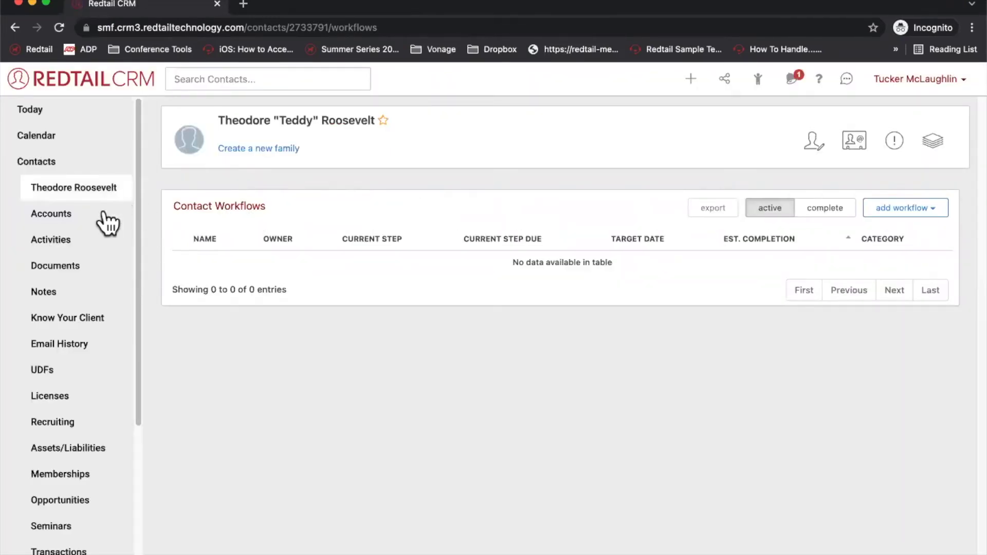
Show the completed workflows in the workflows section of Theodore Roosevelt's contact record.
{"action": "left_click", "coordinate": [85, 194]}
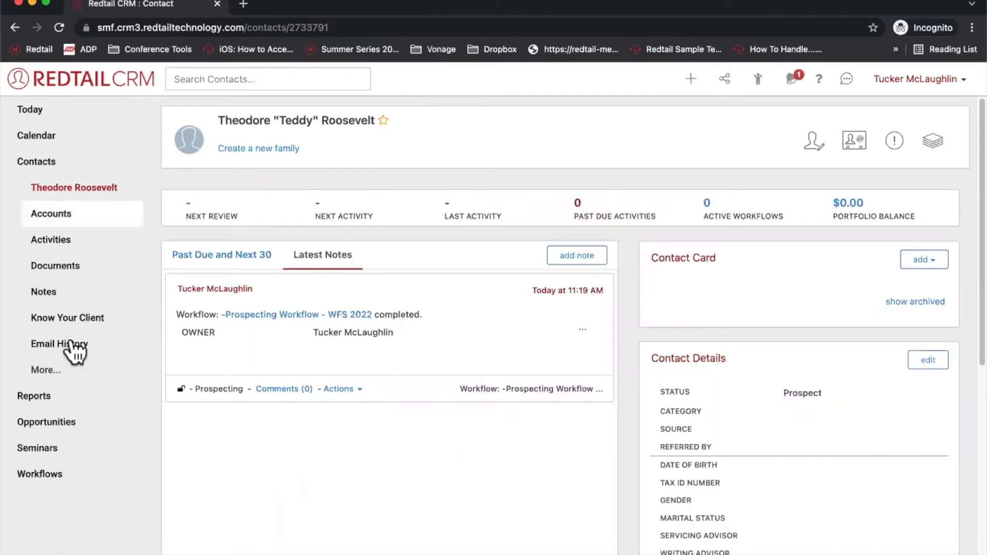
{"action": "left_click", "coordinate": [46, 370]}
{"action": "scroll", "coordinate": [67, 342], "scroll_direction": "down", "scroll_amount": 2}
{"action": "scroll", "coordinate": [65, 341], "scroll_direction": "down", "scroll_amount": 2}
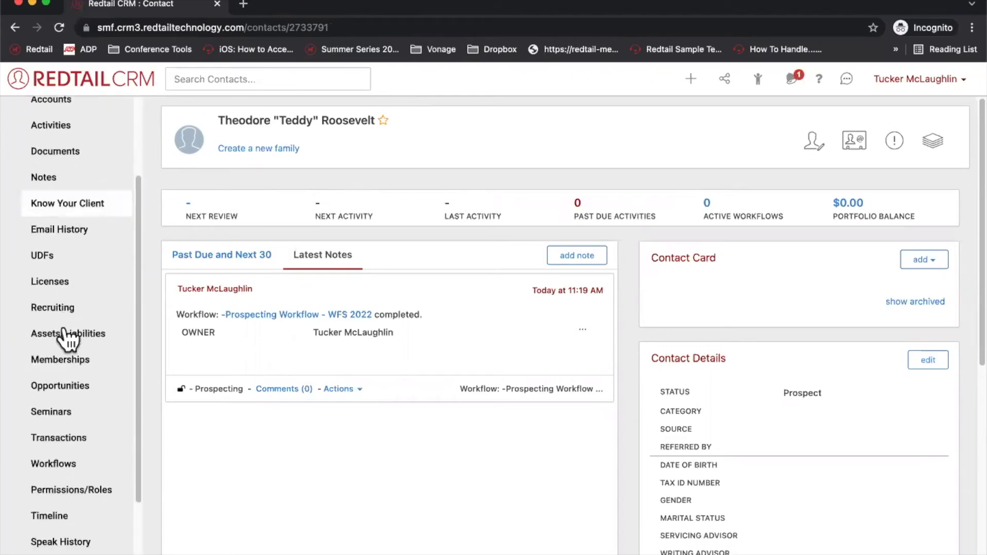
{"action": "left_click", "coordinate": [66, 441]}
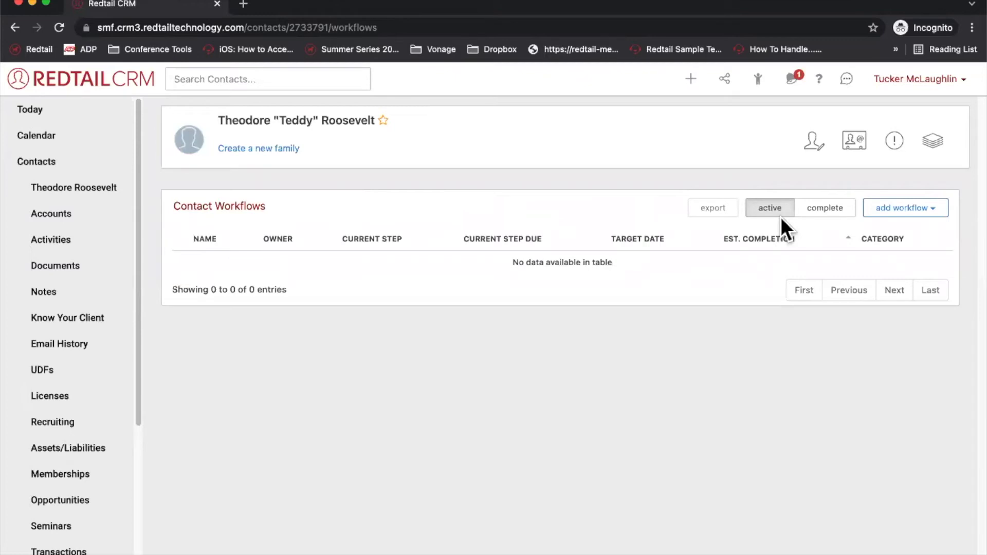
{"action": "left_click", "coordinate": [821, 208]}
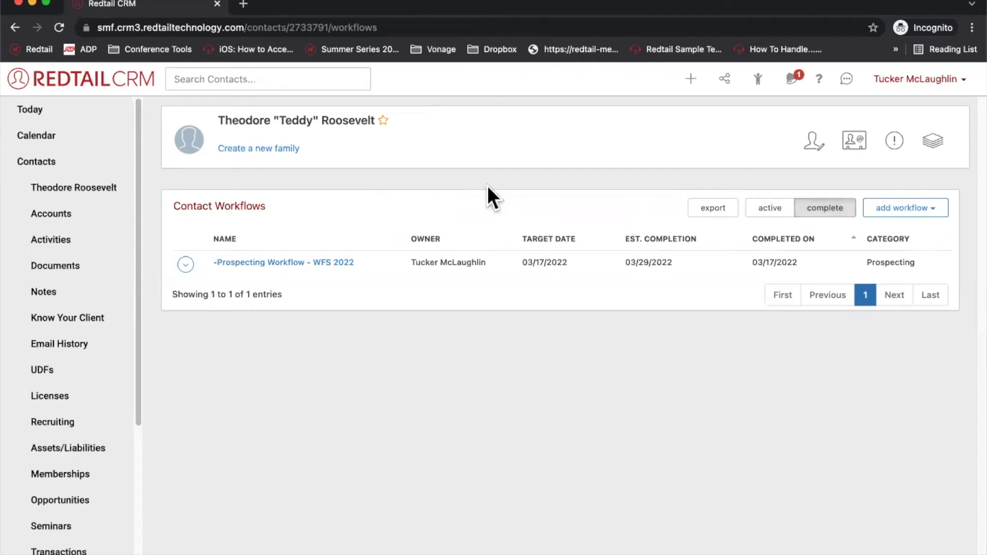
Return to Theodore Roosevelt's contact overview and check the actions available for the completed workflow's note.
{"action": "left_click", "coordinate": [84, 190]}
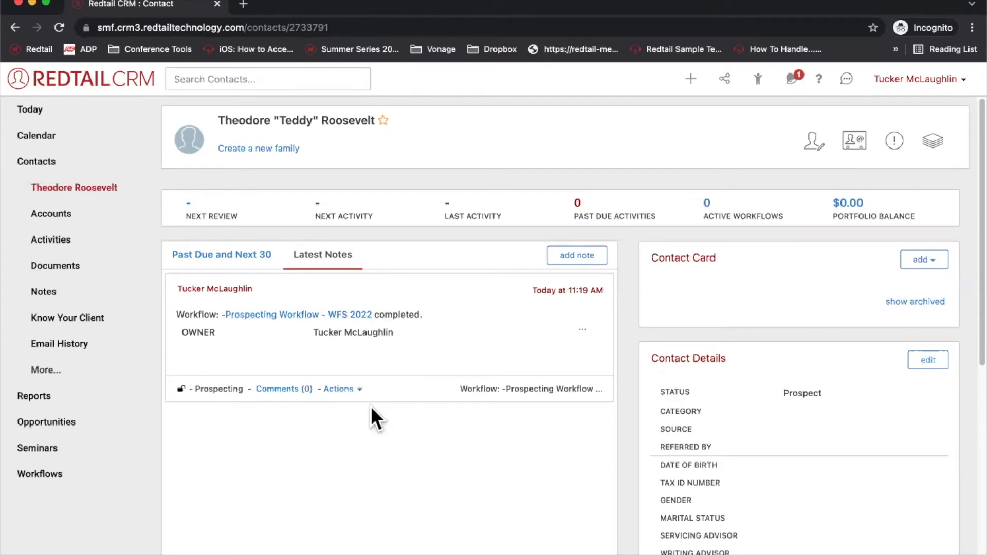
{"action": "left_click", "coordinate": [341, 389]}
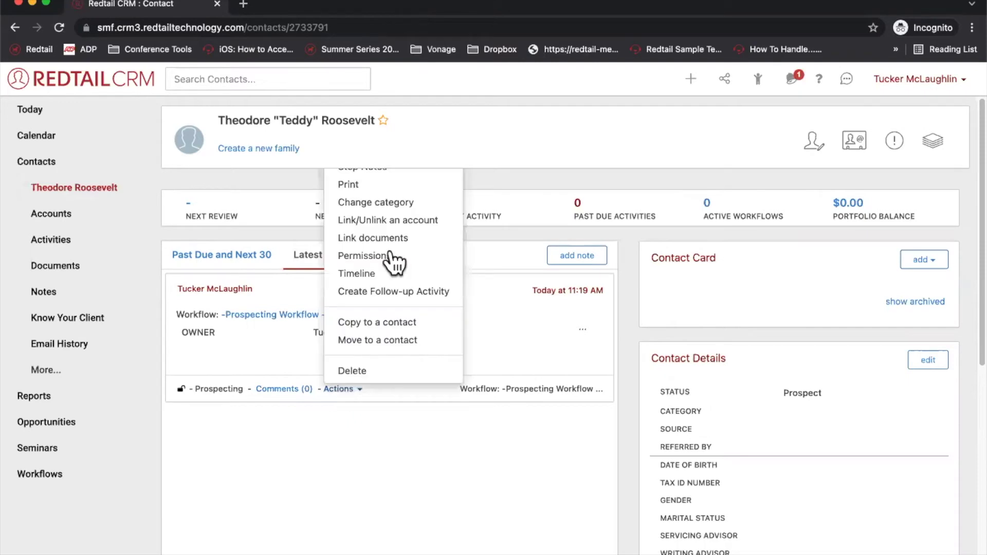
{"action": "left_click", "coordinate": [546, 134]}
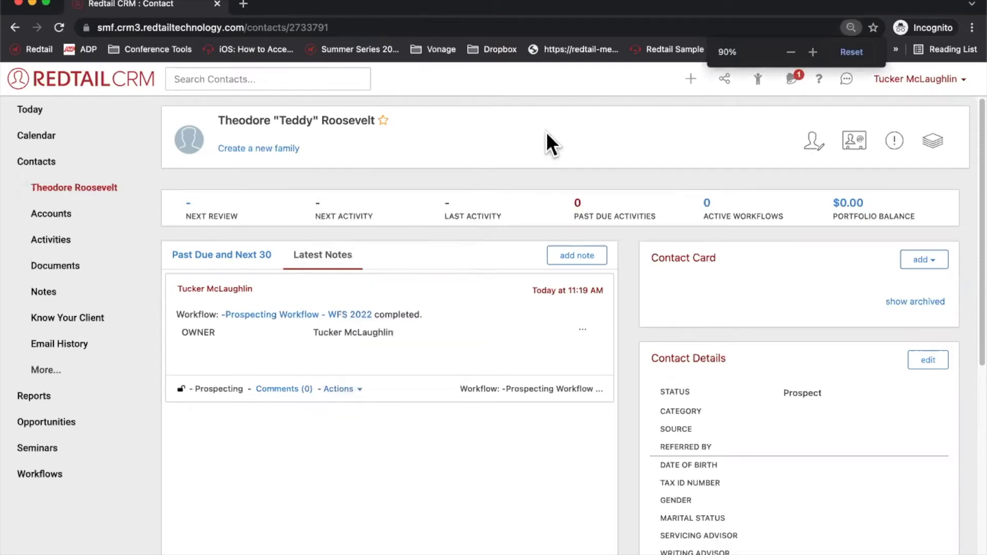
Read the step notes of the completed prospecting workflow from its latest note on Theodore Roosevelt's record, and close them.
{"action": "key", "text": "ctrl+minus"}
{"action": "key", "text": "ctrl+minus"}
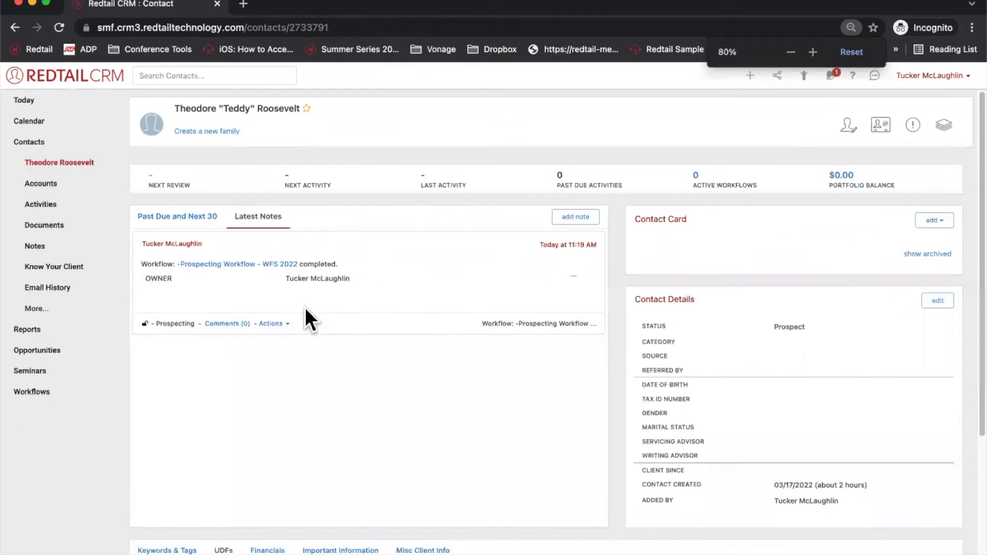
{"action": "left_click", "coordinate": [274, 324]}
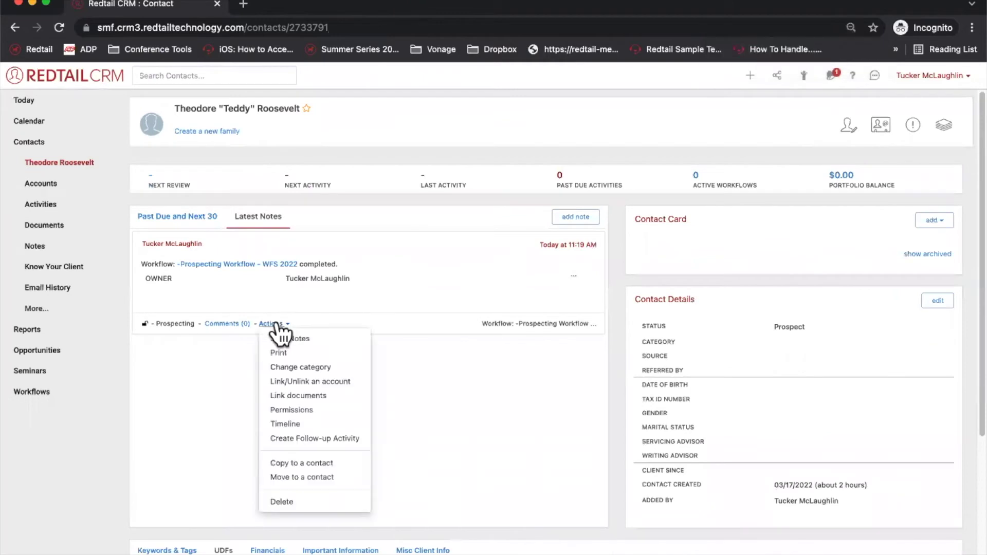
{"action": "left_click", "coordinate": [315, 339]}
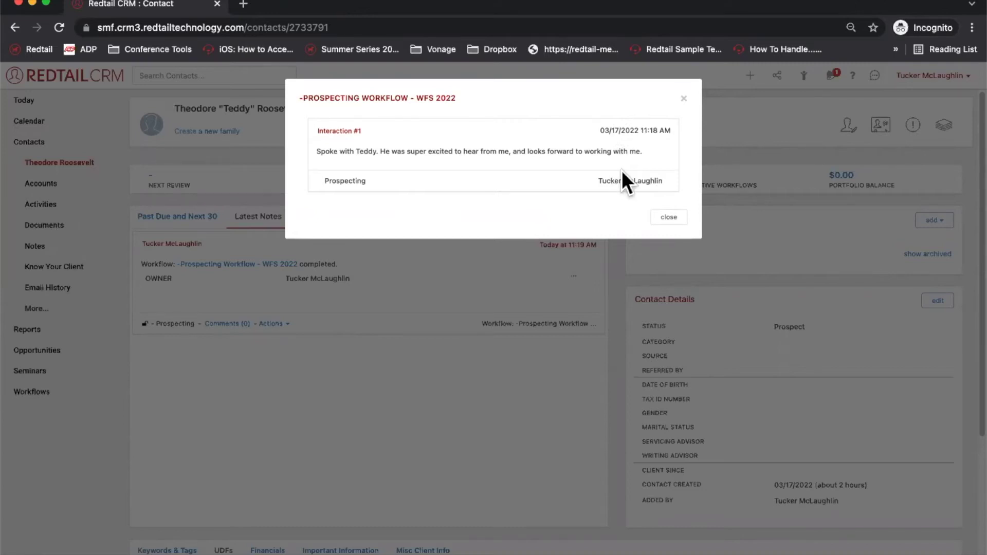
{"action": "left_click", "coordinate": [682, 100]}
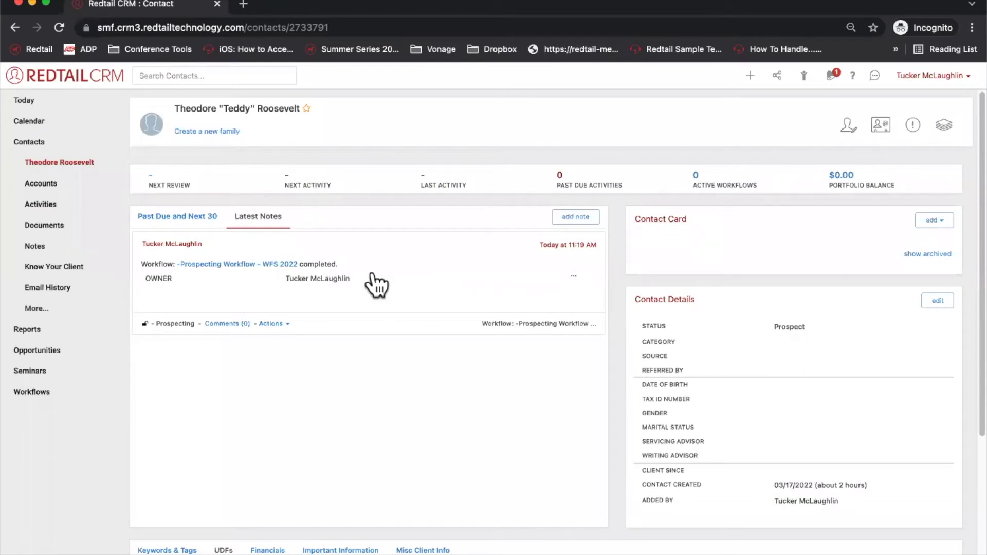
{"action": "key", "text": "super+equal"}
{"action": "key", "text": "super+equal"}
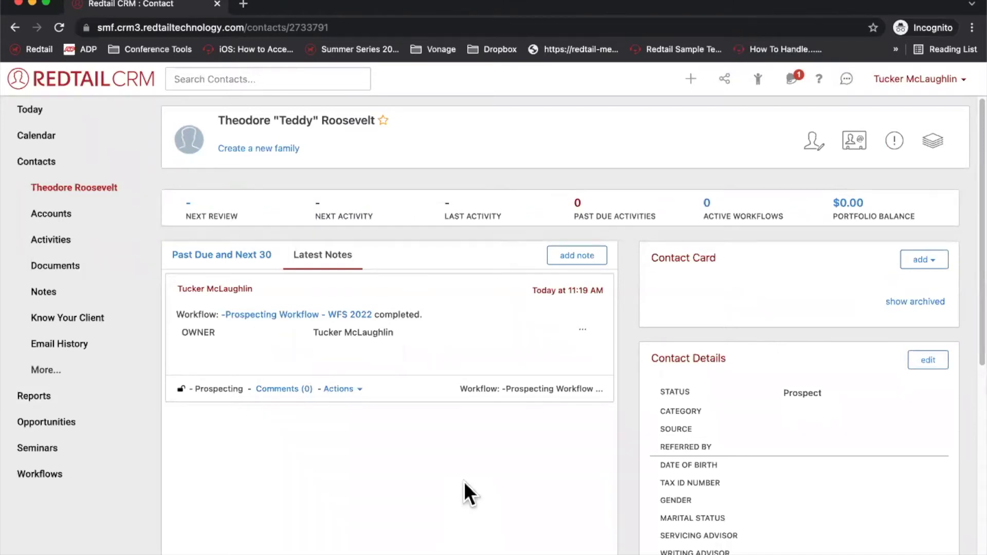
{"action": "key", "text": "ctrl+Left"}
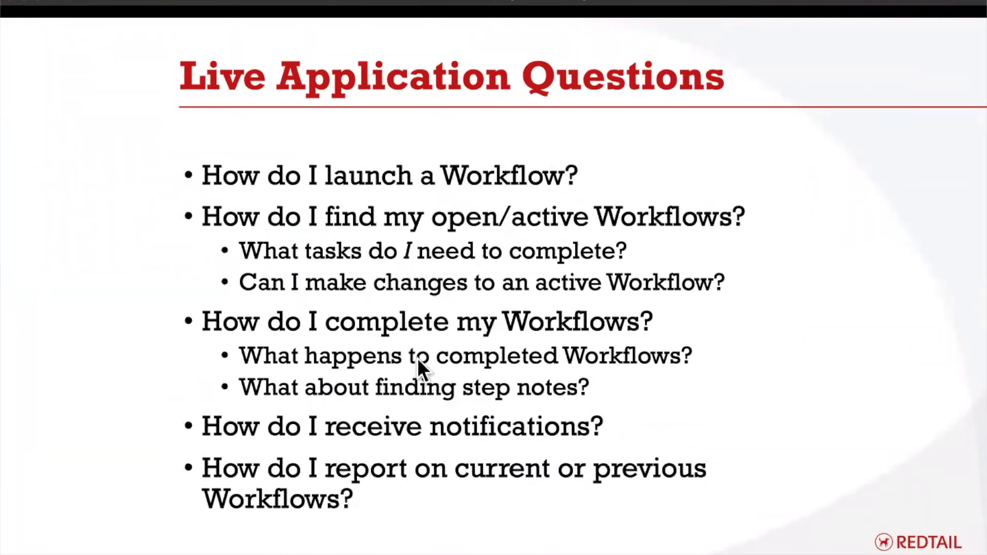
{"action": "key", "text": "ctrl+Right"}
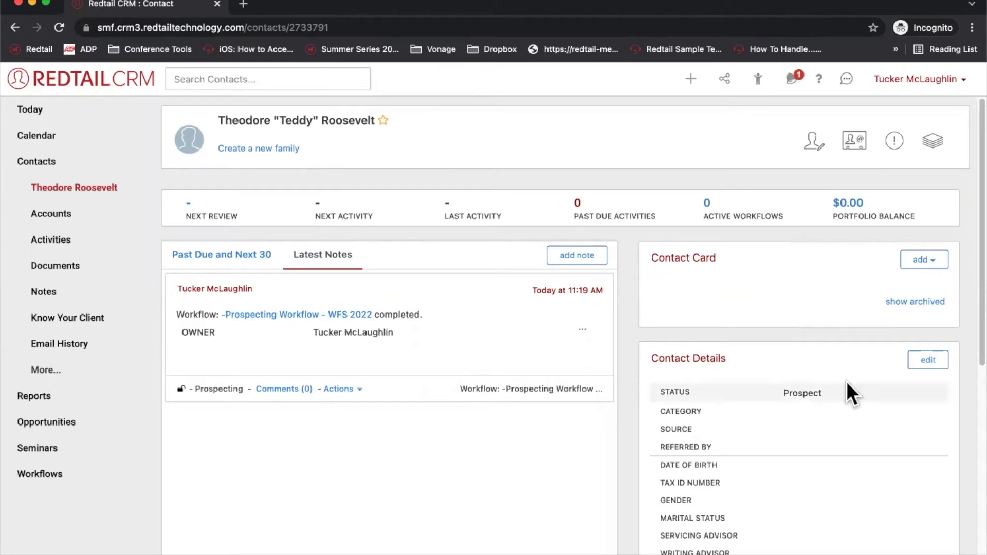
Update Theodore Roosevelt's contact details with the status Active Client and the category A.
{"action": "left_click", "coordinate": [928, 360]}
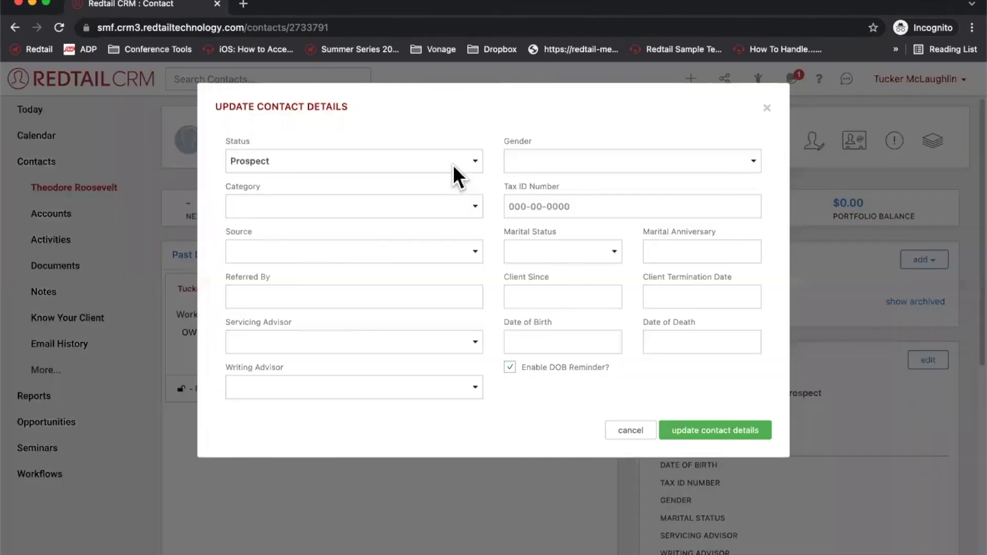
{"action": "left_click", "coordinate": [453, 164]}
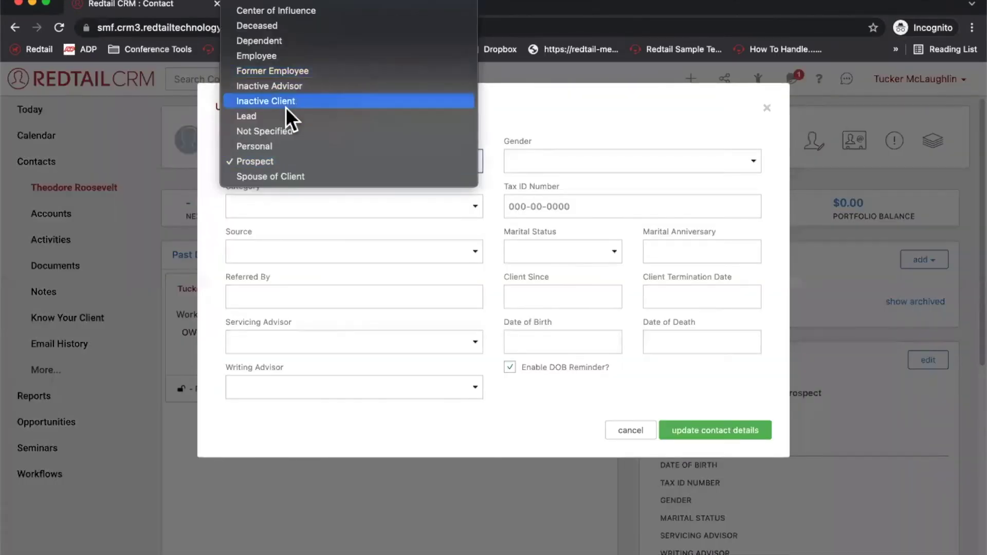
{"action": "scroll", "coordinate": [279, 32], "scroll_direction": "up", "scroll_amount": 1}
{"action": "left_click", "coordinate": [265, 9]}
{"action": "left_click", "coordinate": [268, 205]}
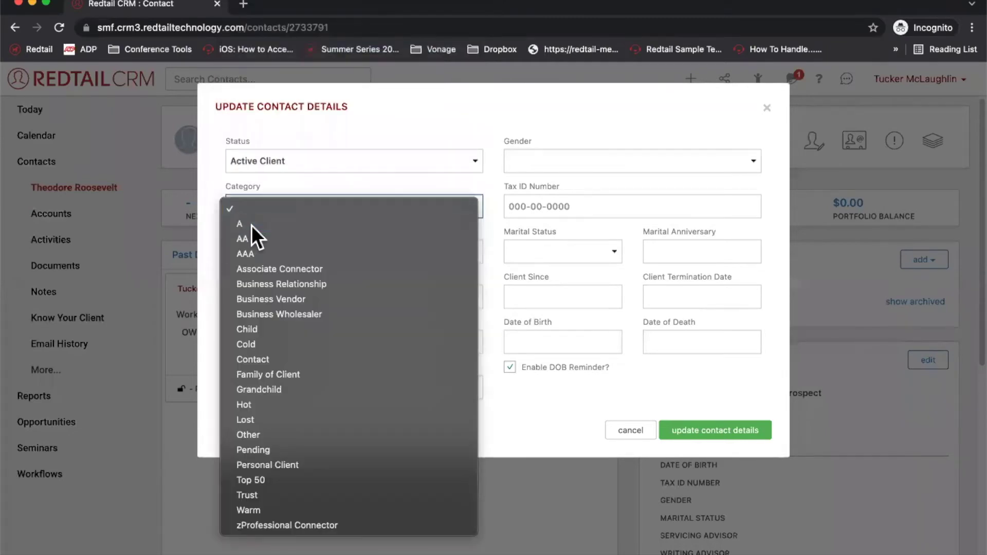
{"action": "left_click", "coordinate": [251, 225]}
{"action": "left_click", "coordinate": [685, 431]}
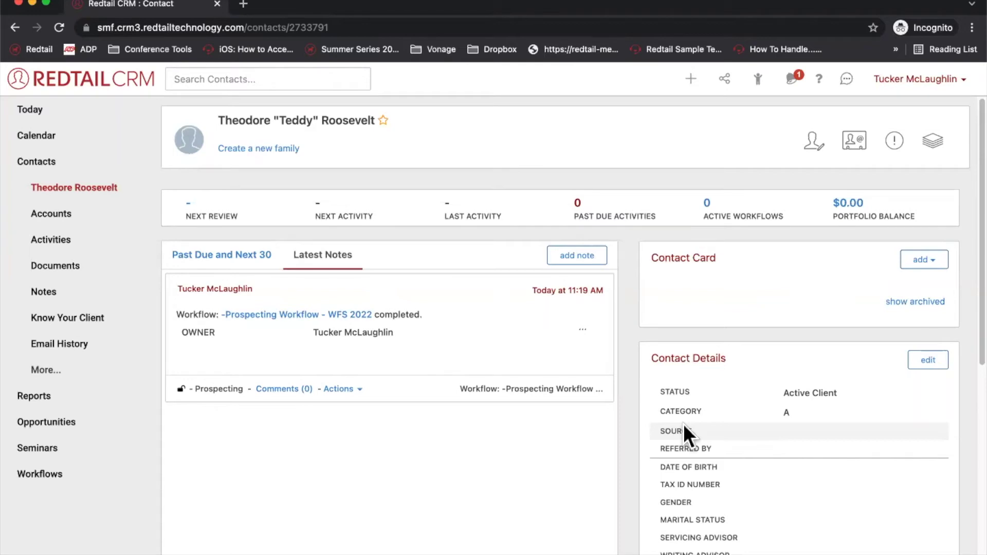
Create a new workflow for Theodore Roosevelt from the template "-Required Information WF - WFS 2022", keeping the template's settings.
{"action": "left_click", "coordinate": [690, 81]}
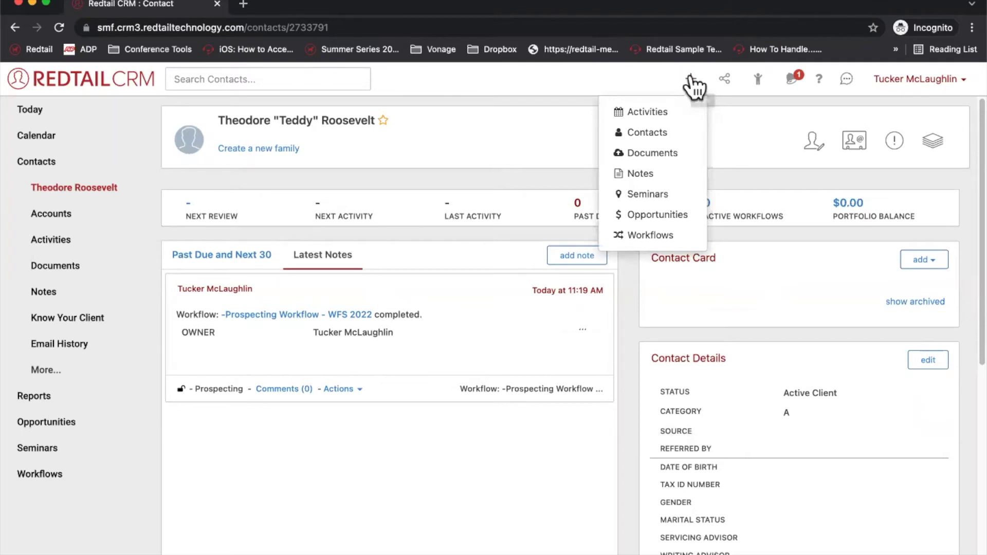
{"action": "left_click", "coordinate": [658, 236]}
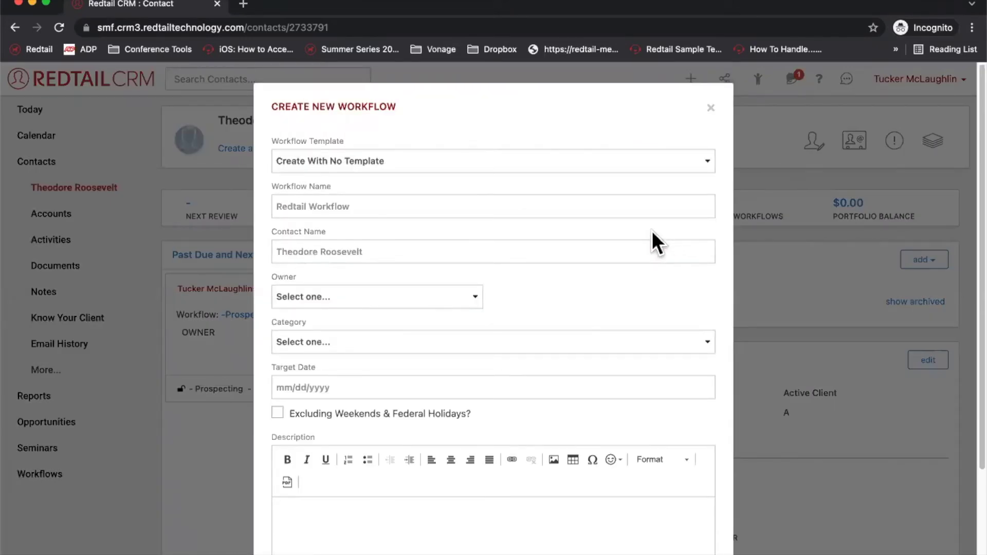
{"action": "left_click", "coordinate": [363, 163]}
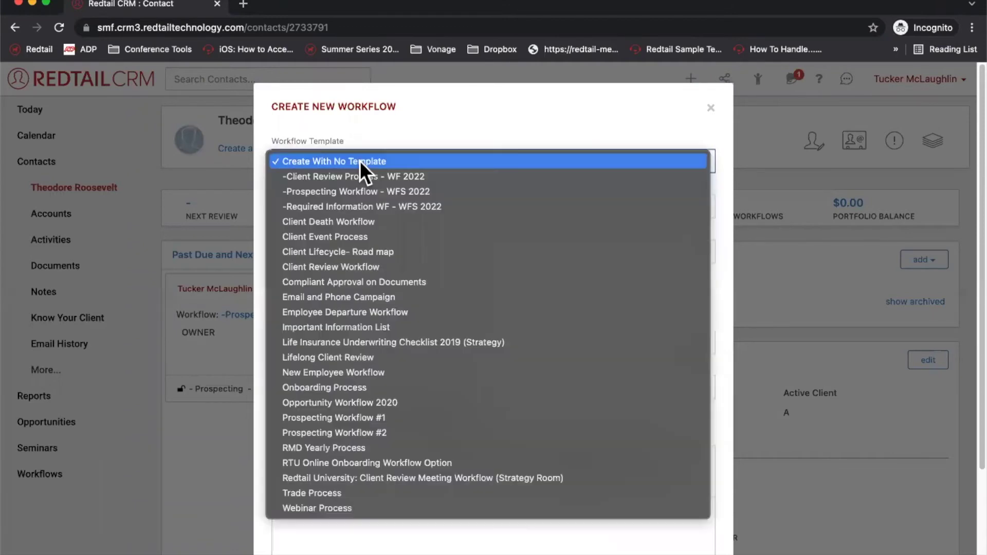
{"action": "left_click", "coordinate": [354, 208]}
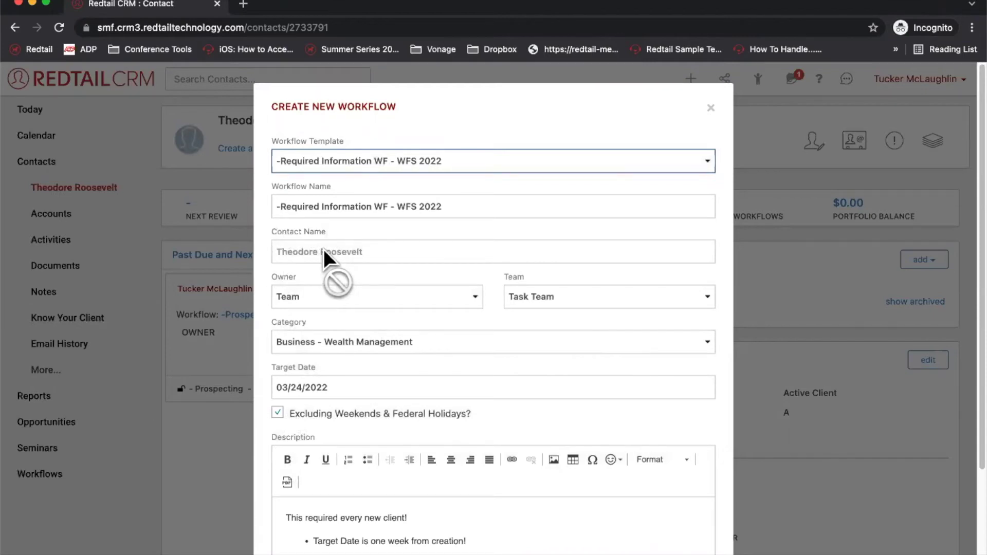
{"action": "left_click_drag", "start_coordinate": [443, 115], "coordinate": [463, 110]}
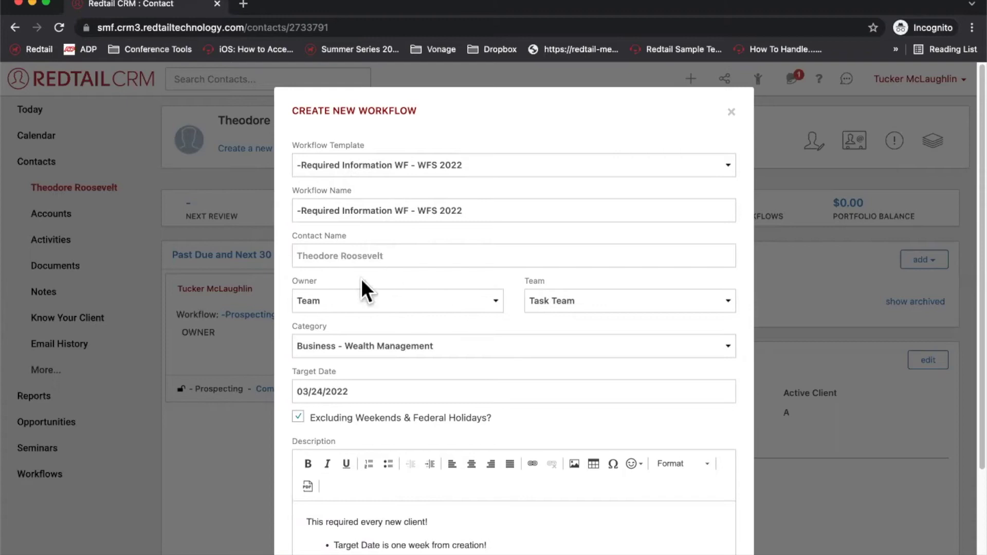
{"action": "scroll", "coordinate": [537, 310], "scroll_direction": "down", "scroll_amount": 5}
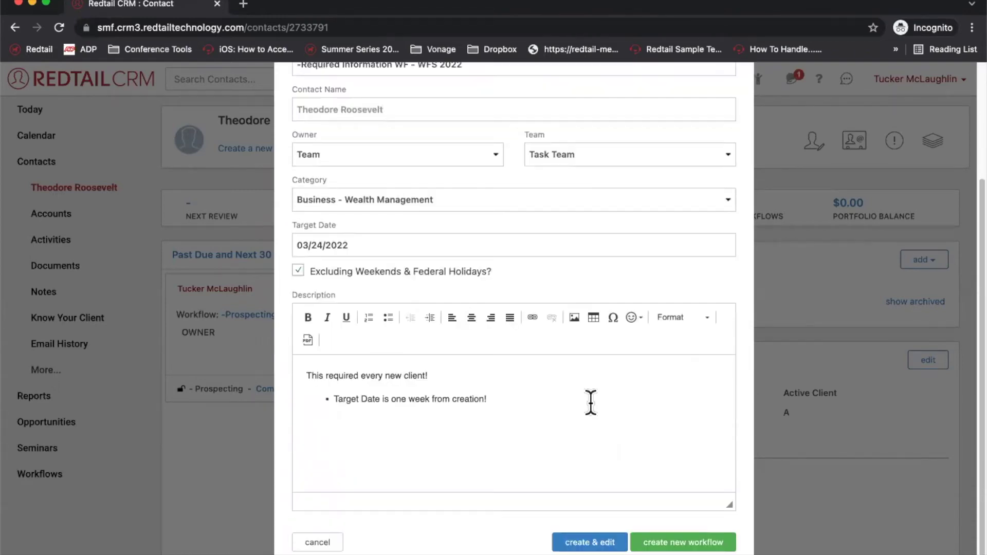
{"action": "left_click", "coordinate": [673, 544]}
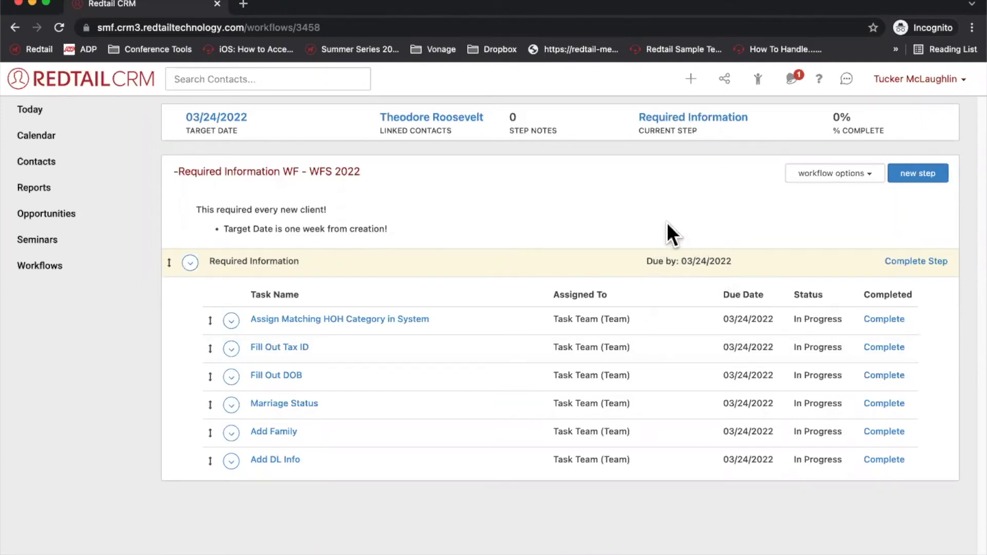
Go from the Today dashboard to the active workflow tasks, sort them by linked contact and locate Theodore Roosevelt's tasks.
{"action": "left_click", "coordinate": [66, 109]}
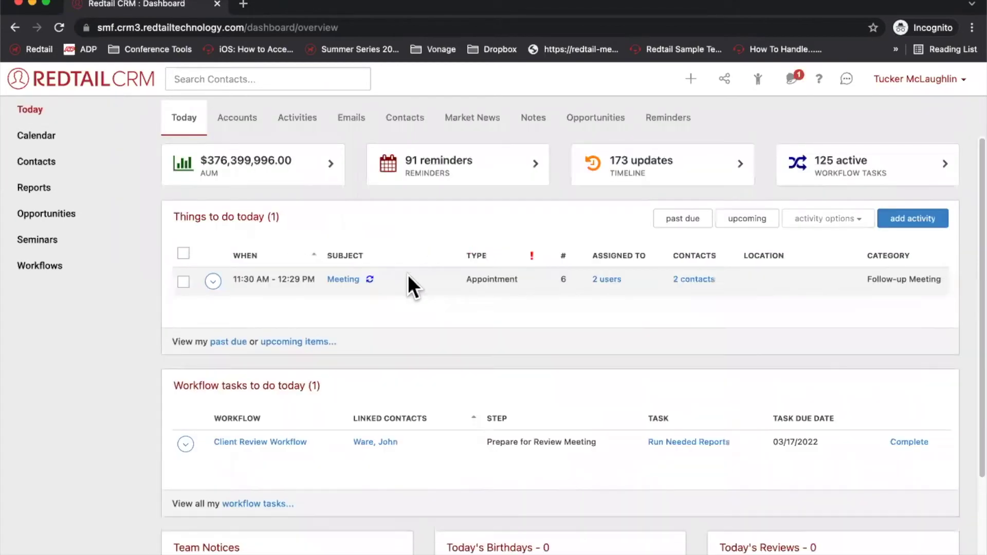
{"action": "scroll", "coordinate": [428, 371], "scroll_direction": "down", "scroll_amount": 1}
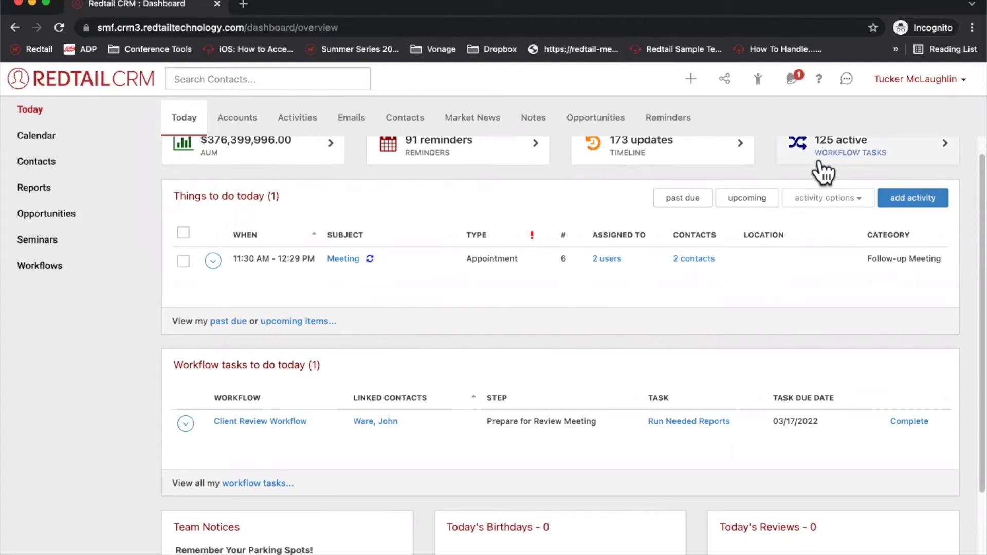
{"action": "scroll", "coordinate": [823, 172], "scroll_direction": "up", "scroll_amount": 1}
{"action": "left_click", "coordinate": [843, 178]}
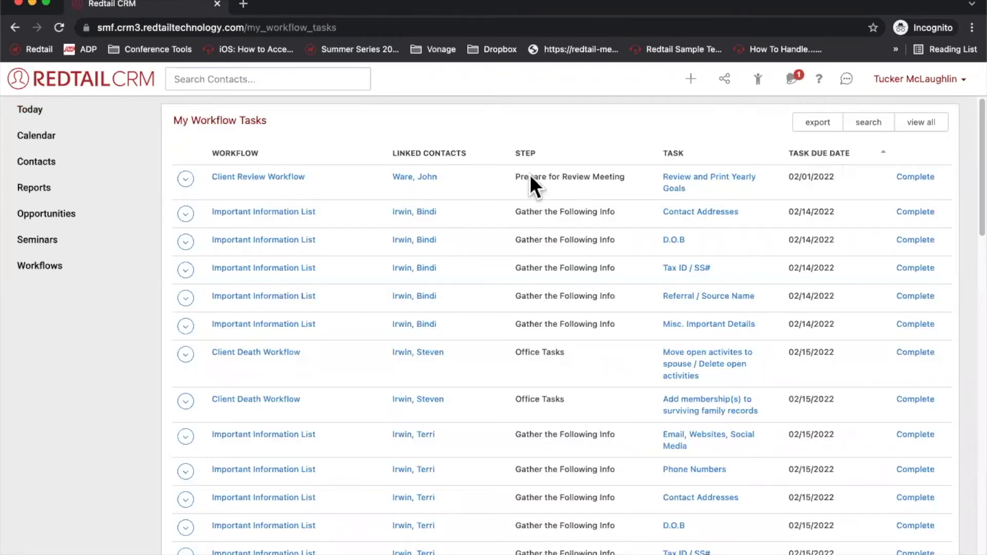
{"action": "left_click", "coordinate": [431, 152]}
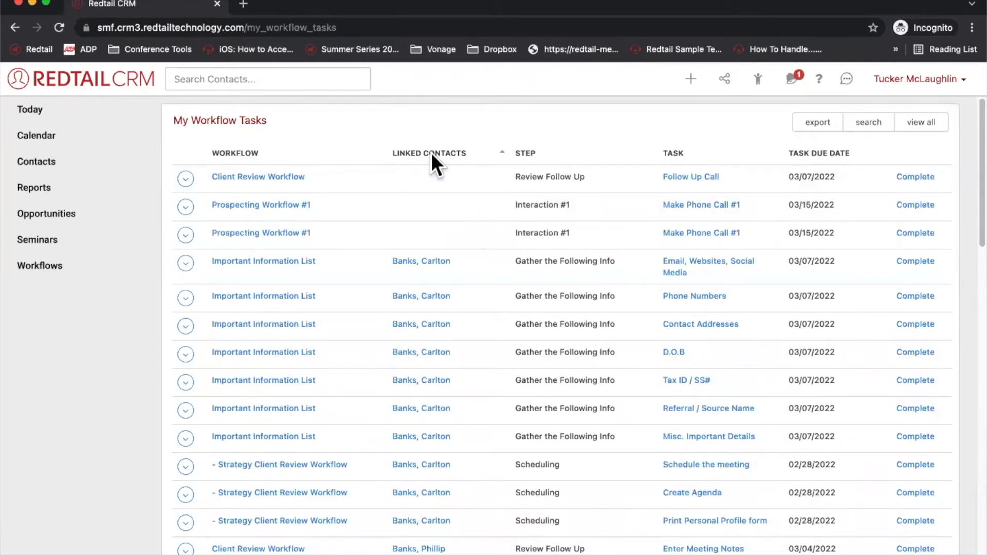
{"action": "scroll", "coordinate": [459, 217], "scroll_direction": "down", "scroll_amount": 5}
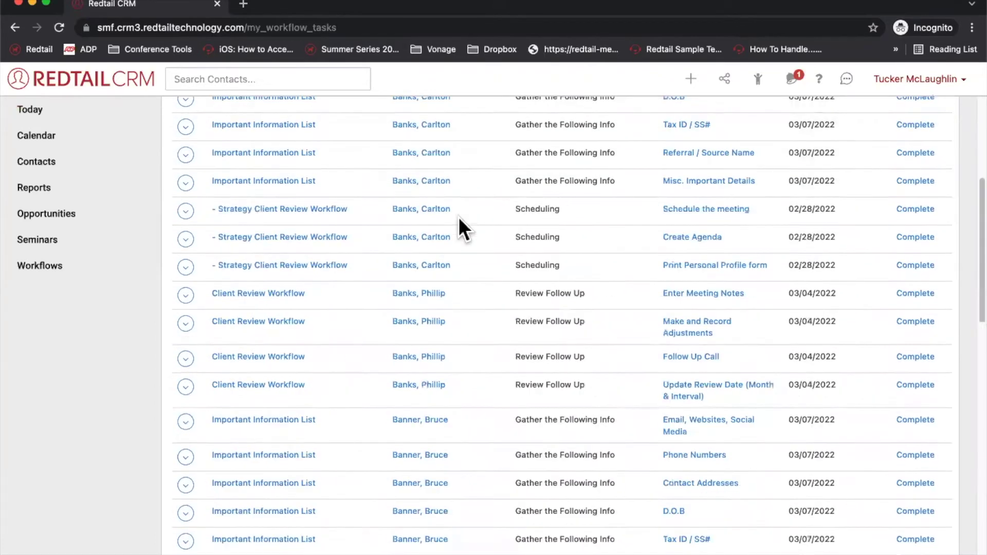
{"action": "scroll", "coordinate": [459, 217], "scroll_direction": "down", "scroll_amount": 18}
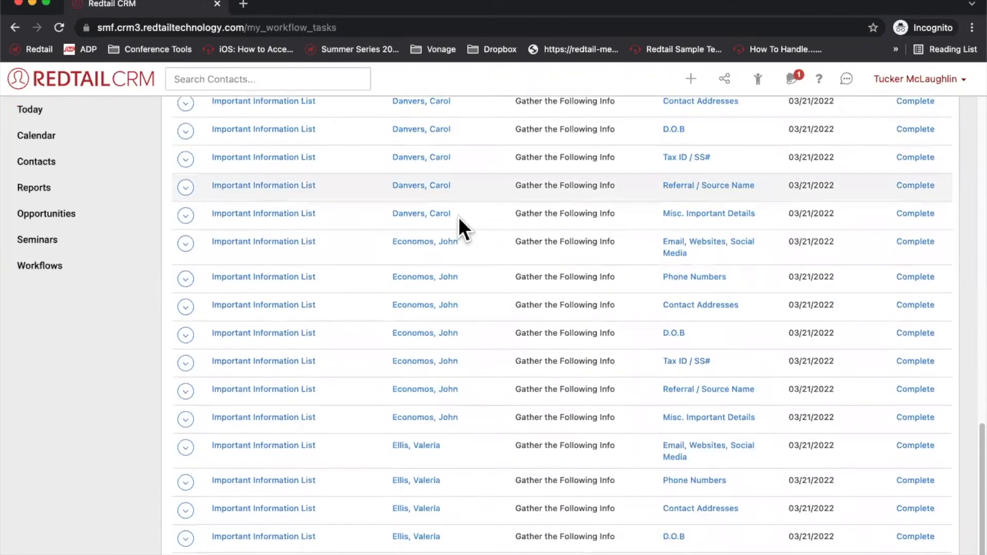
{"action": "scroll", "coordinate": [459, 217], "scroll_direction": "down", "scroll_amount": 2}
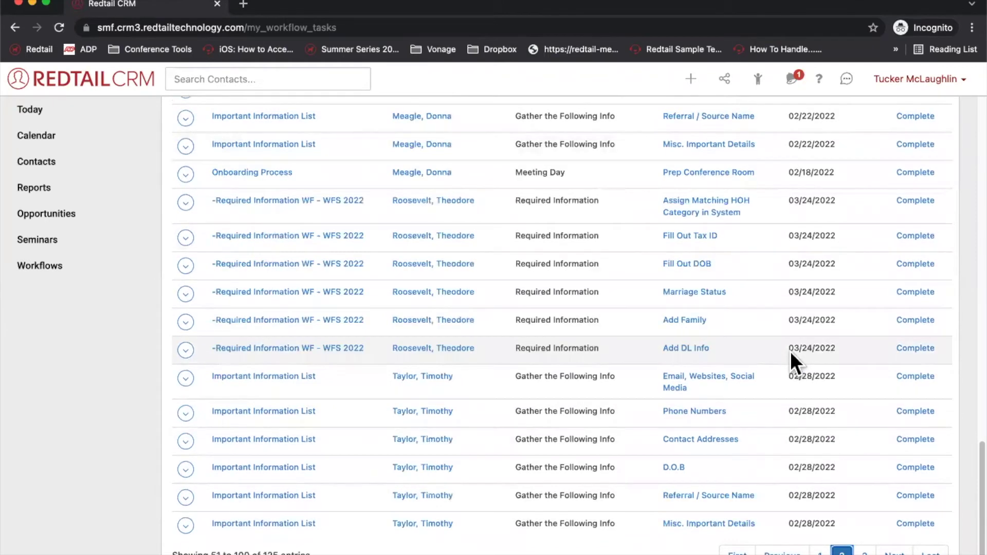
Reopen Theodore Roosevelt's record from the recent contacts and complete the Fill Out DOB task among his open workflow tasks.
{"action": "left_click", "coordinate": [758, 80]}
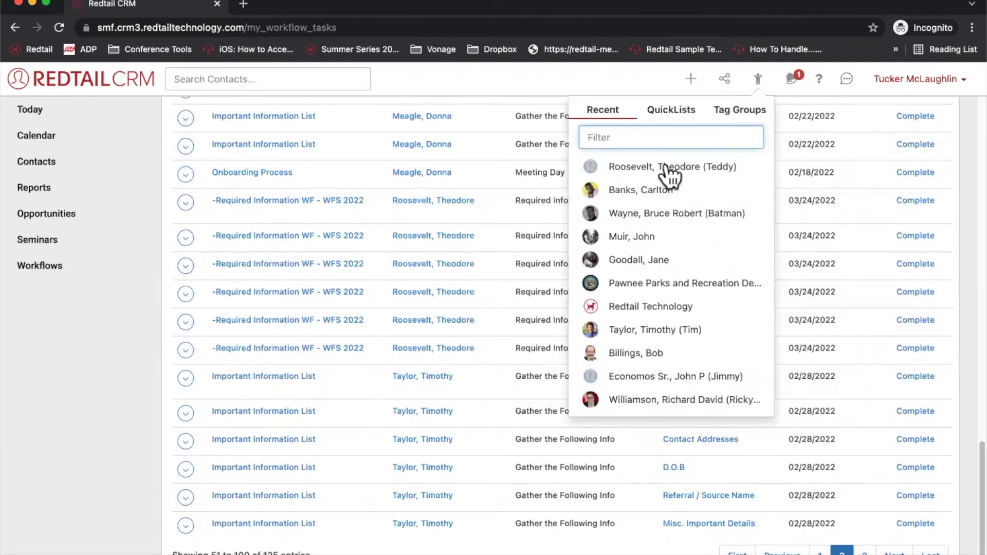
{"action": "left_click", "coordinate": [664, 170]}
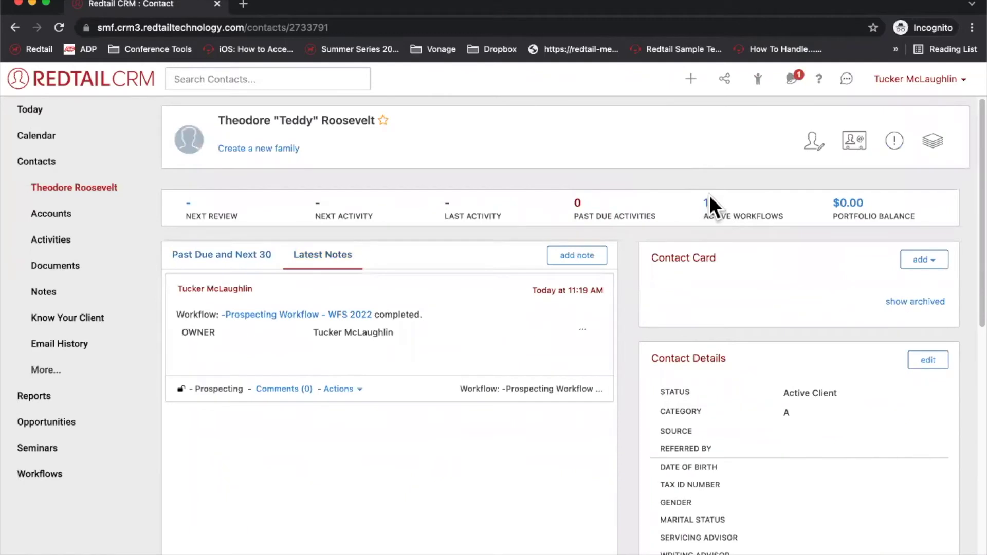
{"action": "scroll", "coordinate": [624, 279], "scroll_direction": "down", "scroll_amount": 10}
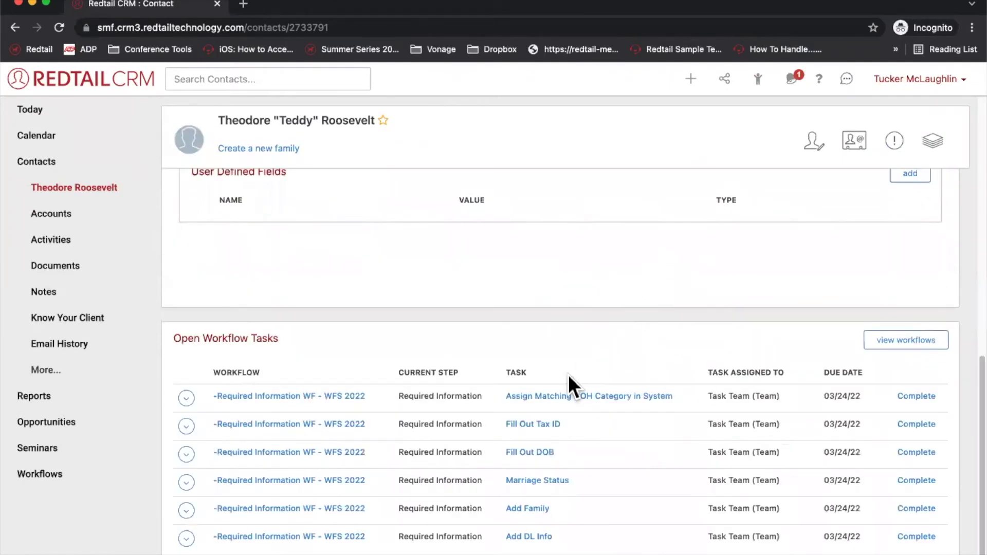
{"action": "left_click", "coordinate": [910, 453]}
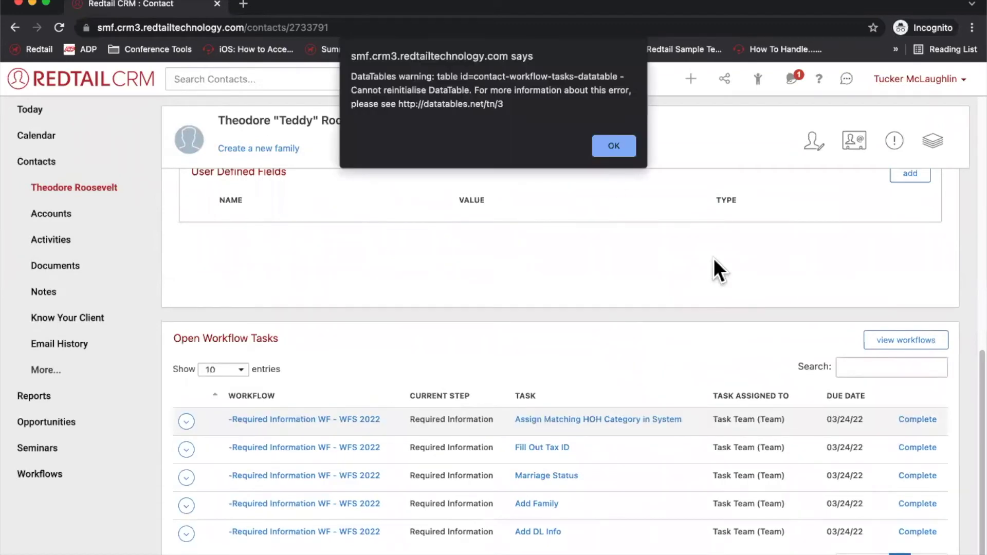
{"action": "left_click", "coordinate": [613, 147]}
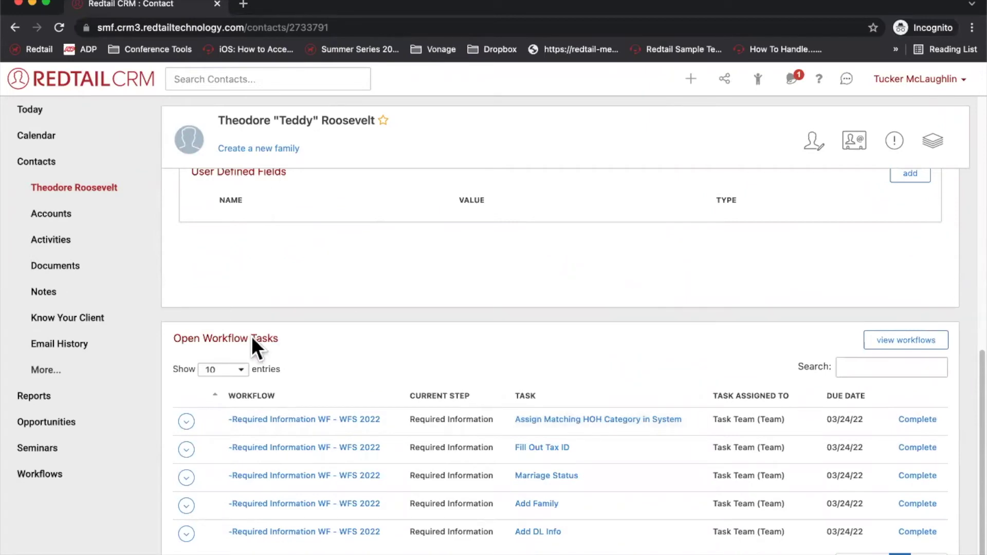
Find Theodore Roosevelt's "-Required Information WF - WFS 2022" workflow among all active workflows and open it.
{"action": "left_click", "coordinate": [70, 473]}
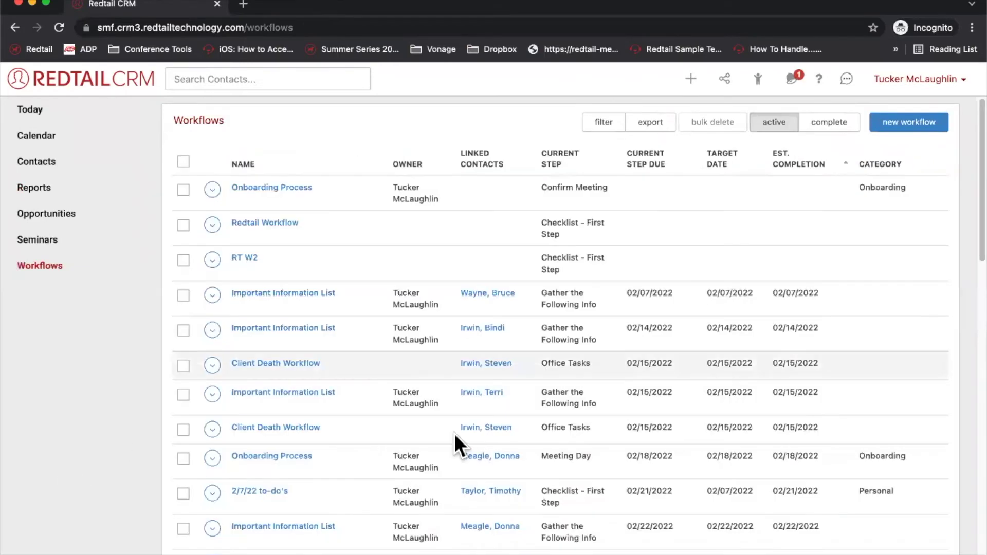
{"action": "scroll", "coordinate": [539, 341], "scroll_direction": "down", "scroll_amount": 5}
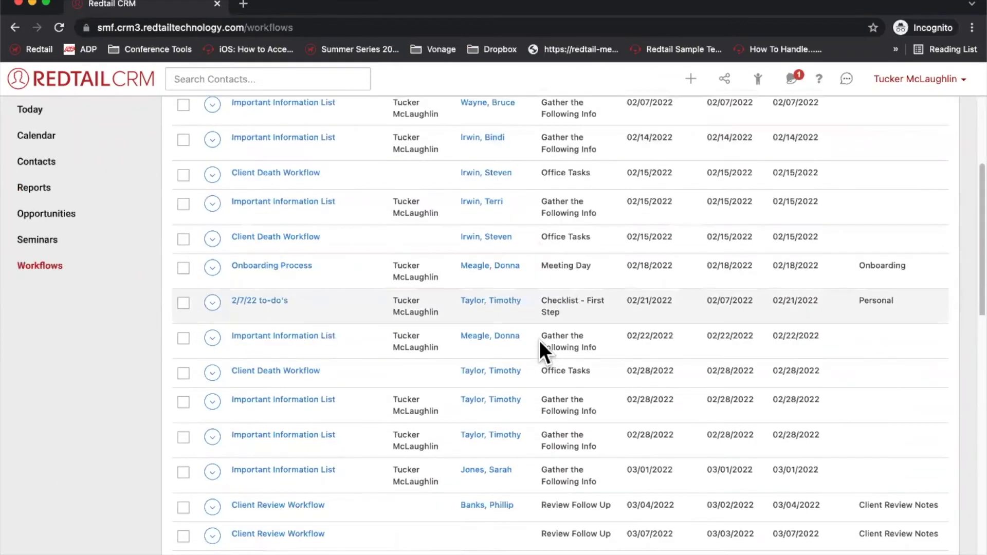
{"action": "scroll", "coordinate": [539, 341], "scroll_direction": "down", "scroll_amount": 10}
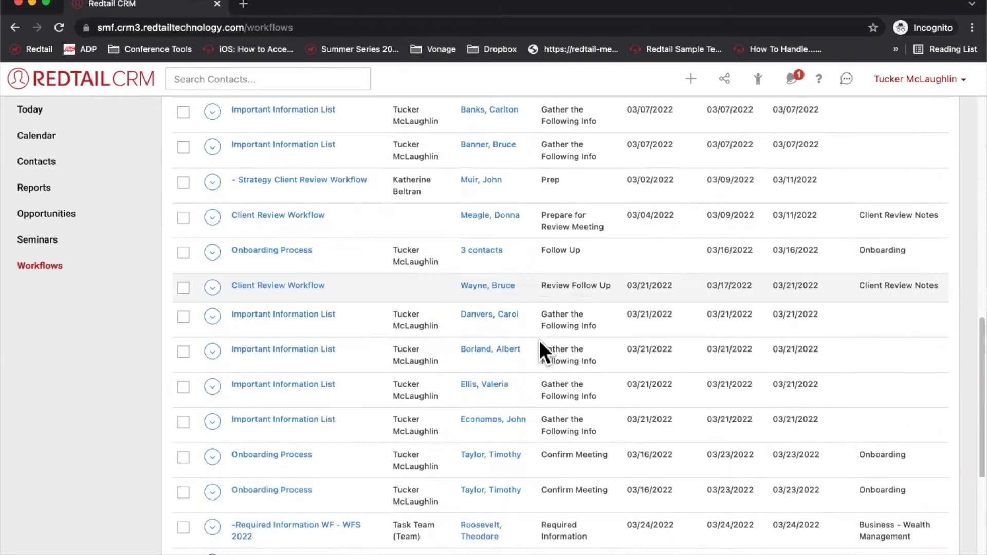
{"action": "scroll", "coordinate": [539, 340], "scroll_direction": "down", "scroll_amount": 7}
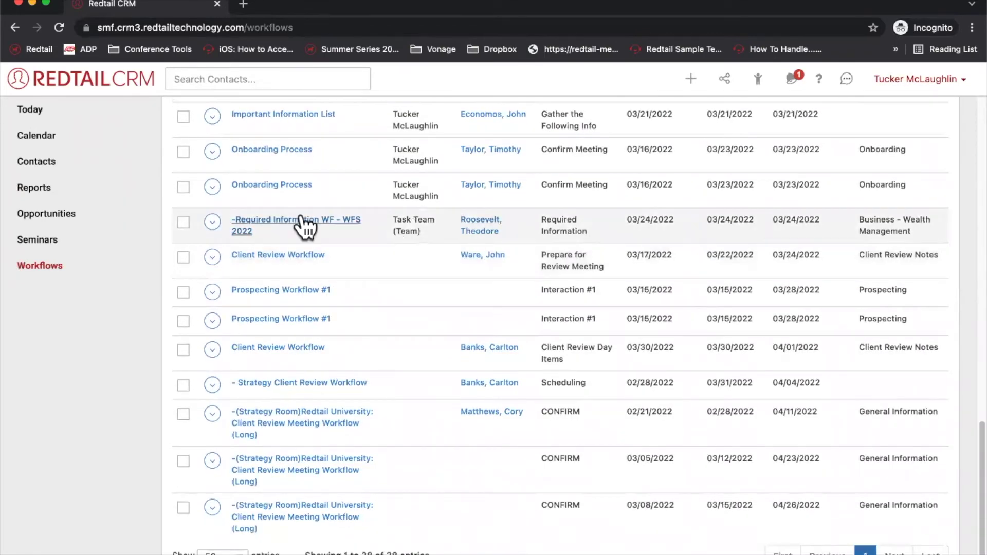
{"action": "left_click", "coordinate": [305, 228]}
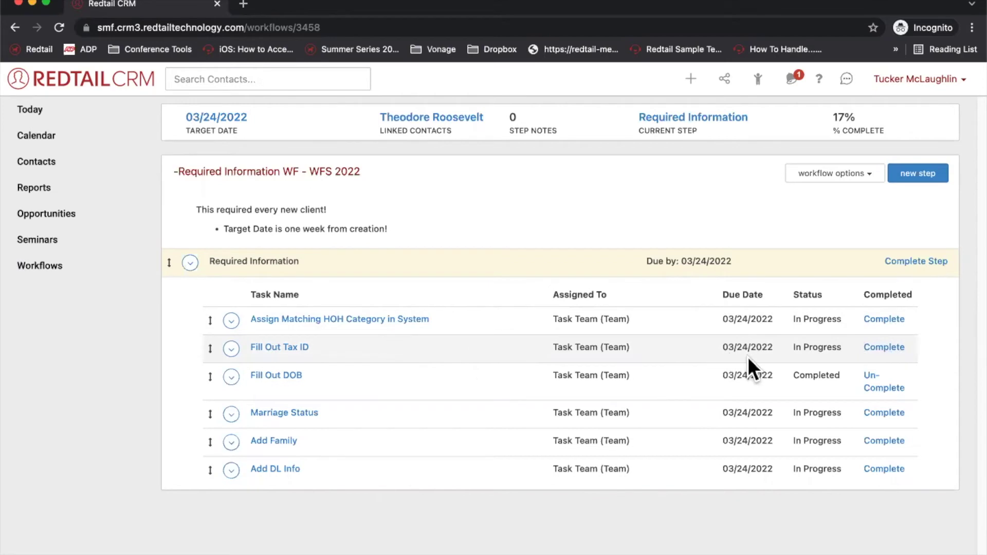
Complete the Fill Out Tax ID task and add a new task to the Required Information step.
{"action": "left_click", "coordinate": [884, 348]}
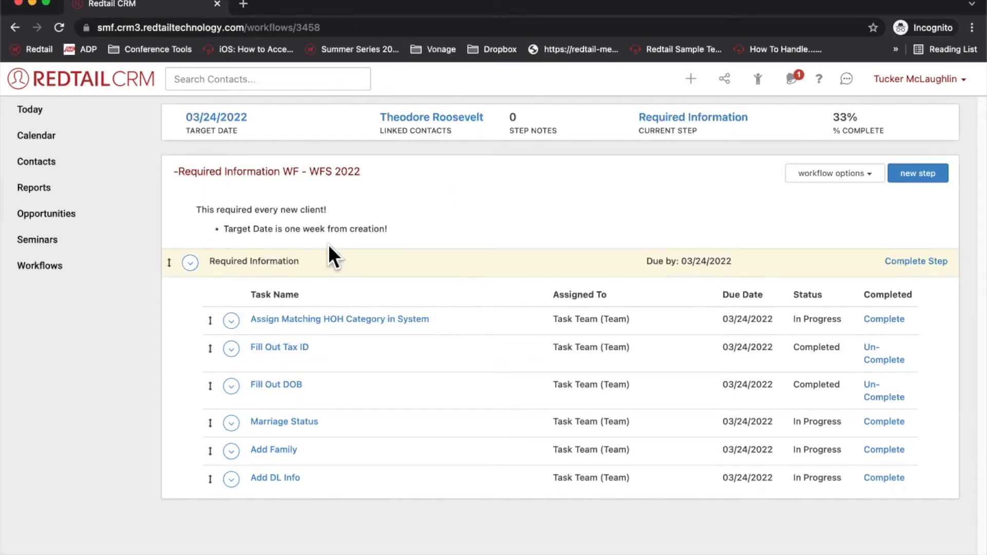
{"action": "left_click", "coordinate": [190, 263]}
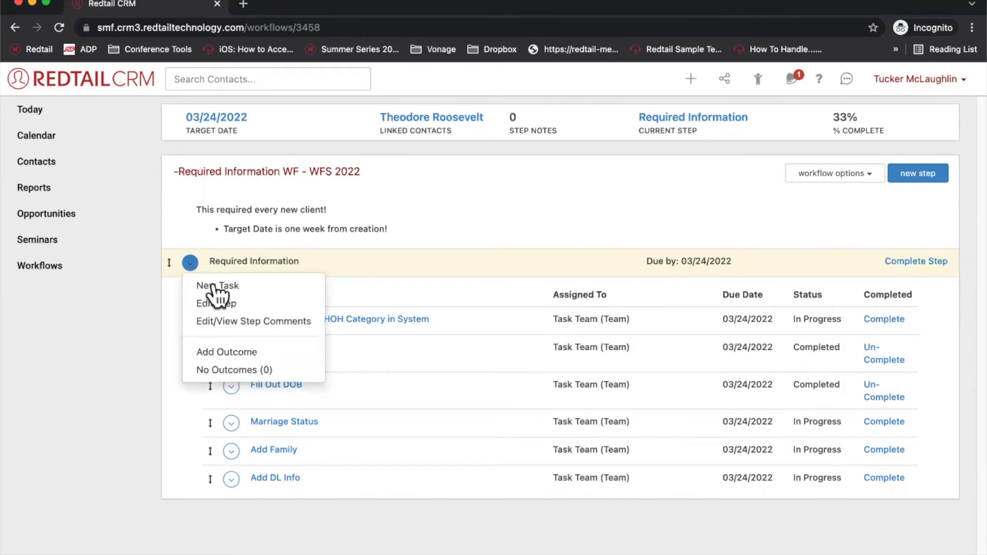
{"action": "left_click", "coordinate": [212, 285]}
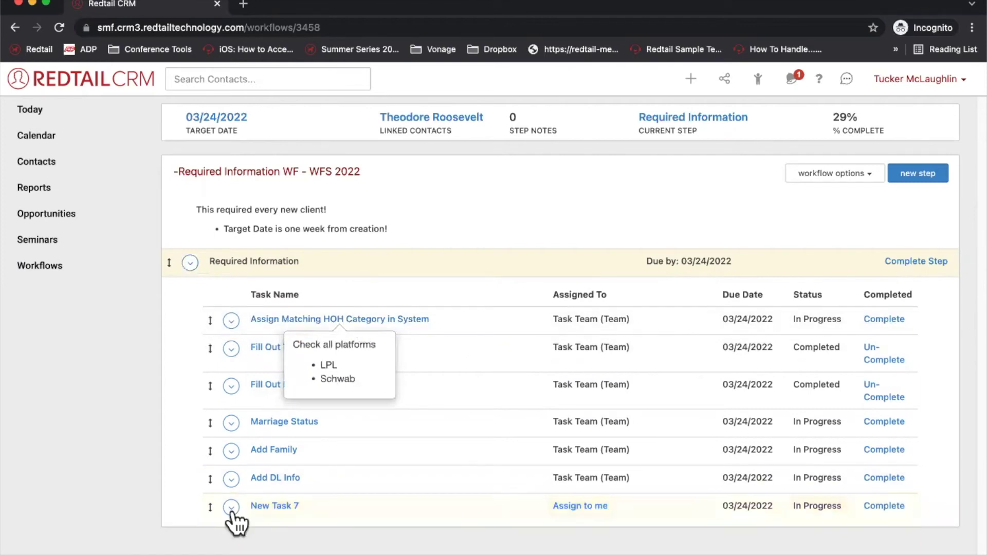
Edit the newly added task and name it "Verify Status and Category has been updated".
{"action": "left_click", "coordinate": [232, 507]}
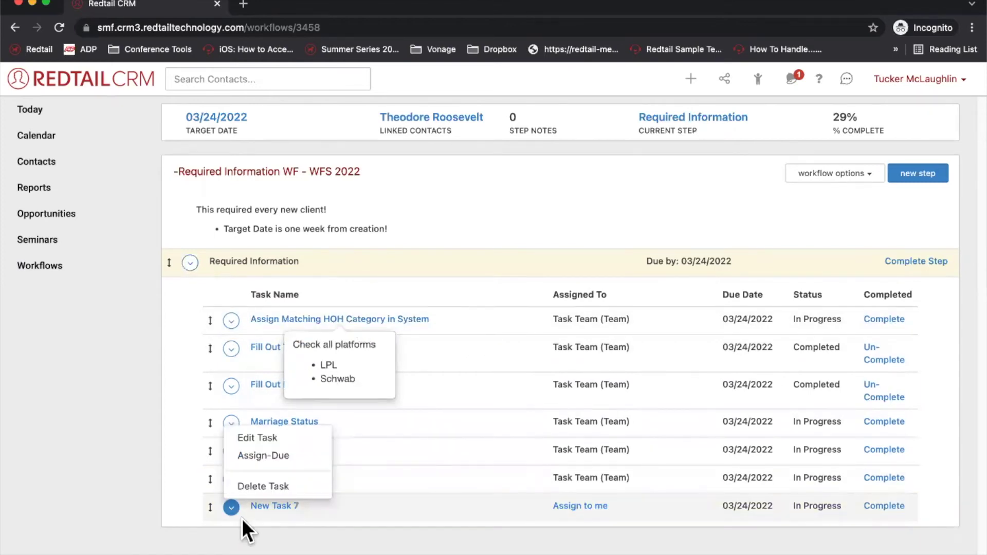
{"action": "left_click", "coordinate": [272, 438]}
{"action": "key", "text": "super+a"}
{"action": "type", "text": "Verify"}
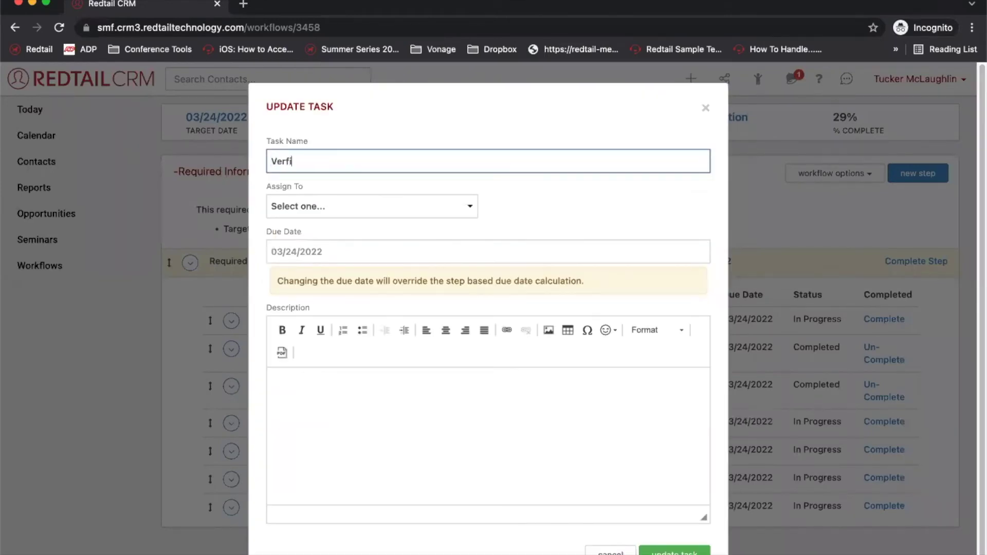
{"action": "type", "text": " STatus"}
{"action": "key", "text": "BackSpace"}
{"action": "key", "text": "BackSpace"}
{"action": "key", "text": "BackSpace"}
{"action": "key", "text": "BackSpace"}
{"action": "key", "text": "BackSpace"}
{"action": "type", "text": "tt"}
{"action": "key", "text": "BackSpace"}
{"action": "key", "text": "BackSpace"}
{"action": "type", "text": "tatus and C"}
{"action": "type", "text": "atego"}
{"action": "type", "text": "ry has been upda"}
{"action": "type", "text": "te"}
{"action": "key", "text": "BackSpace"}
{"action": "key", "text": "BackSpace"}
{"action": "key", "text": "BackSpace"}
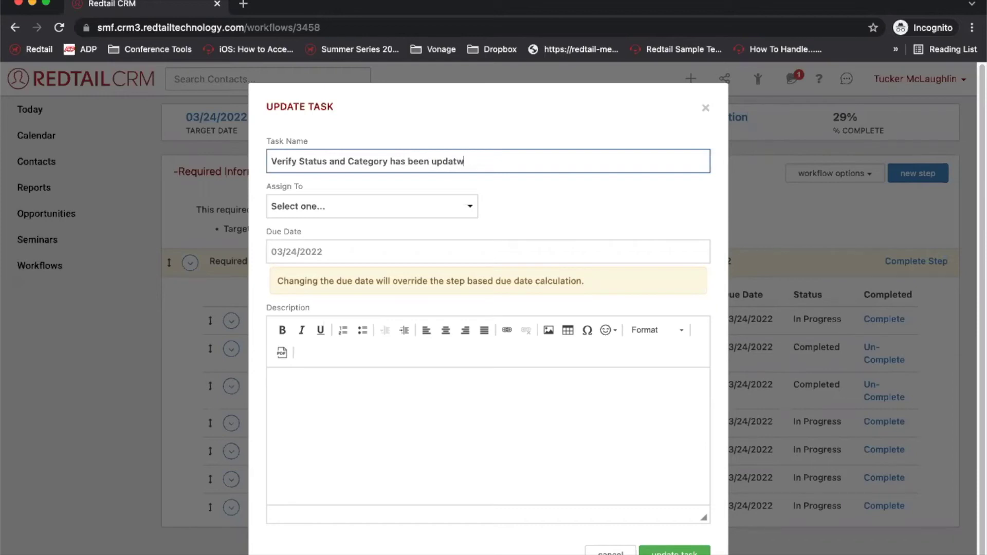
{"action": "type", "text": "ed"}
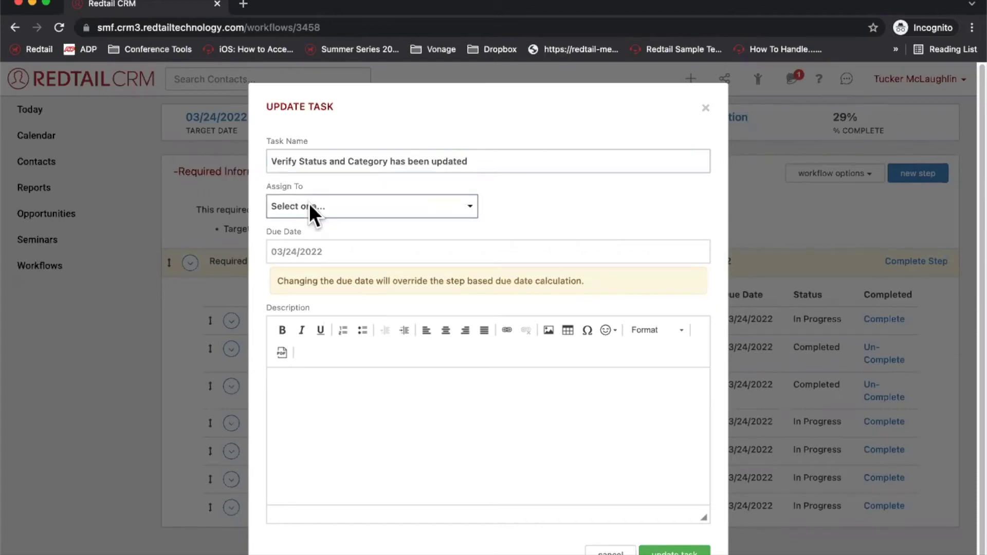
Set the task's assignee type to User, save the task, and assign it to the signed-in user.
{"action": "left_click", "coordinate": [309, 202]}
{"action": "left_click", "coordinate": [301, 222]}
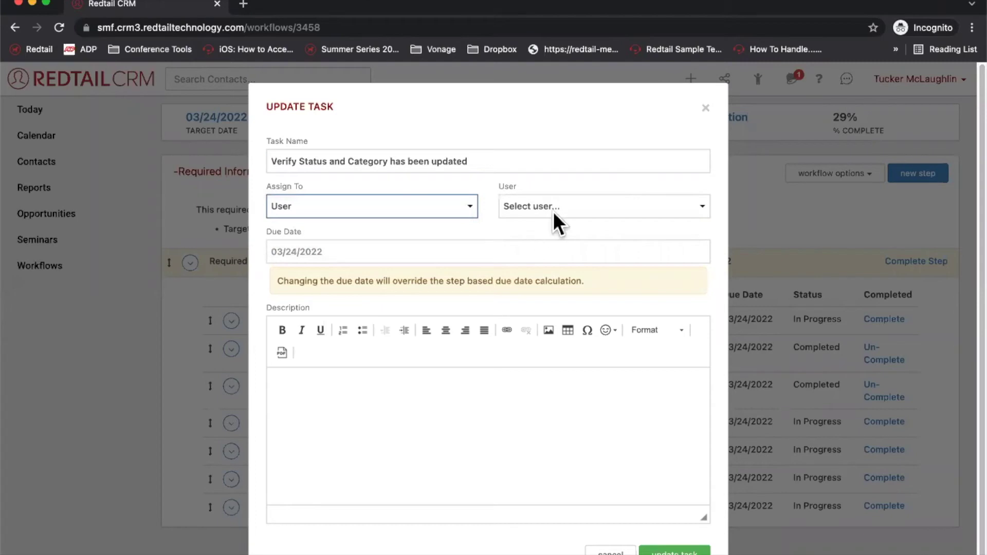
{"action": "left_click", "coordinate": [457, 199]}
{"action": "key", "text": "Up"}
{"action": "key", "text": "Return"}
{"action": "scroll", "coordinate": [628, 530], "scroll_direction": "down", "scroll_amount": 3}
{"action": "left_click", "coordinate": [674, 485]}
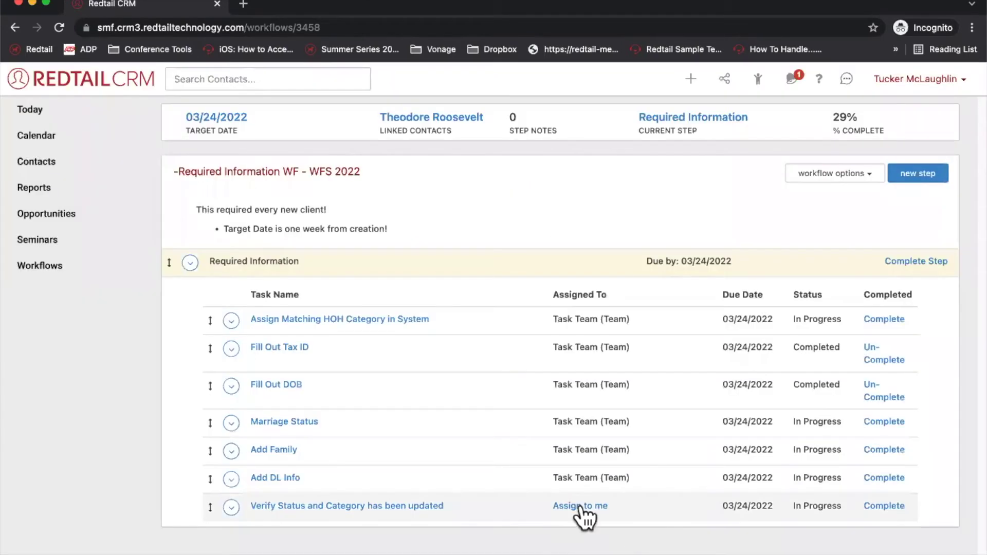
{"action": "left_click", "coordinate": [232, 507]}
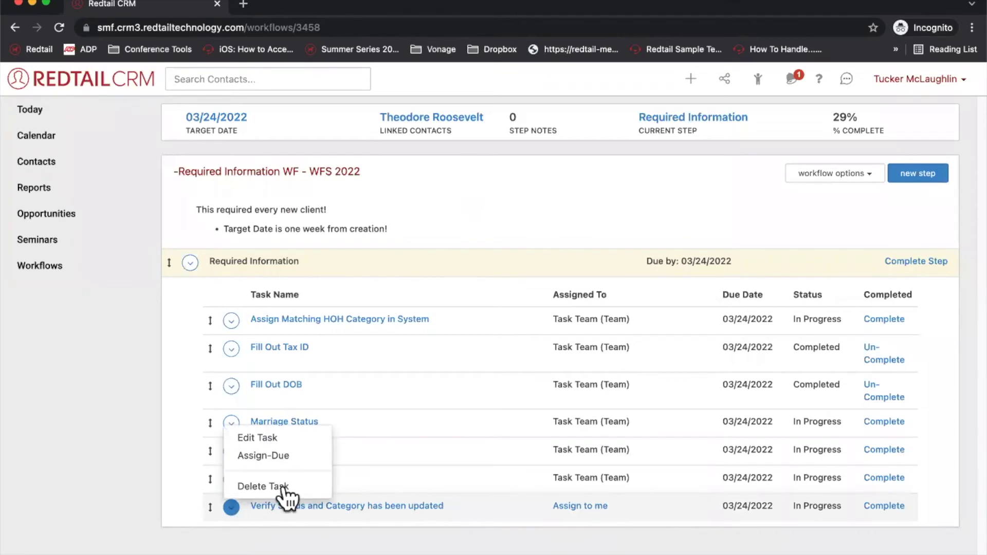
{"action": "left_click", "coordinate": [570, 506]}
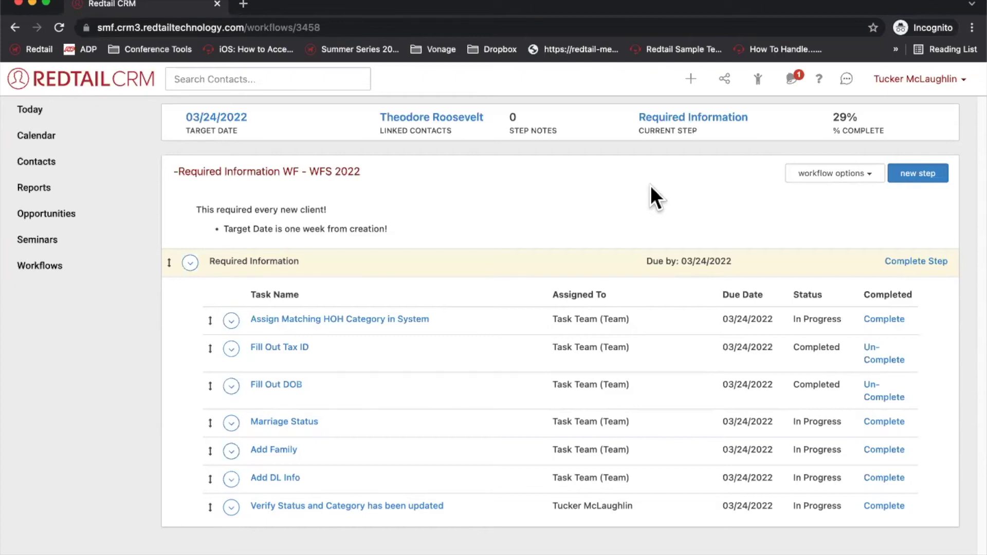
Open Jane Goodall's record from the recent contacts and go to her contact workflows.
{"action": "left_click", "coordinate": [759, 81]}
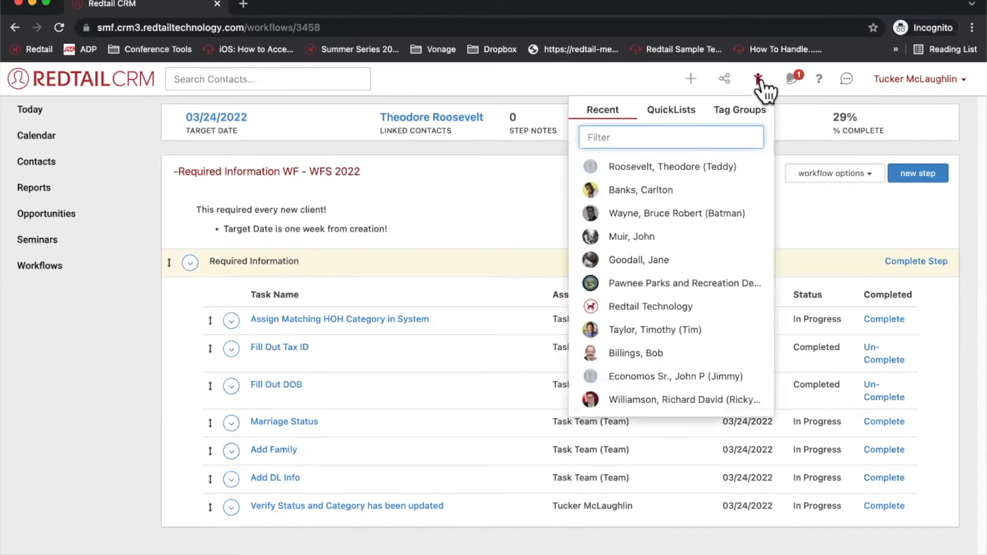
{"action": "left_click", "coordinate": [652, 261]}
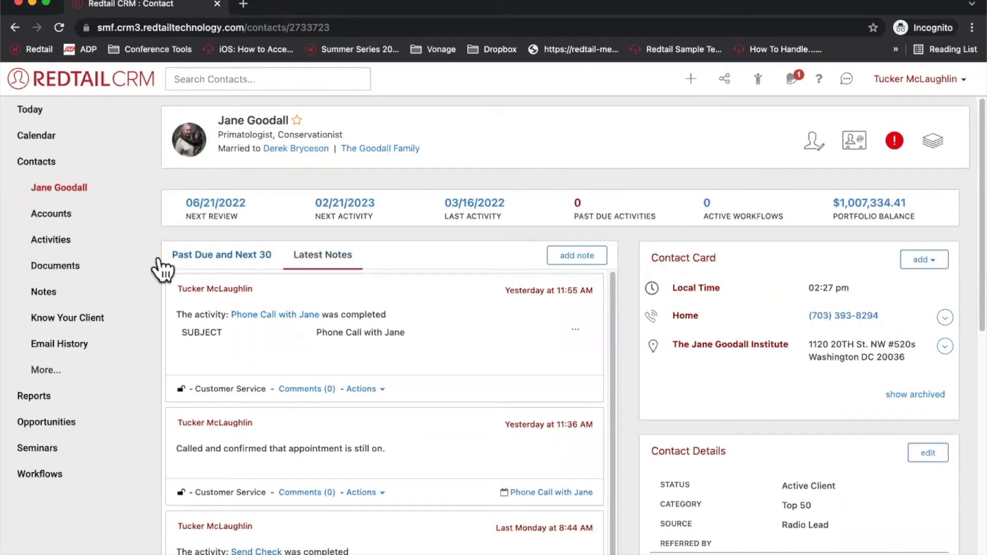
{"action": "left_click", "coordinate": [46, 370]}
{"action": "scroll", "coordinate": [62, 430], "scroll_direction": "down", "scroll_amount": 3}
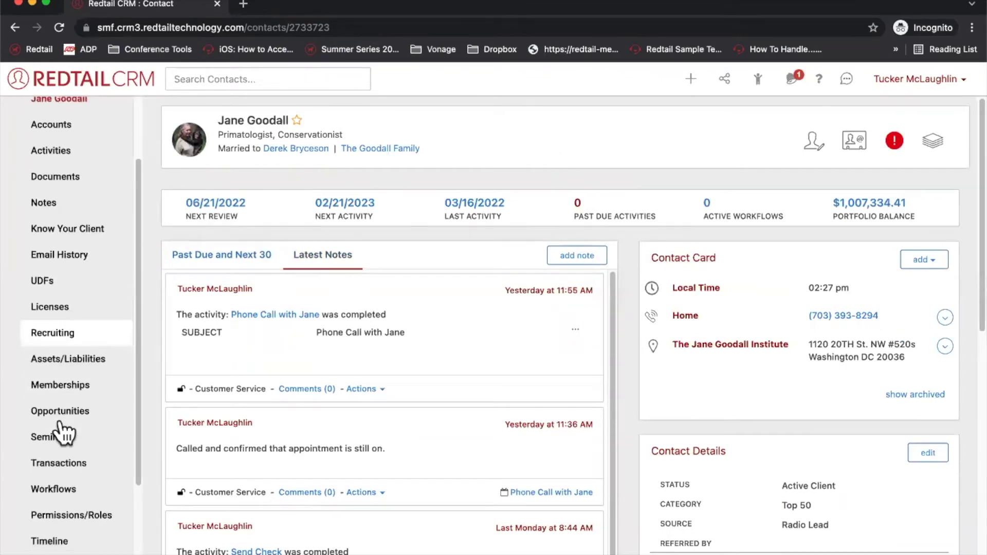
{"action": "left_click", "coordinate": [55, 491]}
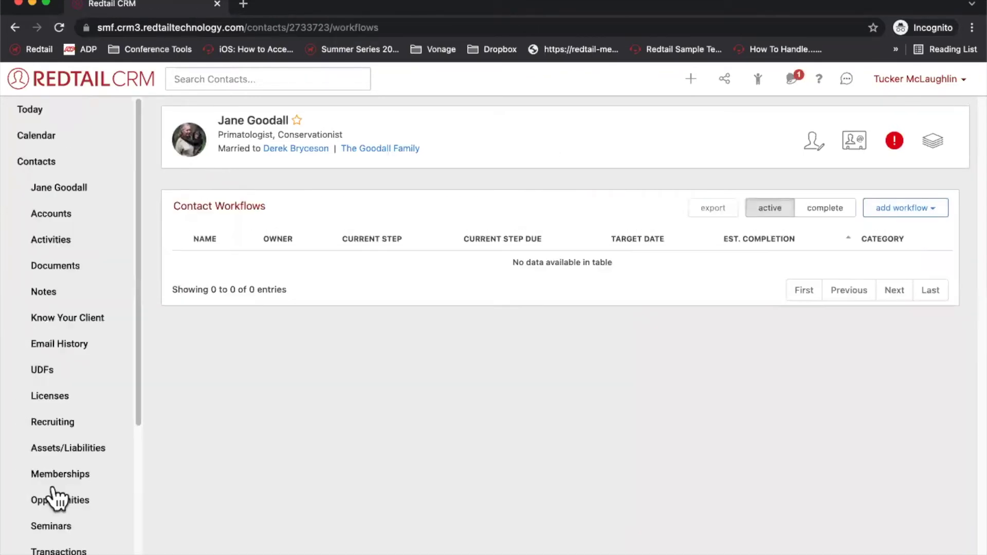
Start a new workflow for Jane Goodall from the template "-Client Review Process - WF 2022" with target date 04/06/2022.
{"action": "left_click", "coordinate": [928, 211]}
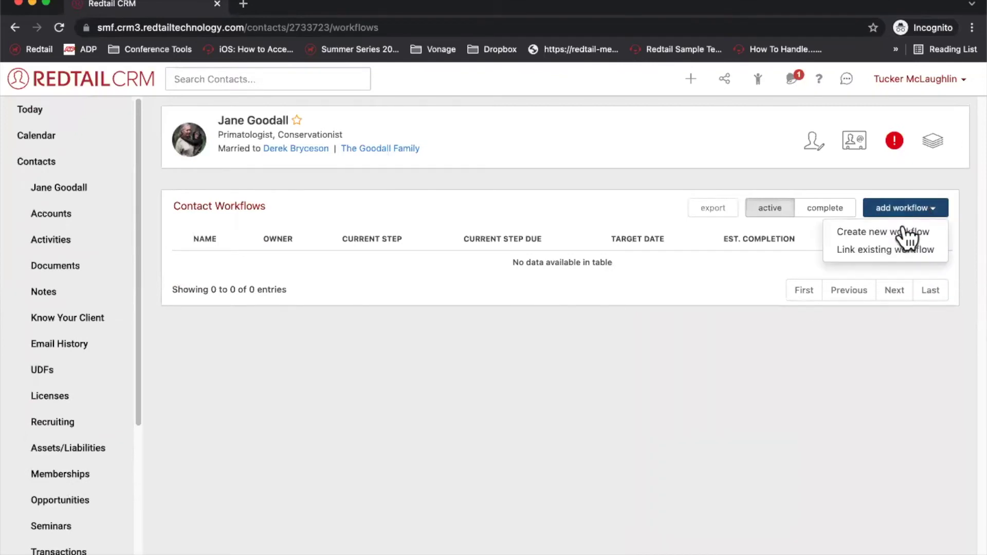
{"action": "left_click", "coordinate": [900, 229]}
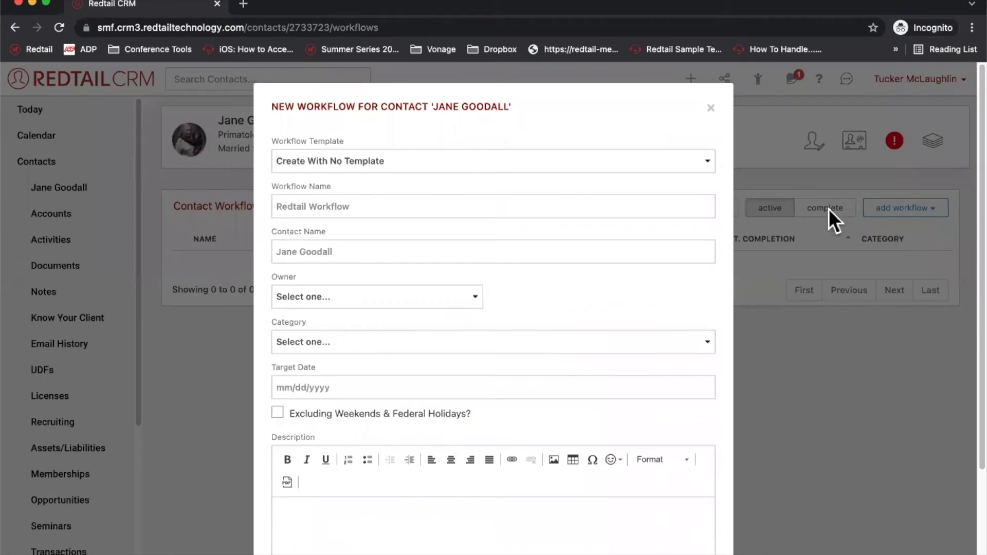
{"action": "left_click", "coordinate": [477, 162]}
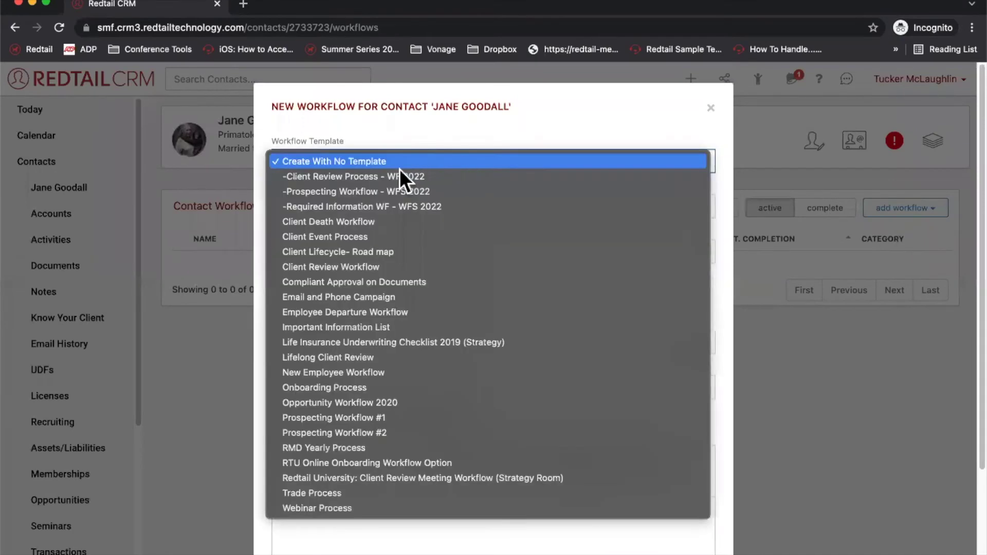
{"action": "left_click", "coordinate": [385, 176]}
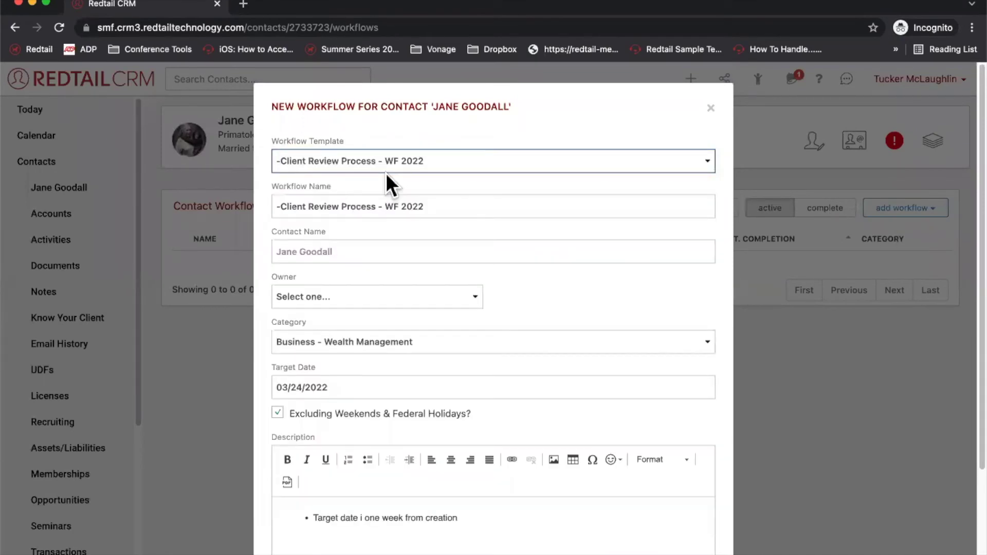
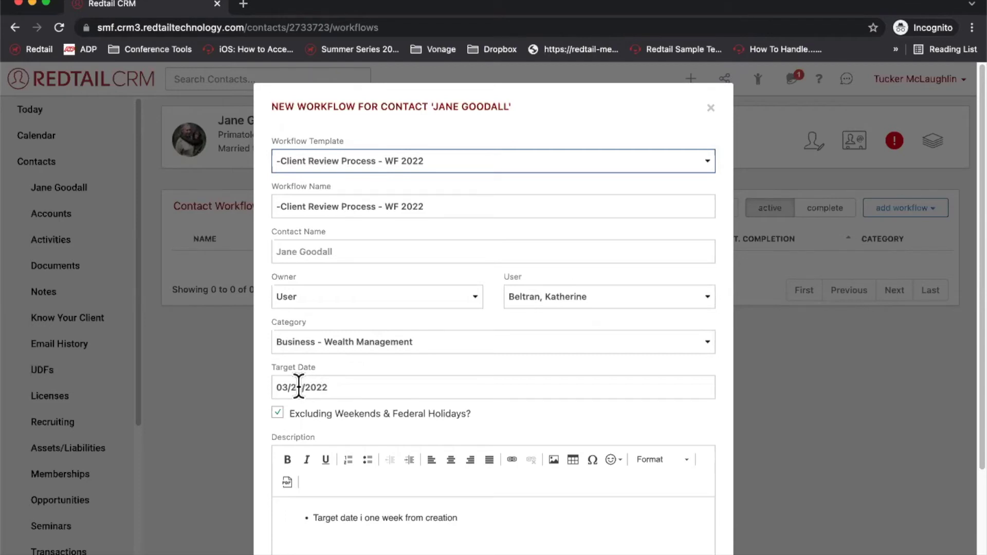
{"action": "left_click", "coordinate": [299, 386]}
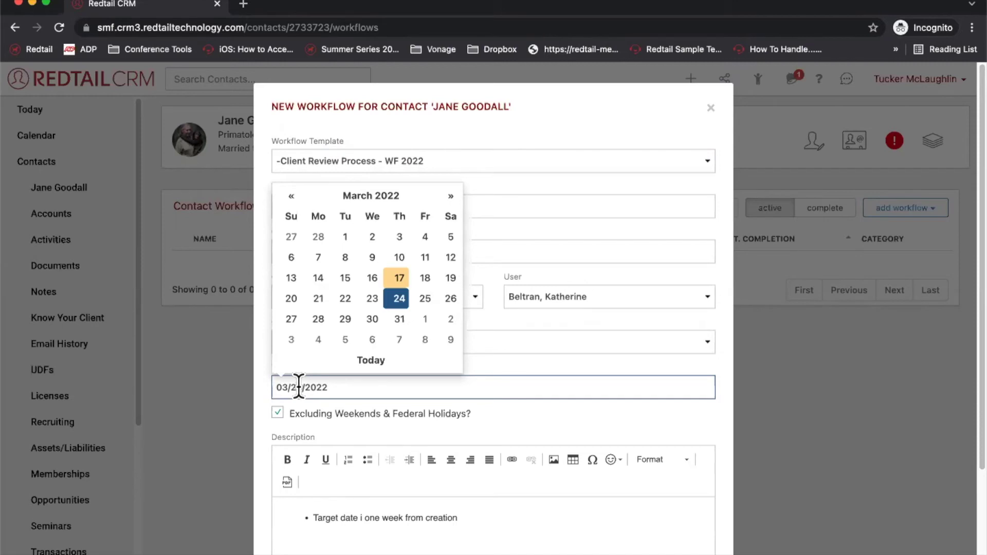
{"action": "left_click", "coordinate": [374, 339]}
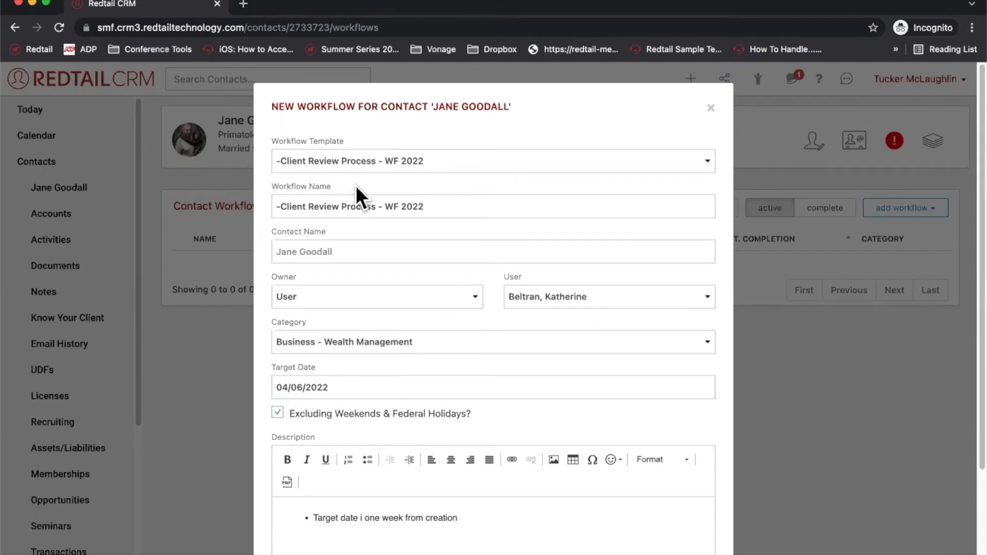
Set the new workflow's category to Client Review Notes and create the workflow.
{"action": "scroll", "coordinate": [663, 367], "scroll_direction": "down", "scroll_amount": 5}
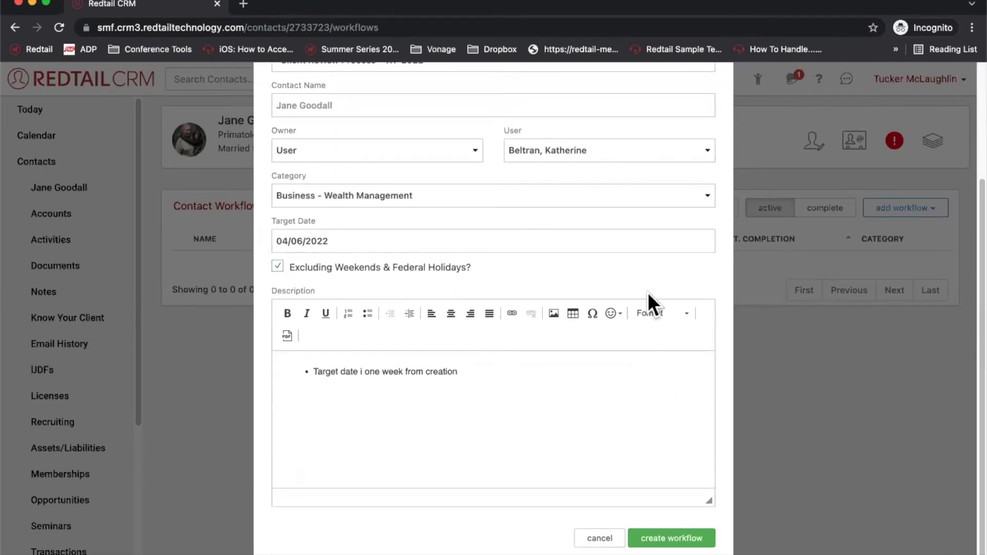
{"action": "scroll", "coordinate": [648, 295], "scroll_direction": "up", "scroll_amount": 5}
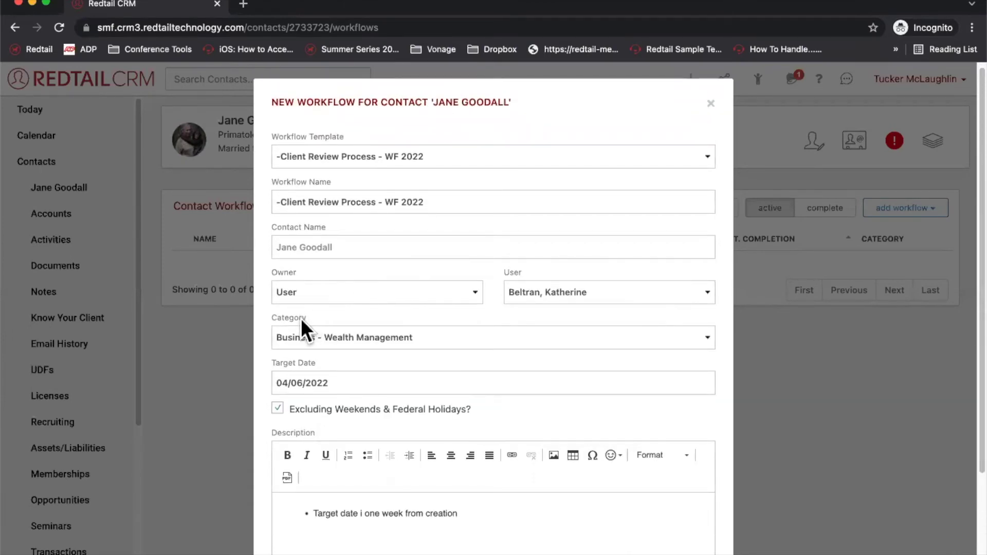
{"action": "left_click", "coordinate": [351, 338]}
{"action": "left_click", "coordinate": [340, 427]}
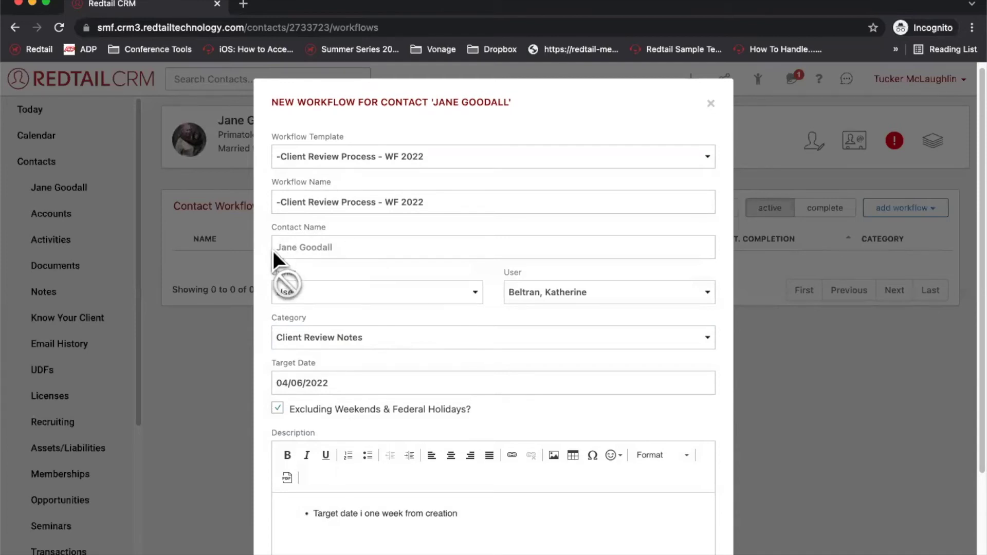
{"action": "scroll", "coordinate": [586, 366], "scroll_direction": "down", "scroll_amount": 3}
{"action": "scroll", "coordinate": [586, 366], "scroll_direction": "down", "scroll_amount": 2}
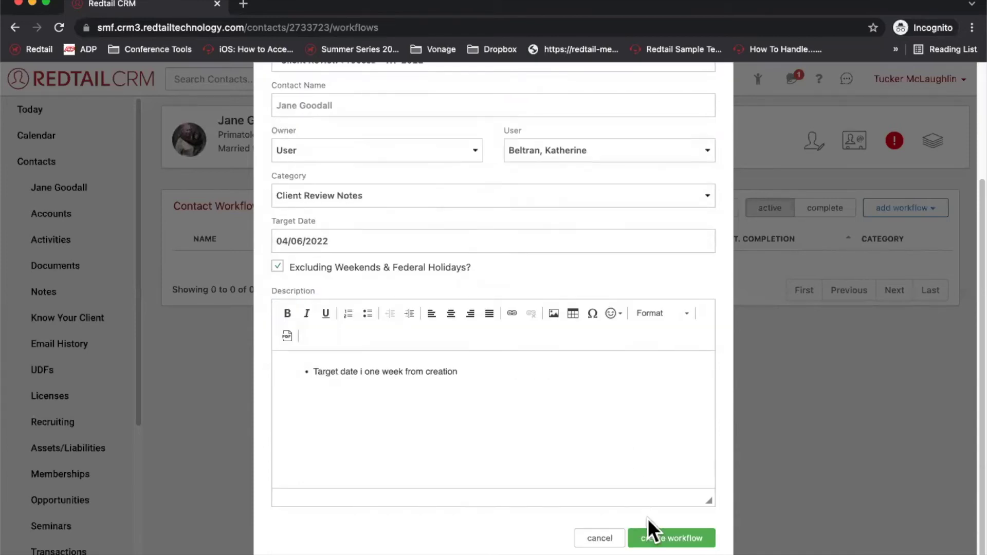
{"action": "left_click", "coordinate": [657, 540]}
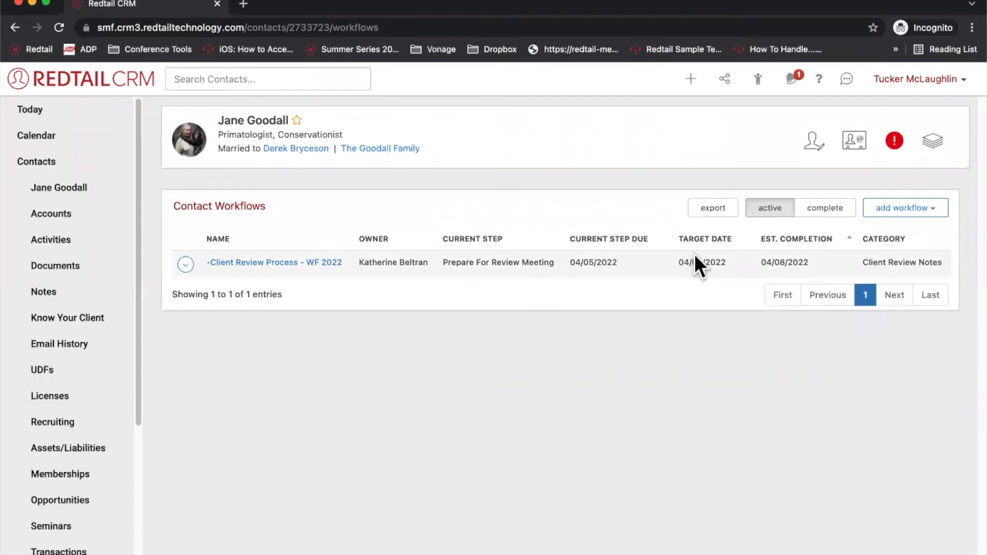
Open the "-Client Review Process - WF 2022" workflow and link Jane Goodall's spouse to it as an additional contact.
{"action": "left_click", "coordinate": [308, 264]}
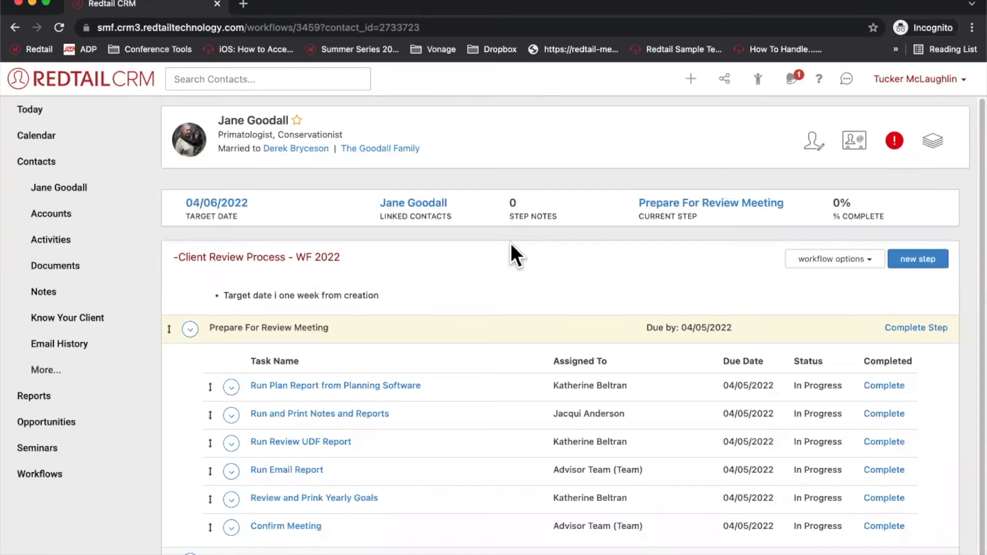
{"action": "scroll", "coordinate": [446, 311], "scroll_direction": "down", "scroll_amount": 1}
{"action": "left_click", "coordinate": [418, 213]}
{"action": "type", "text": "derek"}
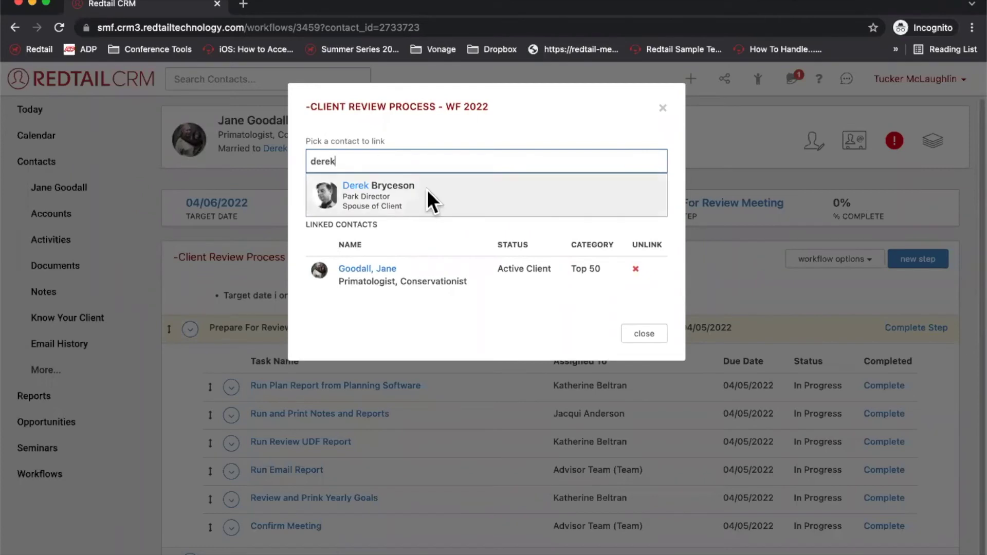
{"action": "left_click", "coordinate": [427, 189]}
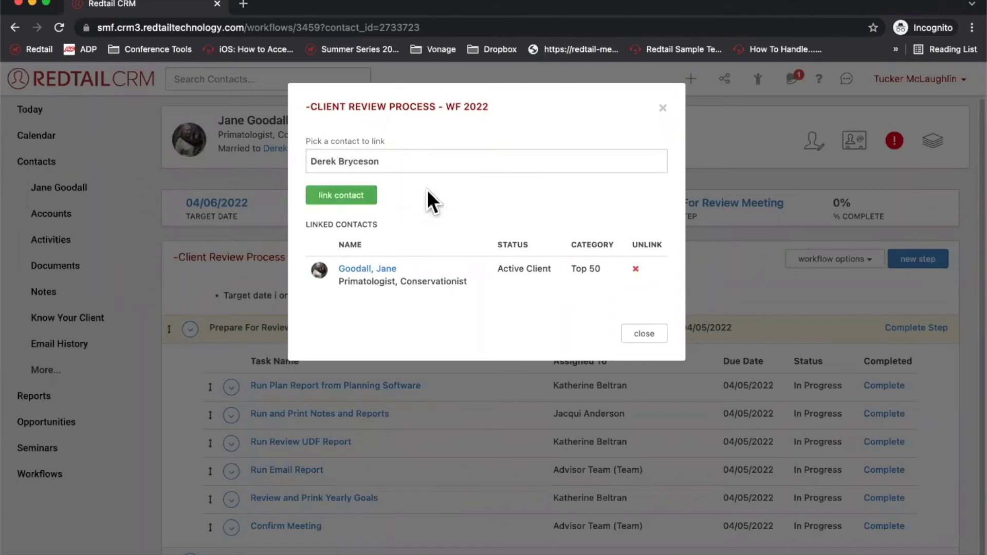
{"action": "left_click", "coordinate": [359, 195]}
{"action": "left_click", "coordinate": [637, 370]}
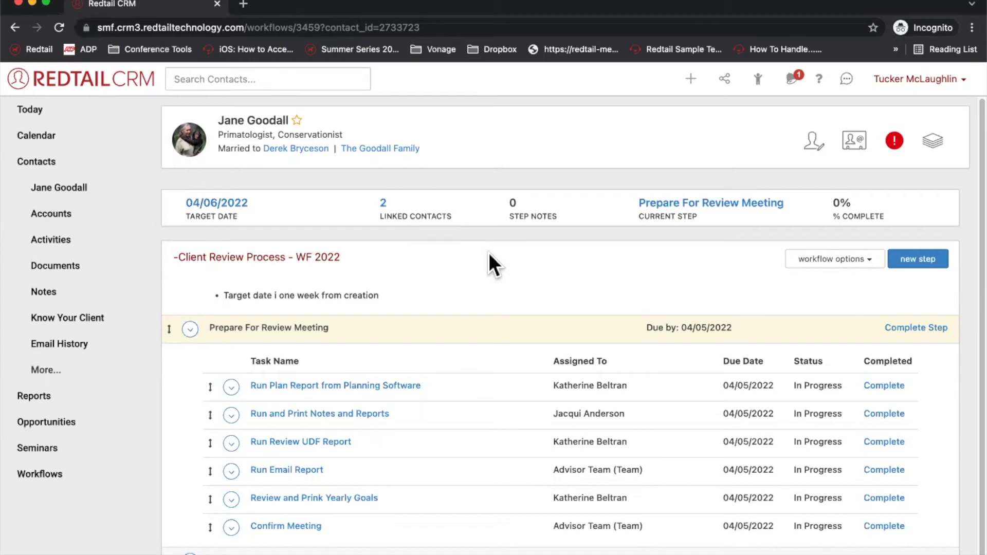
Reassign the Run and Print Notes and Reports task to the user who has the Run Review UDF Report task.
{"action": "scroll", "coordinate": [489, 254], "scroll_direction": "down", "scroll_amount": 1}
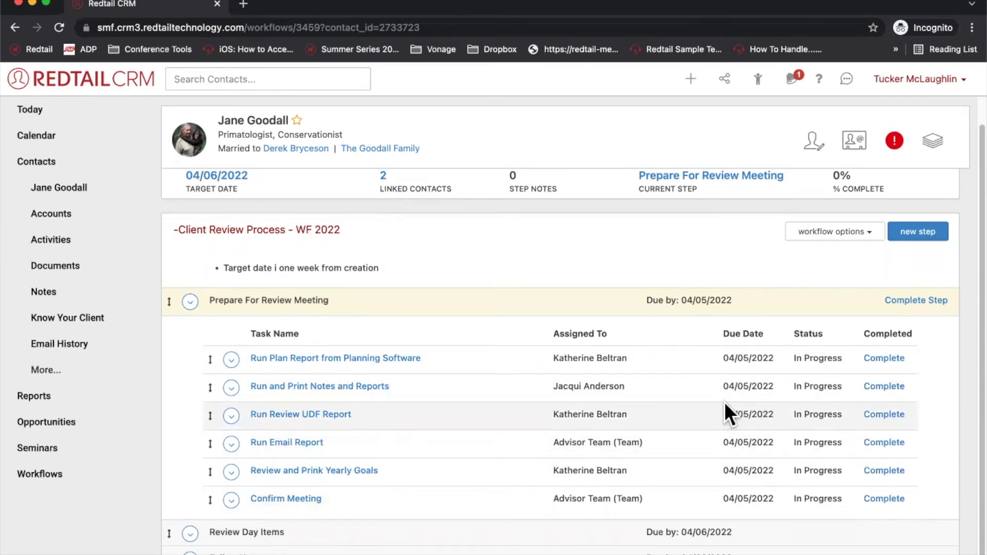
{"action": "left_click", "coordinate": [231, 387]}
{"action": "left_click", "coordinate": [253, 428]}
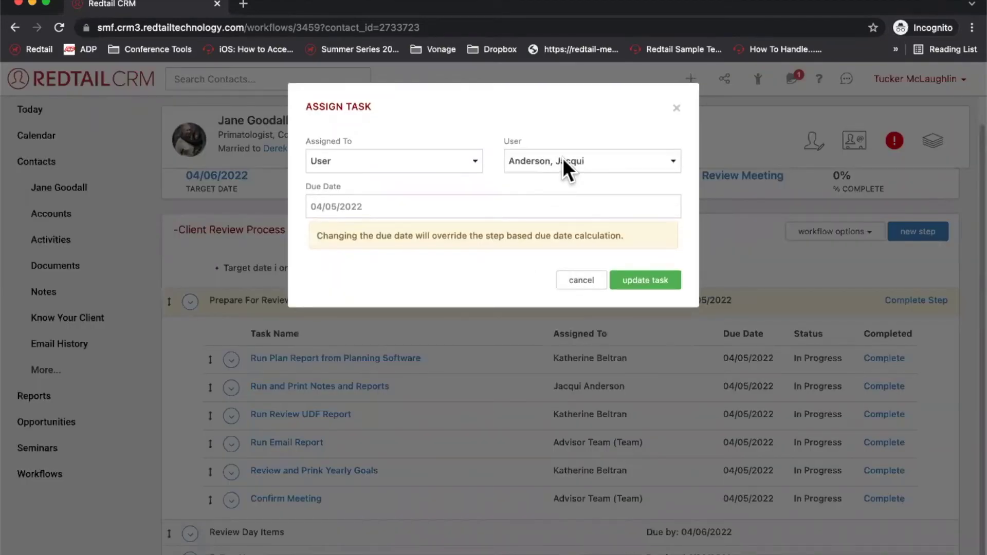
{"action": "left_click", "coordinate": [563, 158]}
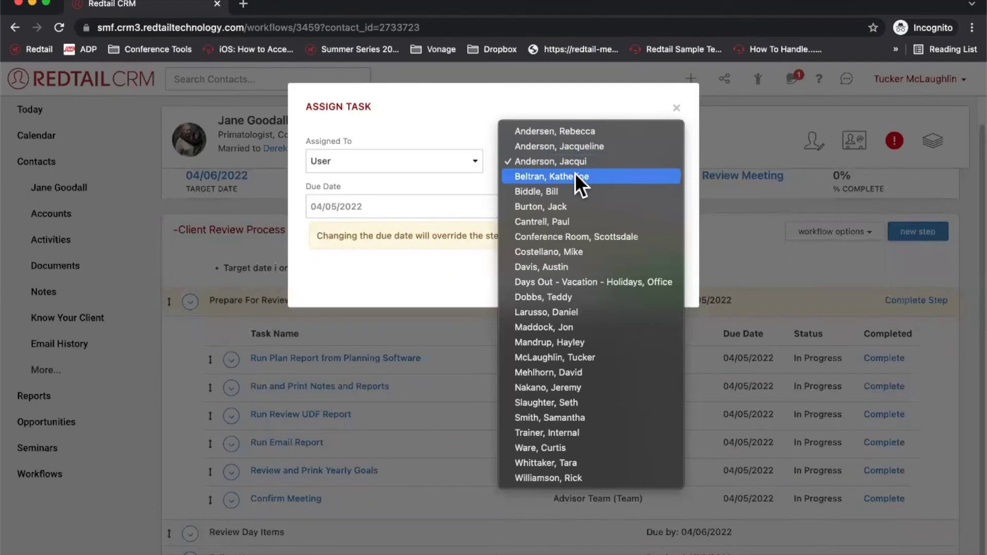
{"action": "left_click", "coordinate": [575, 176]}
{"action": "left_click", "coordinate": [638, 284]}
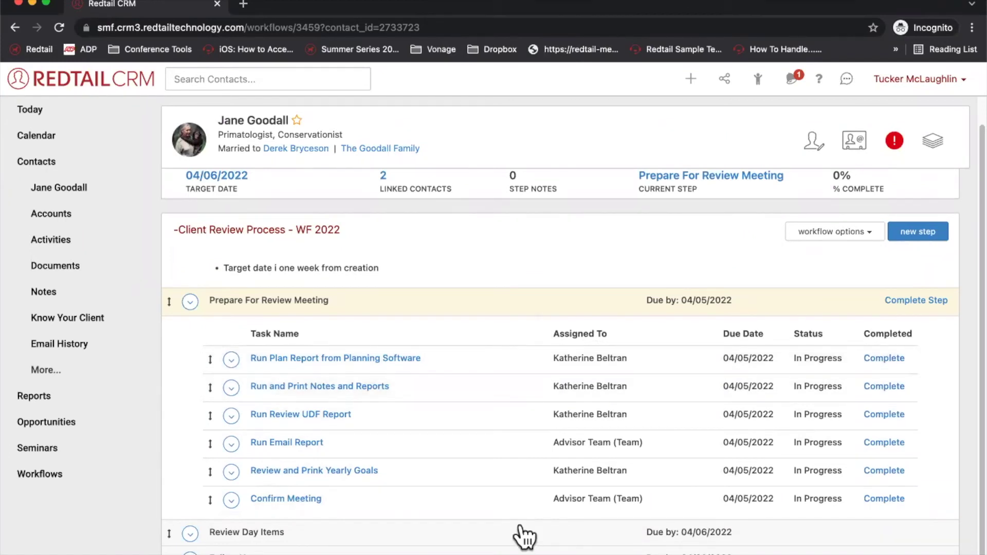
Examine the available completion outcomes and the step options of the Prepare For Review Meeting step.
{"action": "left_click", "coordinate": [912, 301]}
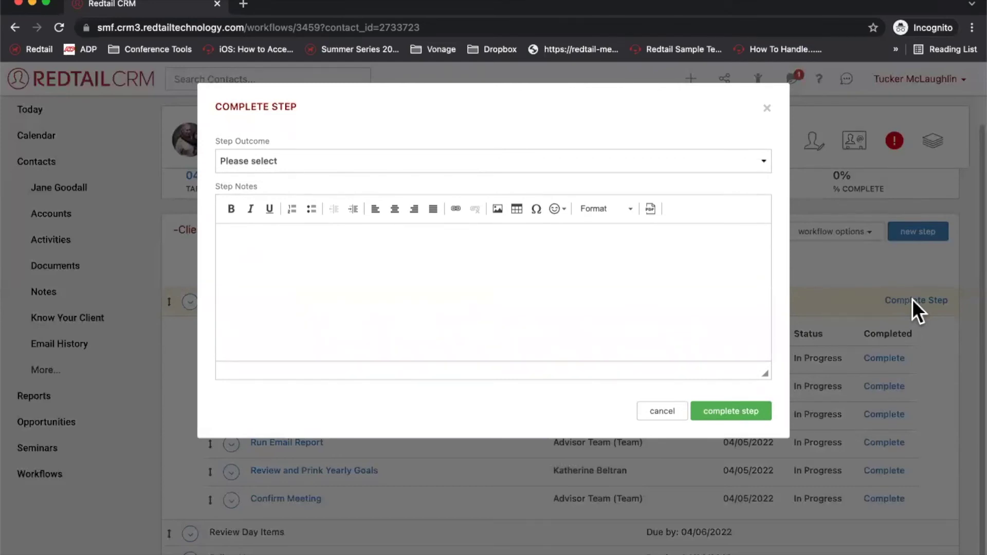
{"action": "left_click", "coordinate": [769, 108]}
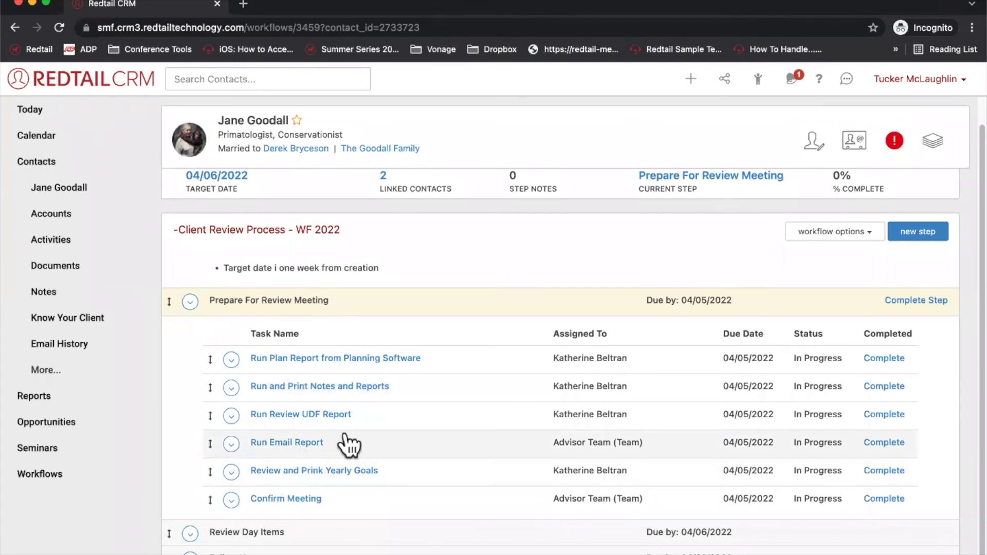
{"action": "left_click", "coordinate": [916, 300]}
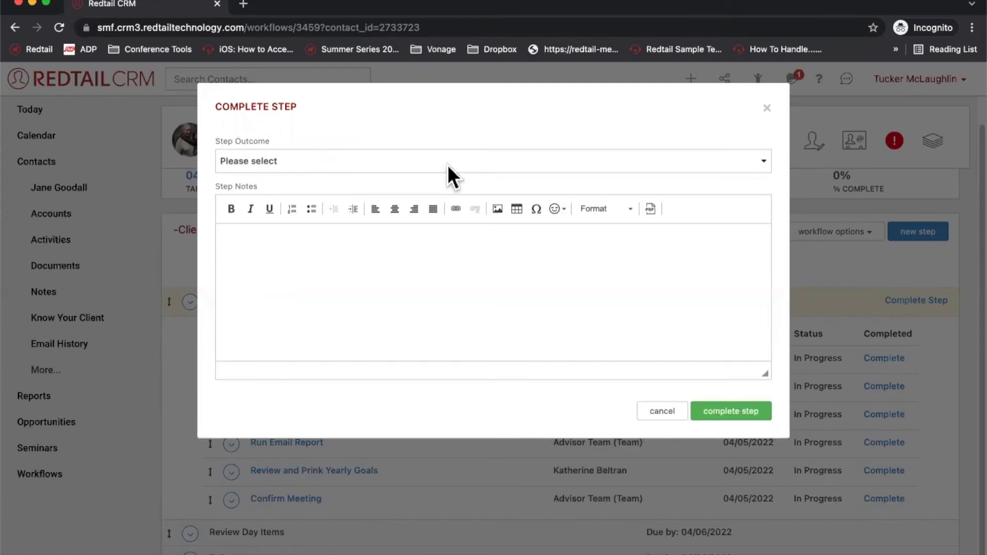
{"action": "left_click", "coordinate": [445, 162]}
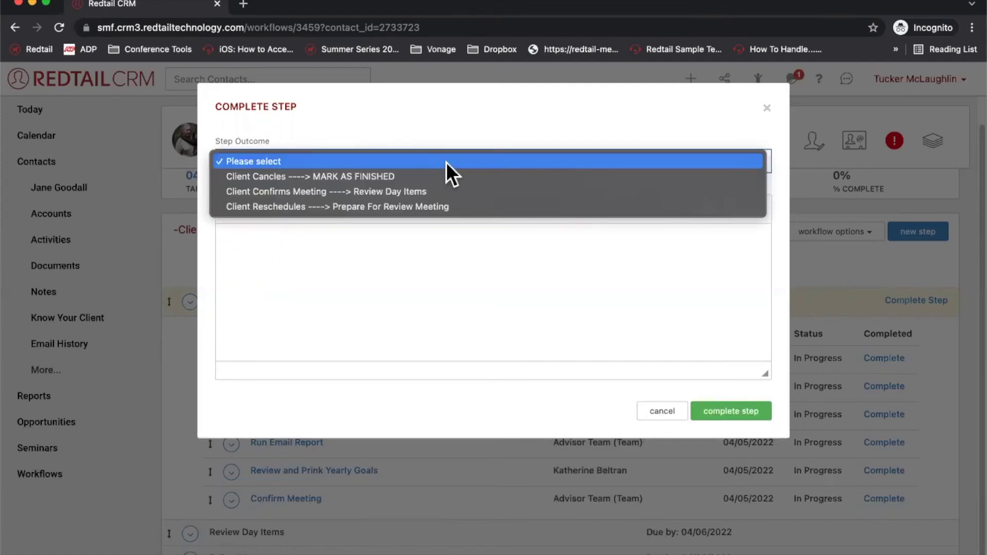
{"action": "left_click", "coordinate": [767, 107]}
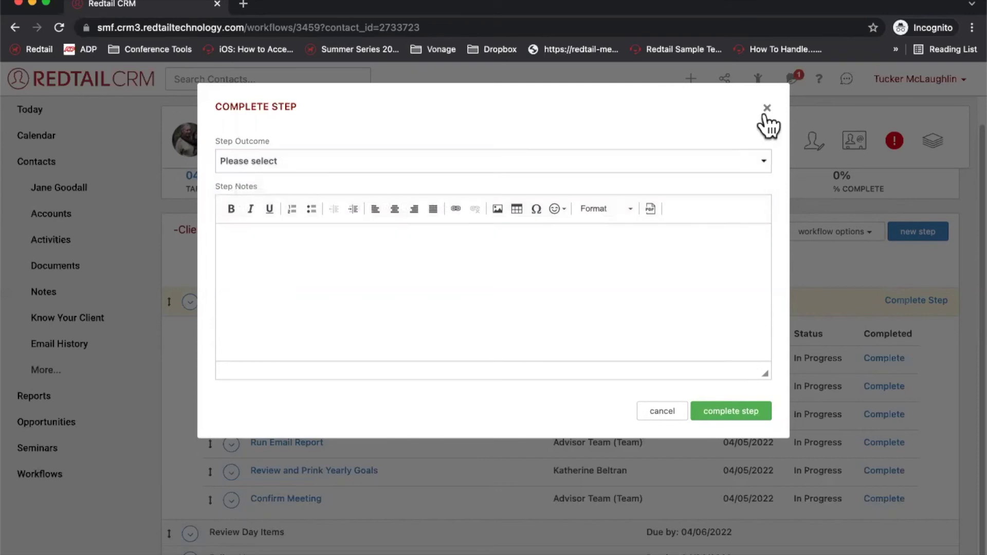
{"action": "left_click", "coordinate": [766, 109]}
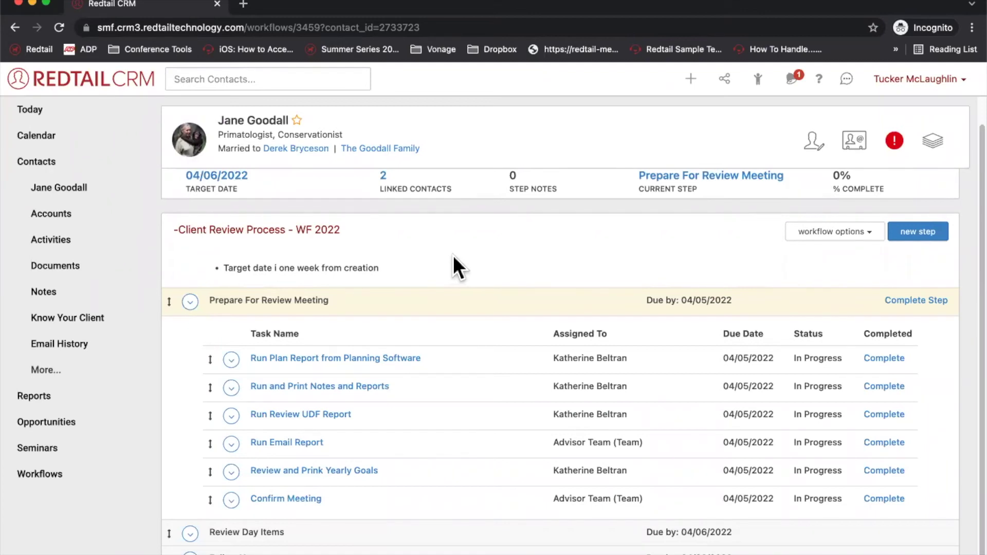
{"action": "left_click", "coordinate": [190, 302]}
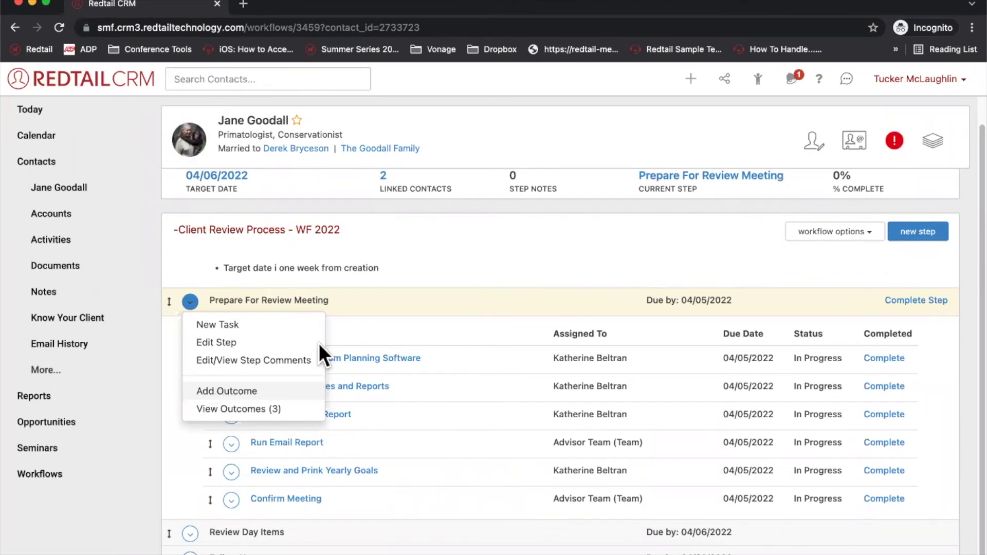
{"action": "left_click", "coordinate": [471, 234]}
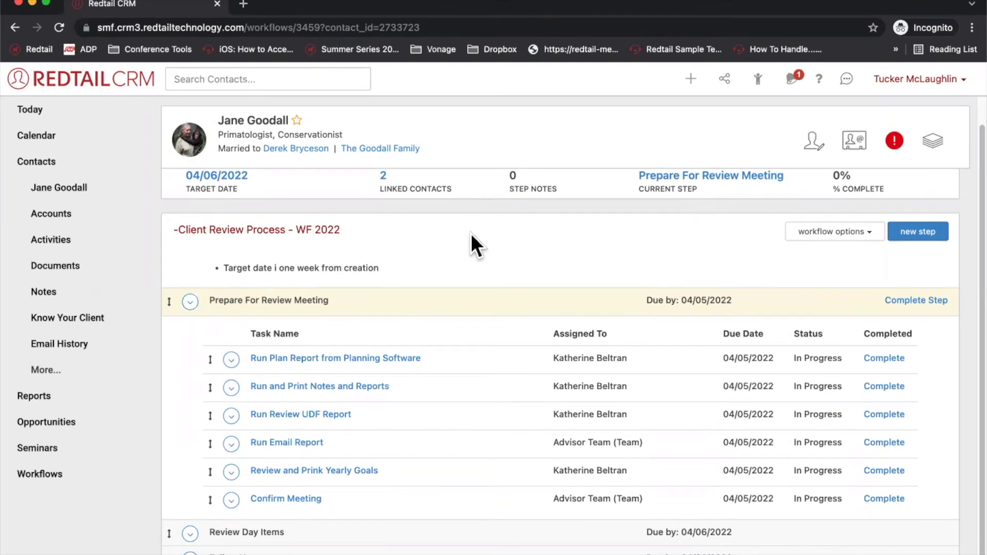
{"action": "left_click", "coordinate": [190, 302]}
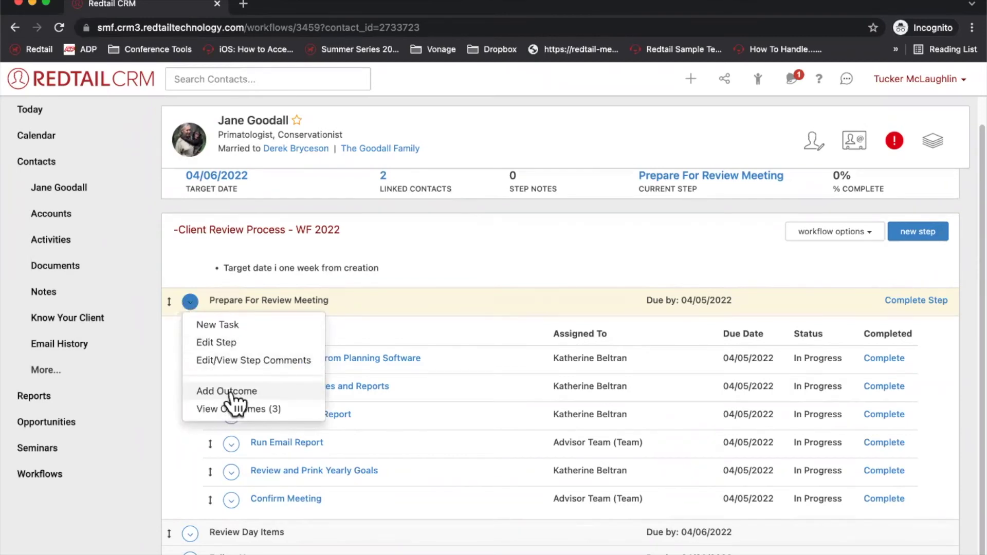
{"action": "left_click", "coordinate": [643, 235]}
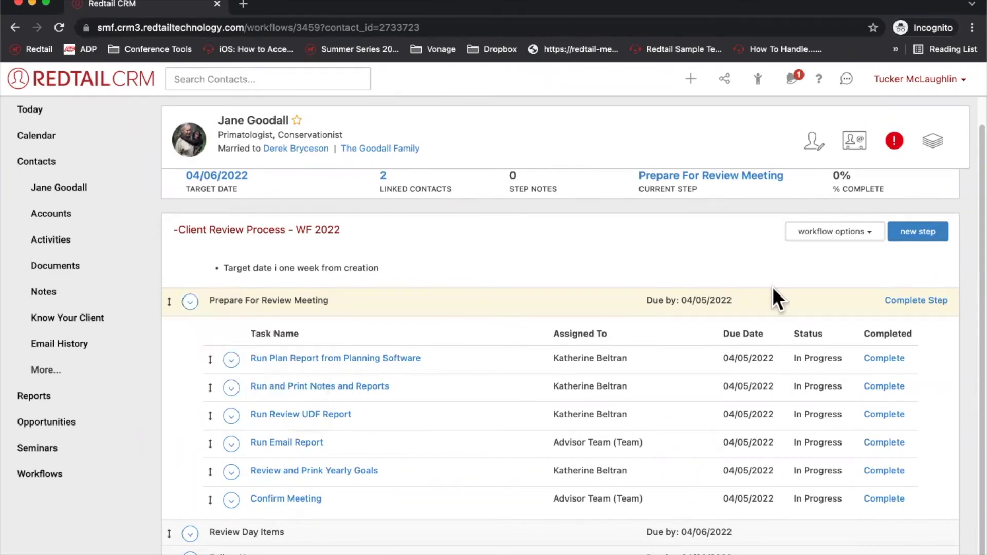
Complete the Prepare For Review Meeting step with outcome "Client Confirms Meeting ----> Review Day Items" and the note "Everything is going according to plan.".
{"action": "left_click", "coordinate": [913, 302]}
{"action": "left_click", "coordinate": [432, 162]}
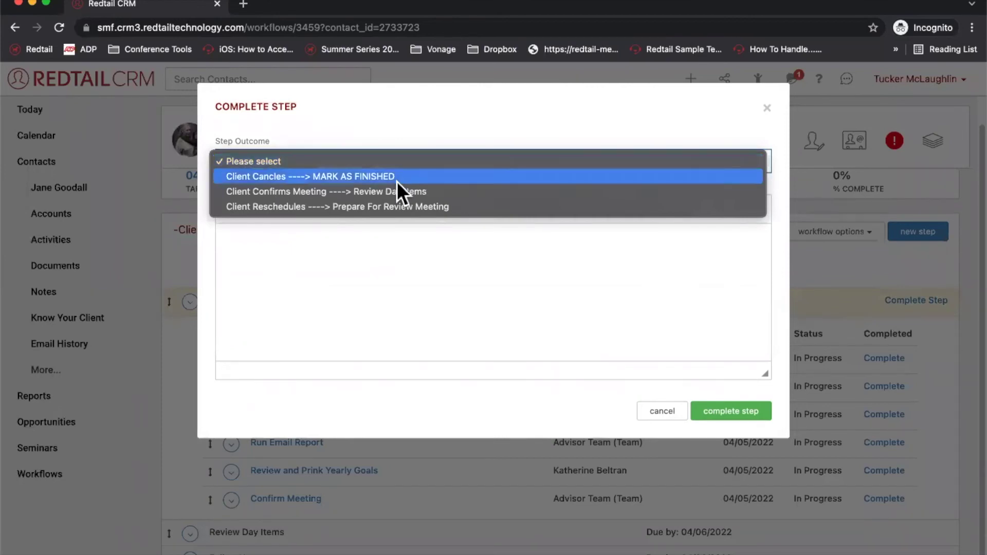
{"action": "left_click", "coordinate": [388, 193]}
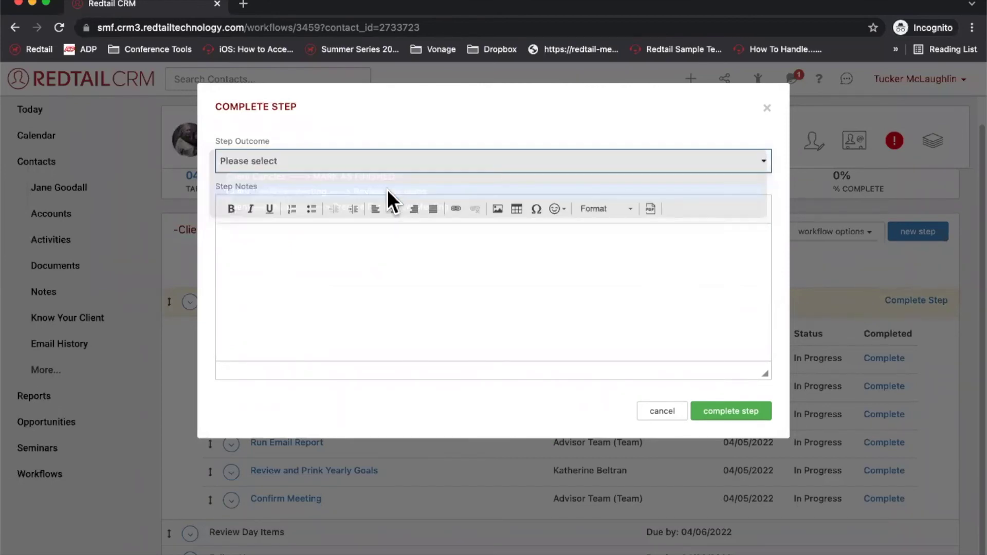
{"action": "left_click", "coordinate": [408, 259]}
{"action": "type", "text": "Everything is going according to plan."}
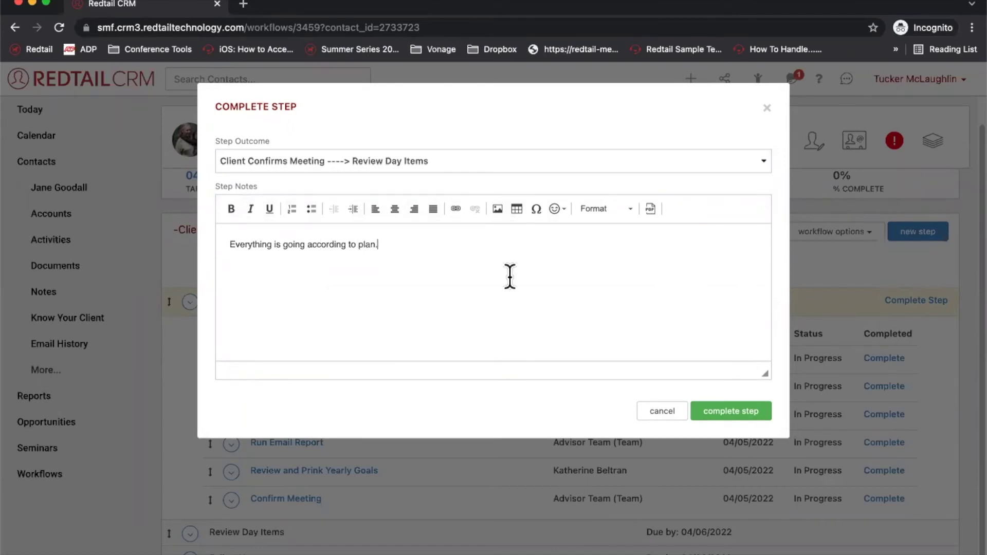
{"action": "left_click", "coordinate": [727, 406]}
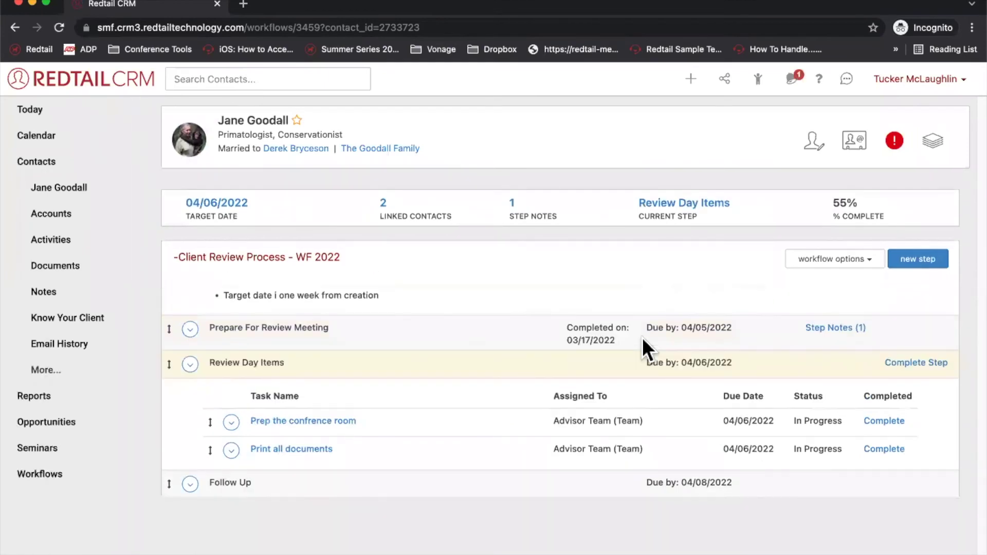
{"action": "left_click_drag", "start_coordinate": [621, 339], "coordinate": [555, 327]}
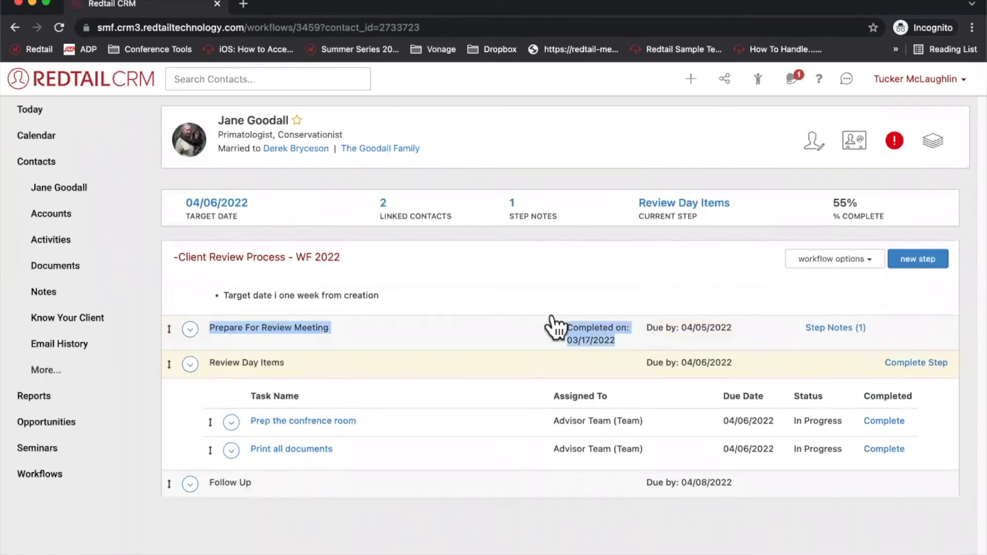
{"action": "left_click", "coordinate": [634, 281]}
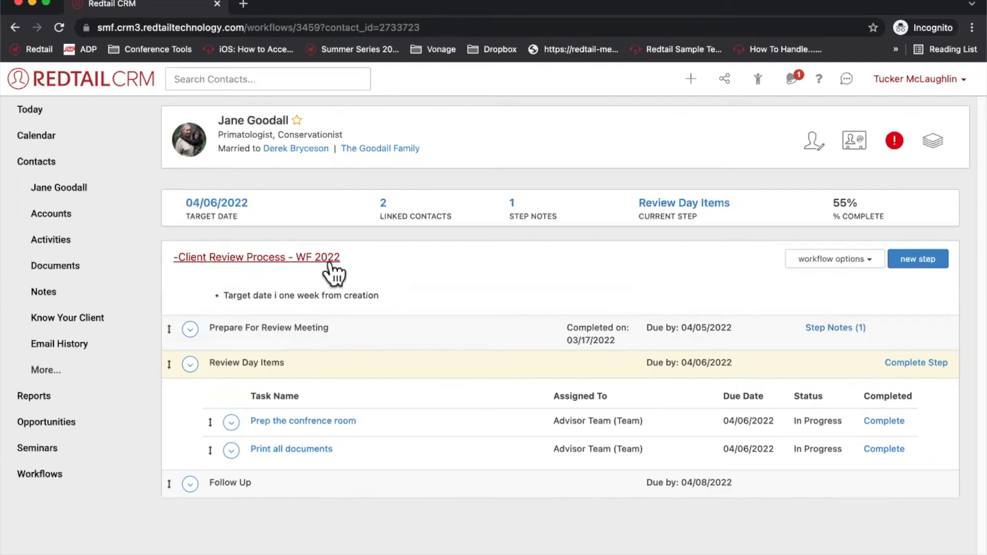
{"action": "left_click", "coordinate": [216, 206]}
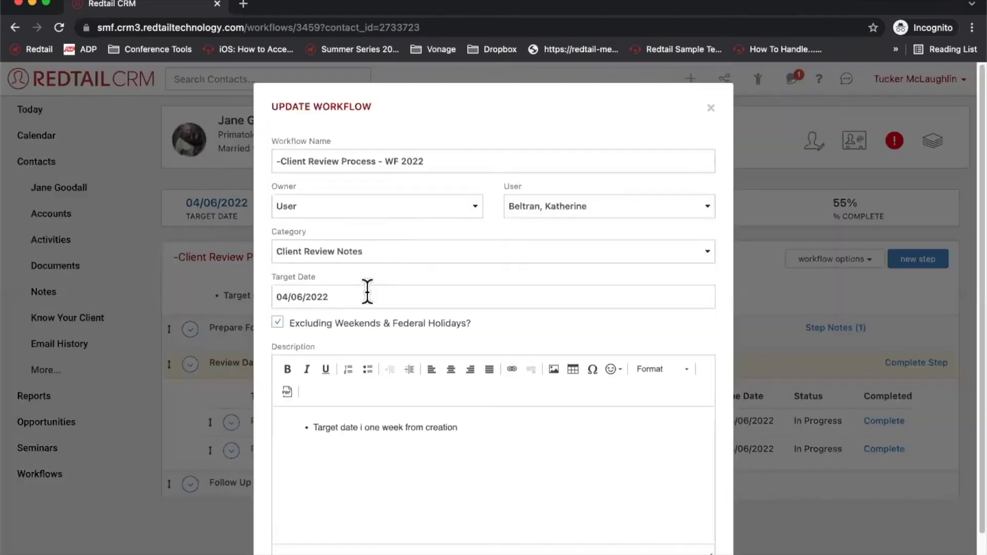
{"action": "left_click", "coordinate": [347, 299]}
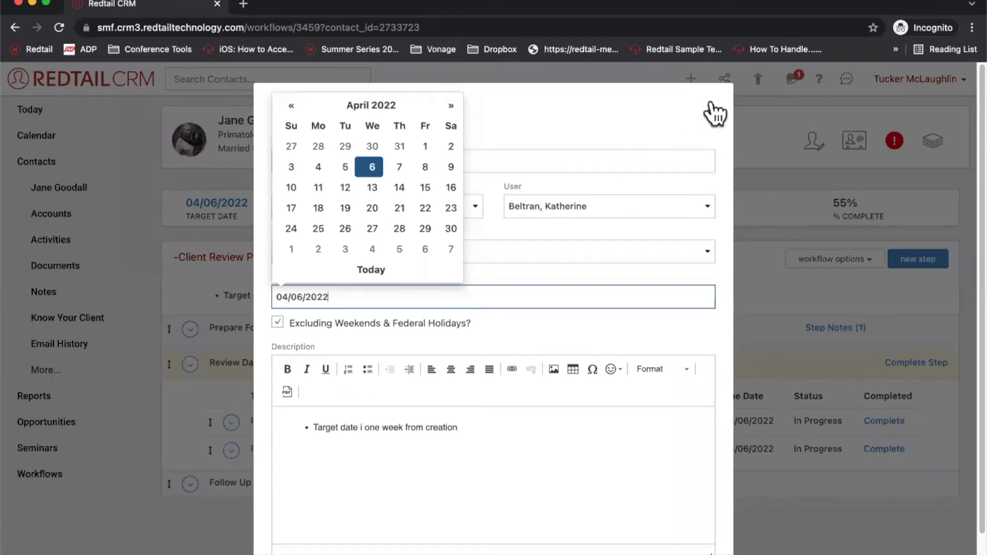
{"action": "left_click", "coordinate": [712, 109]}
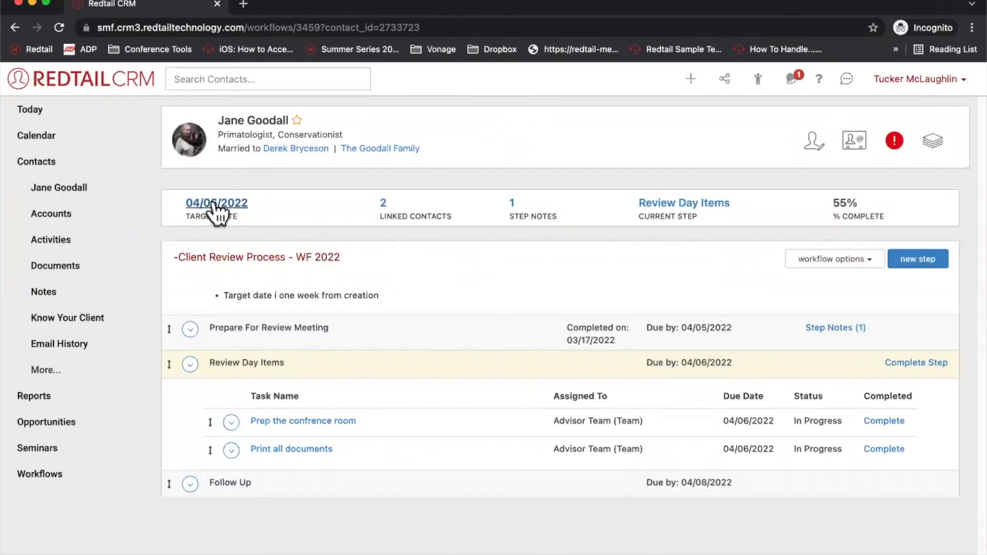
Set the Client Review Process workflow's target date to 04/12/2022 and save the update.
{"action": "left_click", "coordinate": [216, 205]}
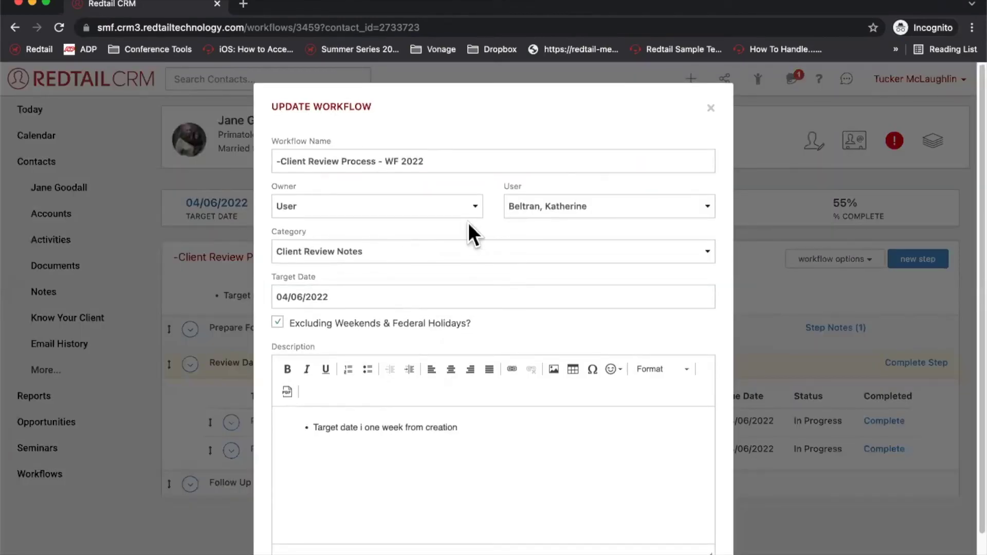
{"action": "left_click", "coordinate": [327, 292]}
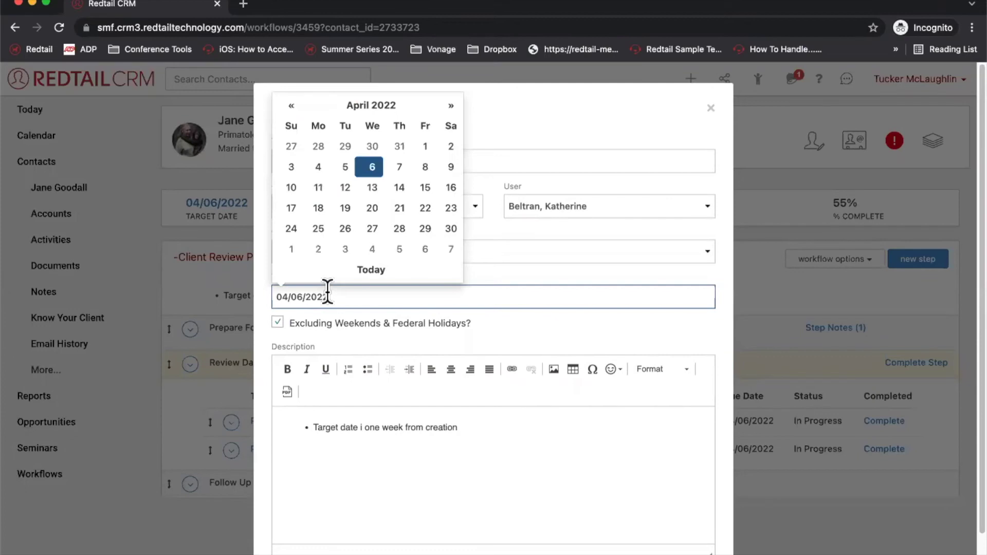
{"action": "left_click", "coordinate": [346, 189]}
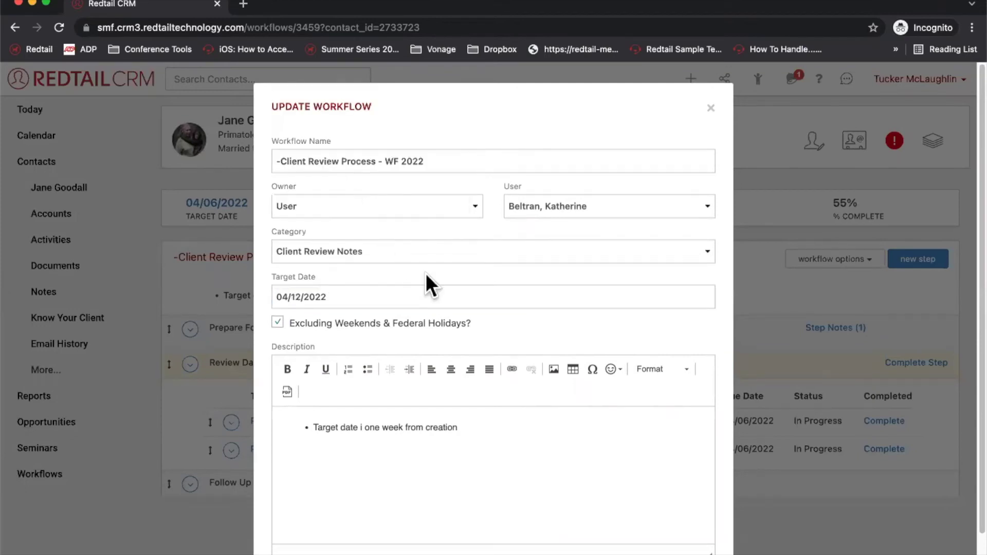
{"action": "scroll", "coordinate": [425, 272], "scroll_direction": "down", "scroll_amount": 2}
{"action": "left_click", "coordinate": [669, 540]}
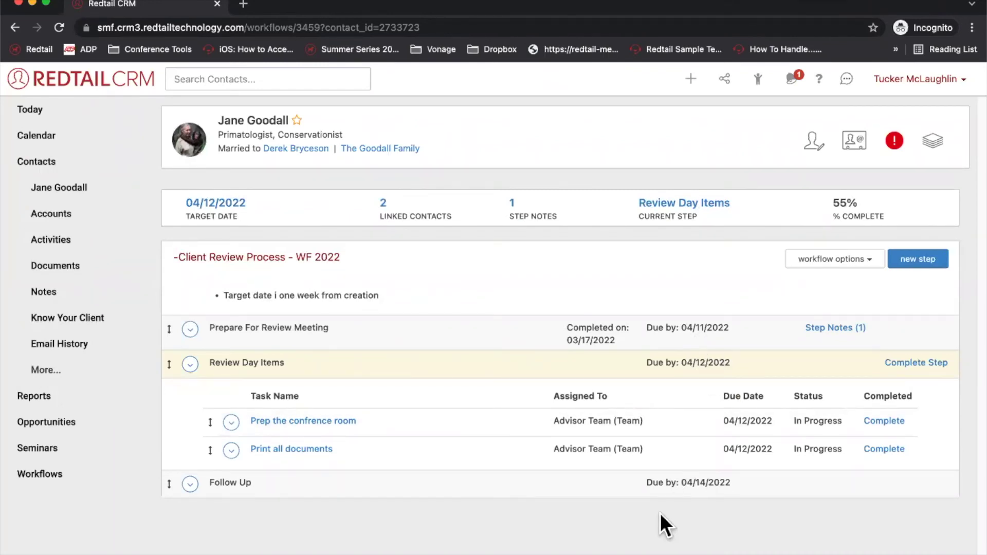
{"action": "left_click", "coordinate": [484, 362]}
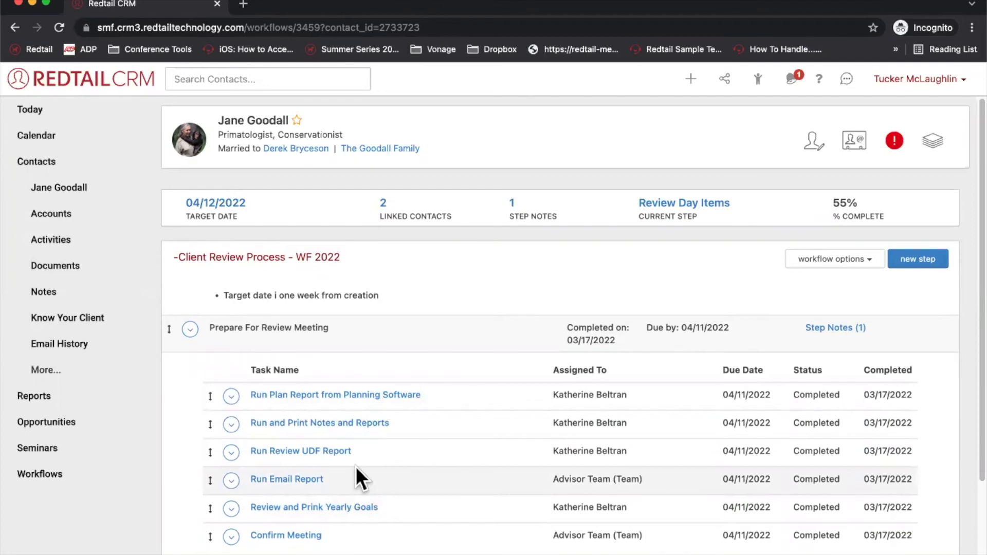
{"action": "left_click", "coordinate": [441, 343]}
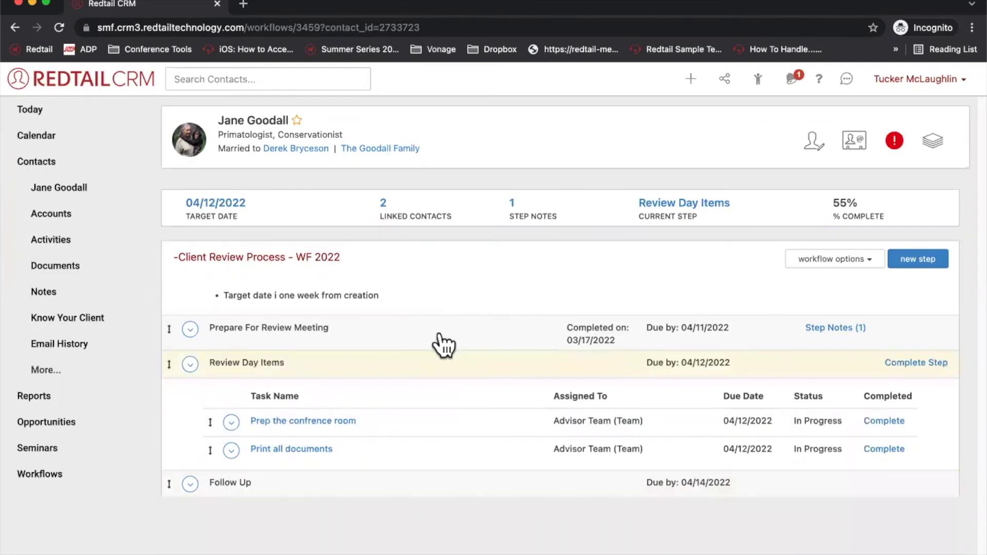
{"action": "left_click", "coordinate": [190, 364]}
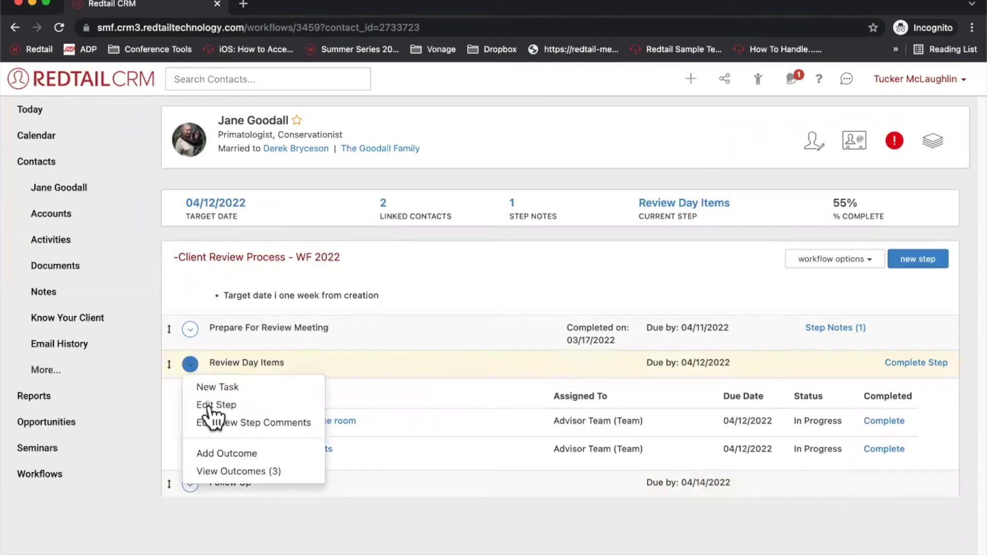
{"action": "left_click", "coordinate": [246, 511]}
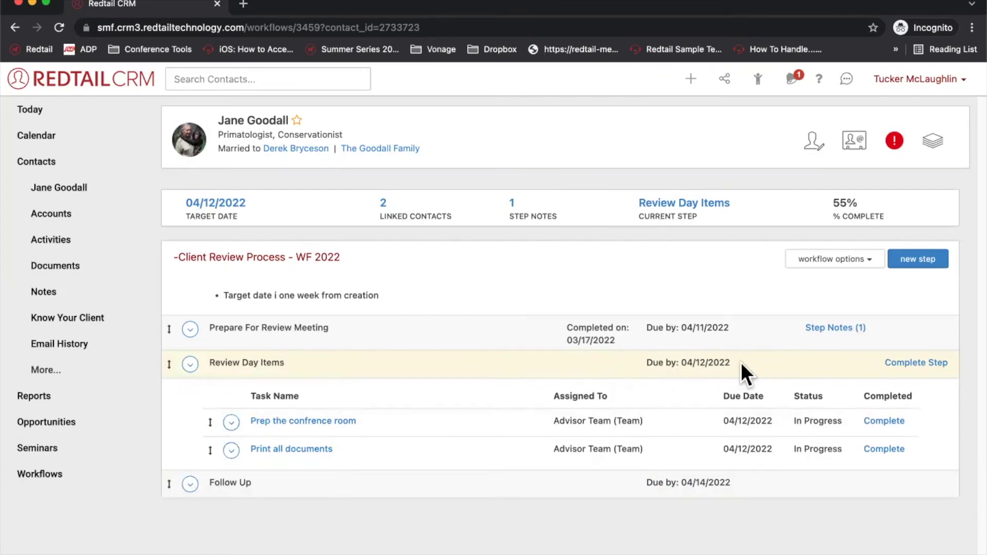
Complete the Review Day Items step as Client Reschedules, noting "Jane called and said there was an emergency. Rescheduled from the 6th to the 12th.".
{"action": "left_click", "coordinate": [895, 366]}
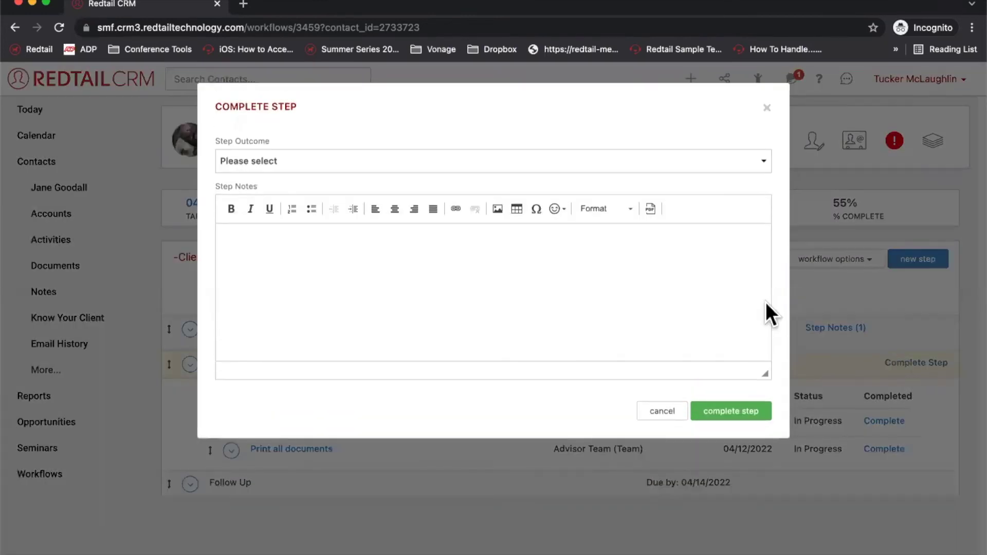
{"action": "left_click", "coordinate": [582, 170]}
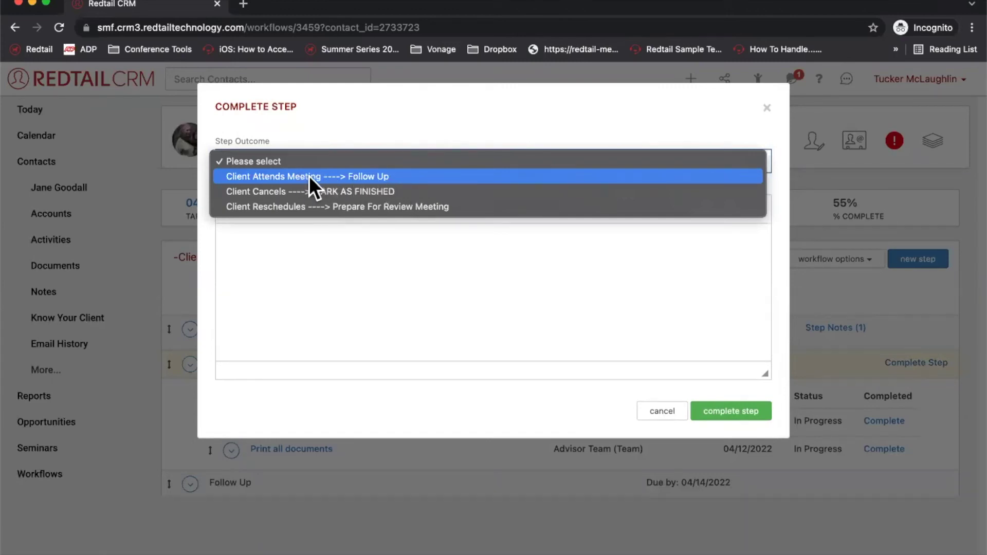
{"action": "left_click", "coordinate": [285, 208]}
{"action": "left_click", "coordinate": [282, 249]}
{"action": "type", "text": "Jan"}
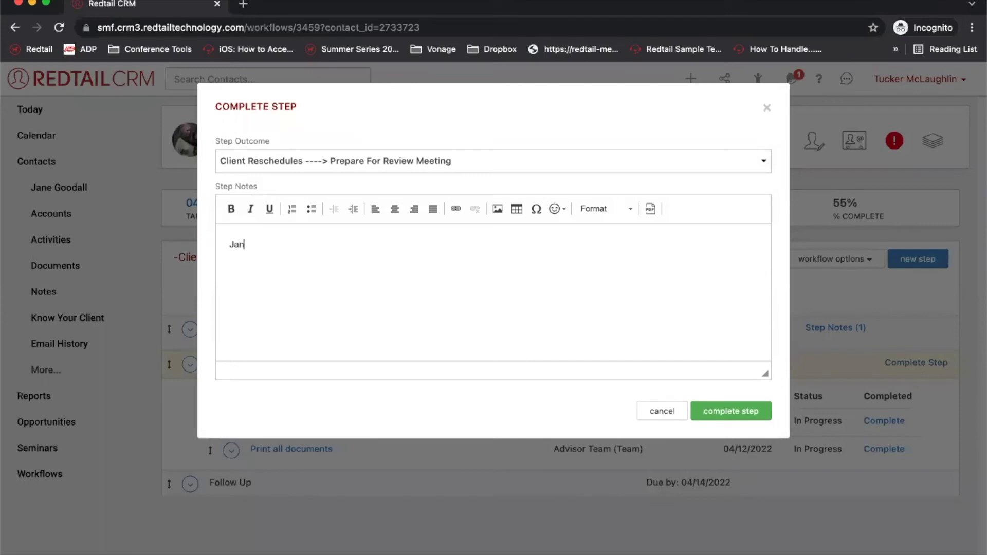
{"action": "type", "text": "e called and said there was an emerg"}
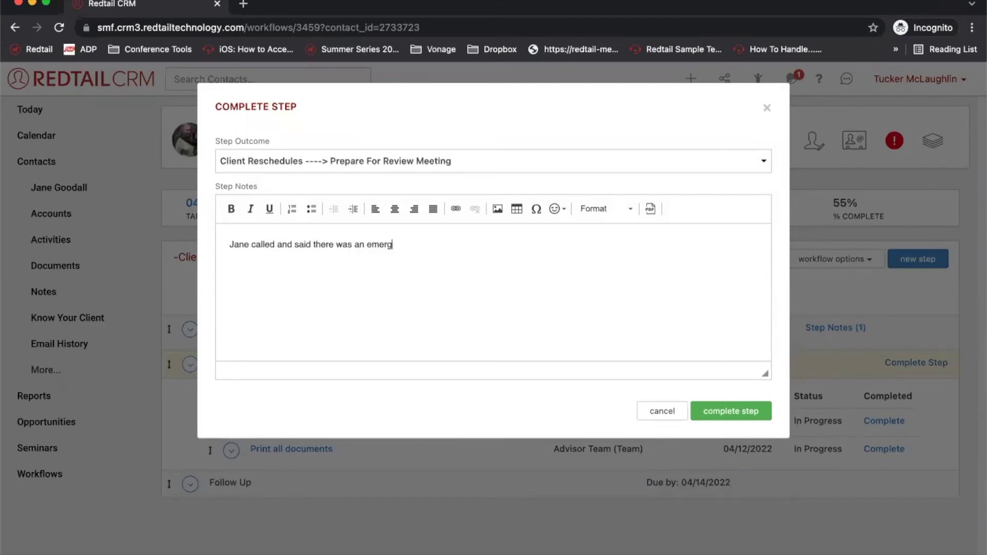
{"action": "type", "text": "ency. Rescheduled from the 6th to "}
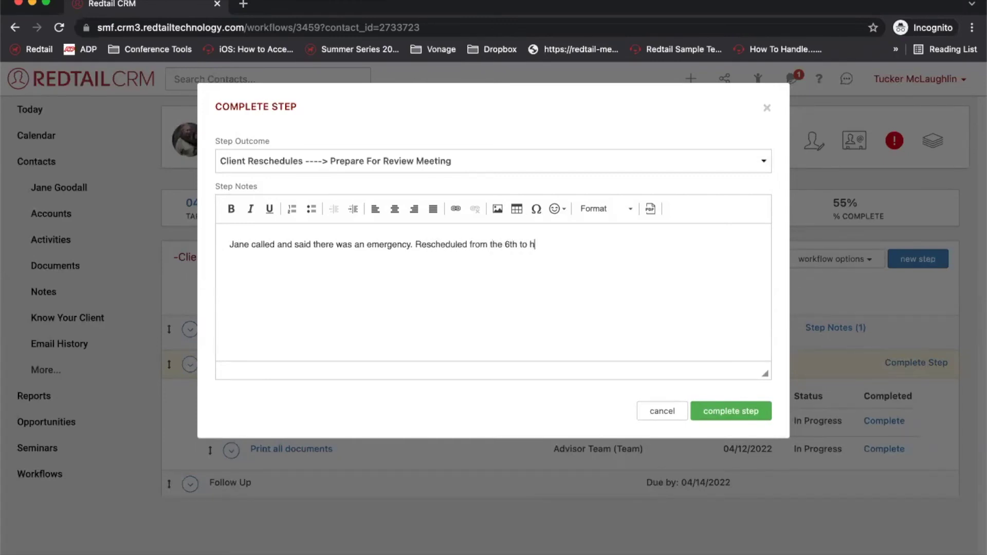
{"action": "type", "text": "the 12T"}
{"action": "key", "text": "BackSpace"}
{"action": "type", "text": "th."}
{"action": "left_click", "coordinate": [735, 414]}
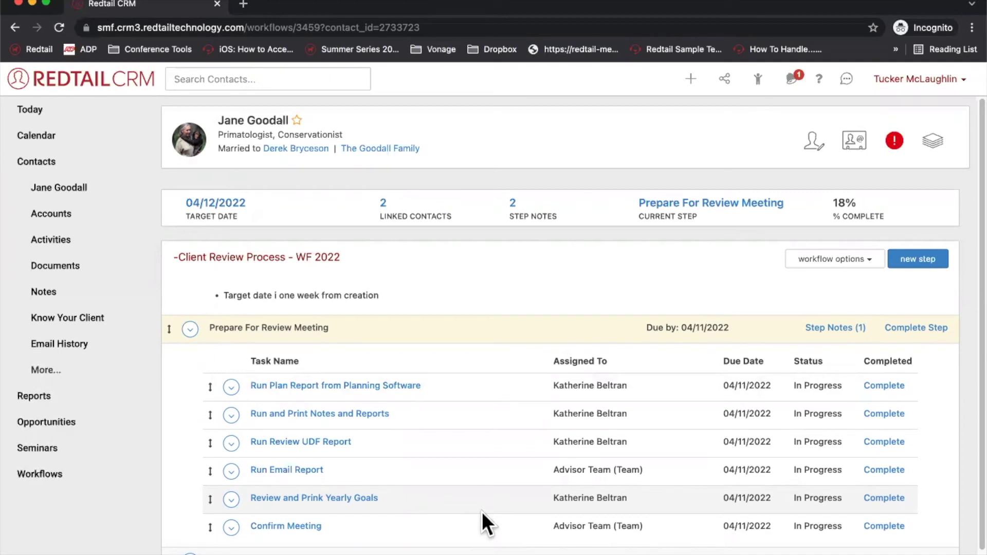
Examine the next-step choices for a new outcome on the Prepare For Review Meeting step, and close the form without creating one.
{"action": "scroll", "coordinate": [482, 511], "scroll_direction": "down", "scroll_amount": 1}
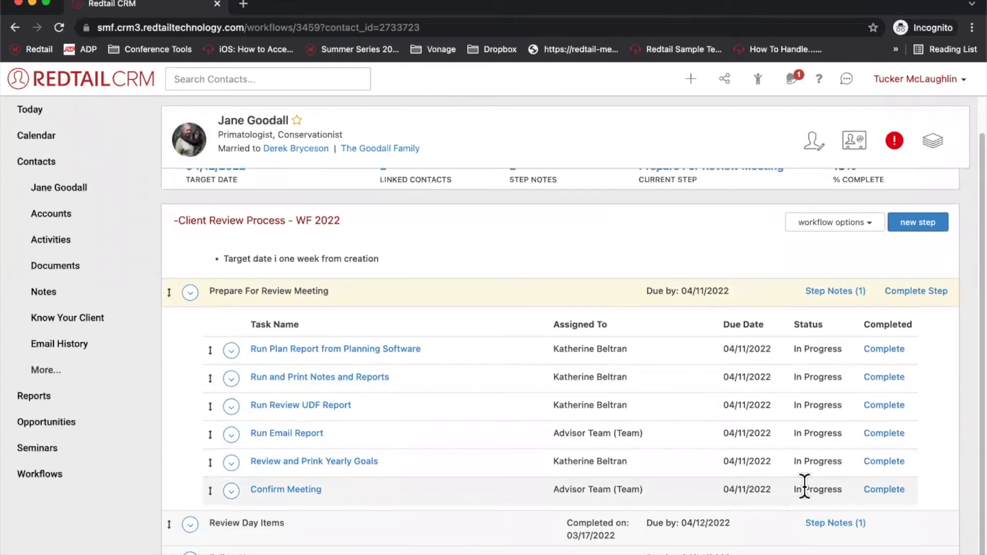
{"action": "left_click", "coordinate": [191, 293]}
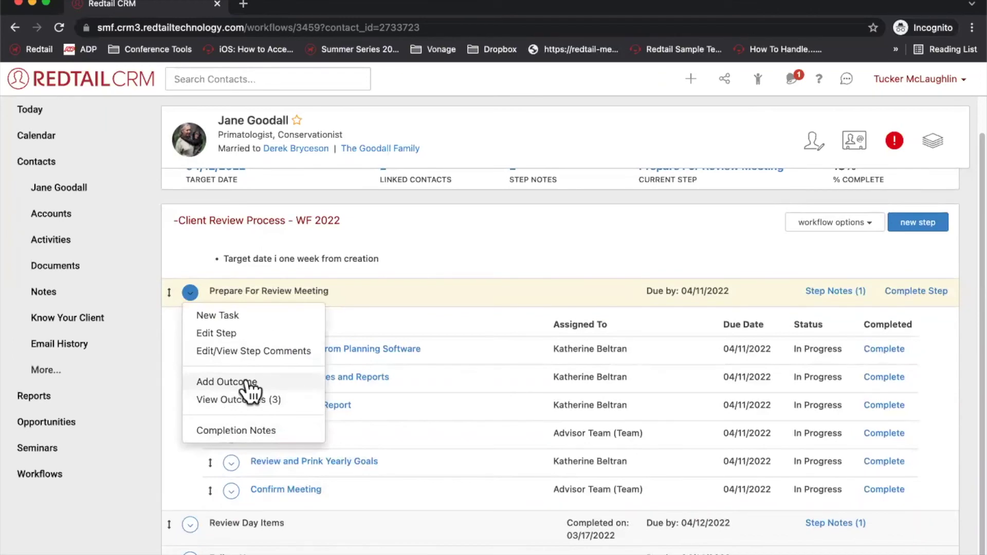
{"action": "left_click", "coordinate": [220, 381]}
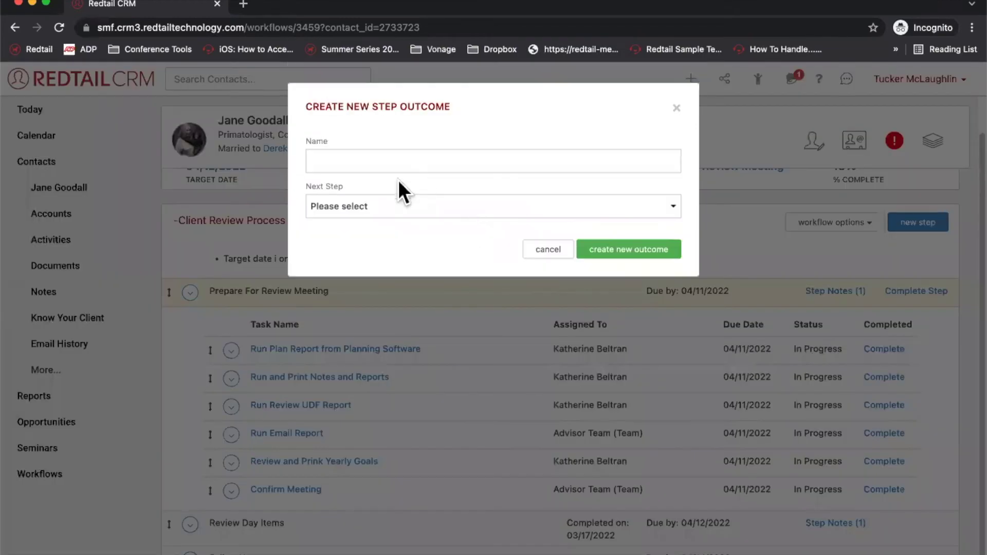
{"action": "left_click", "coordinate": [381, 204]}
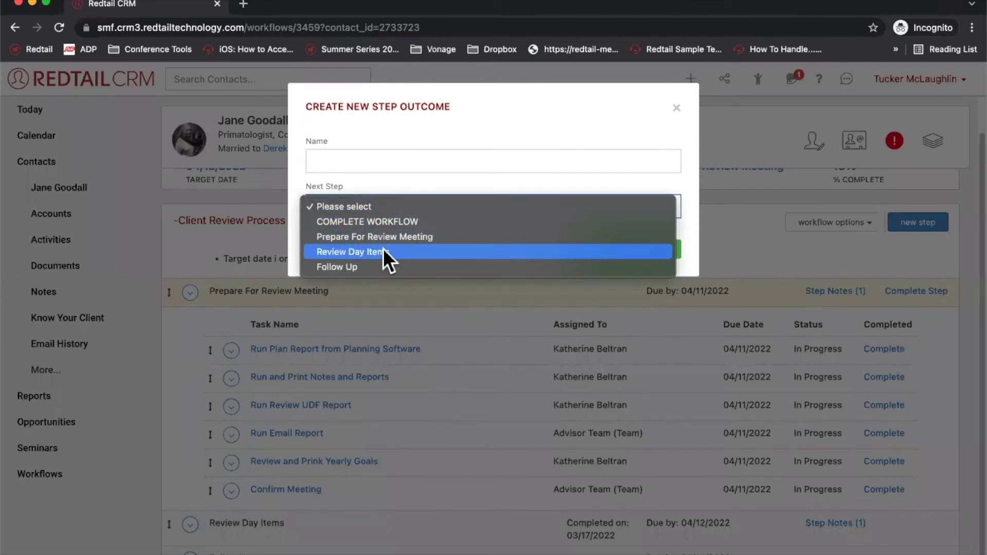
{"action": "left_click", "coordinate": [677, 105]}
{"action": "left_click", "coordinate": [678, 109]}
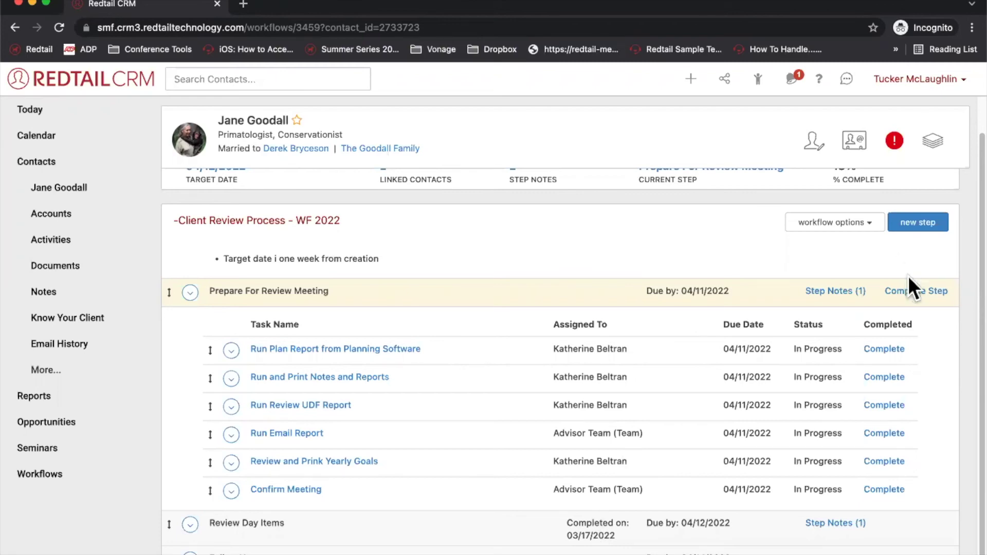
Complete the Prepare For Review Meeting step with outcome "Client Confirms Meeting ----> Review Day Items" and no note.
{"action": "left_click", "coordinate": [911, 292]}
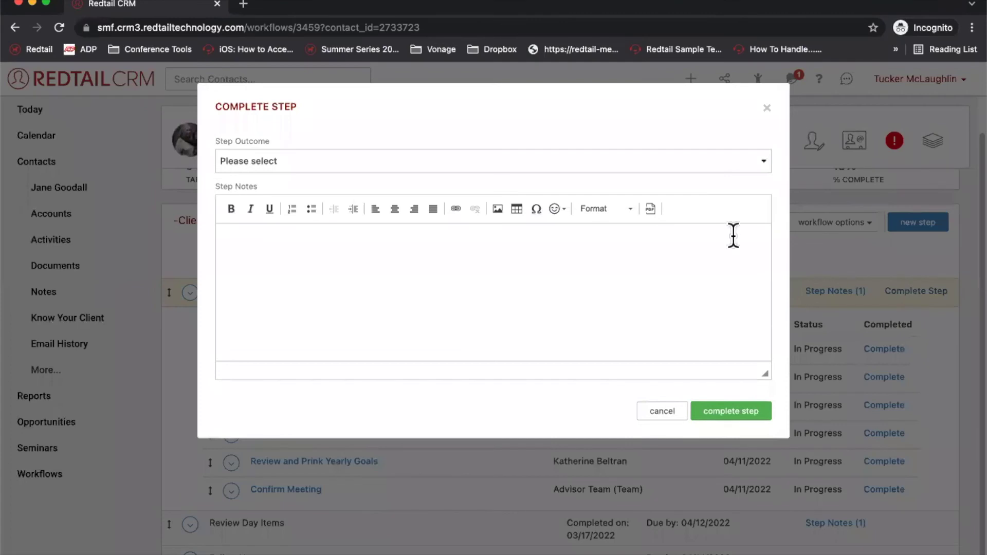
{"action": "left_click", "coordinate": [646, 161]}
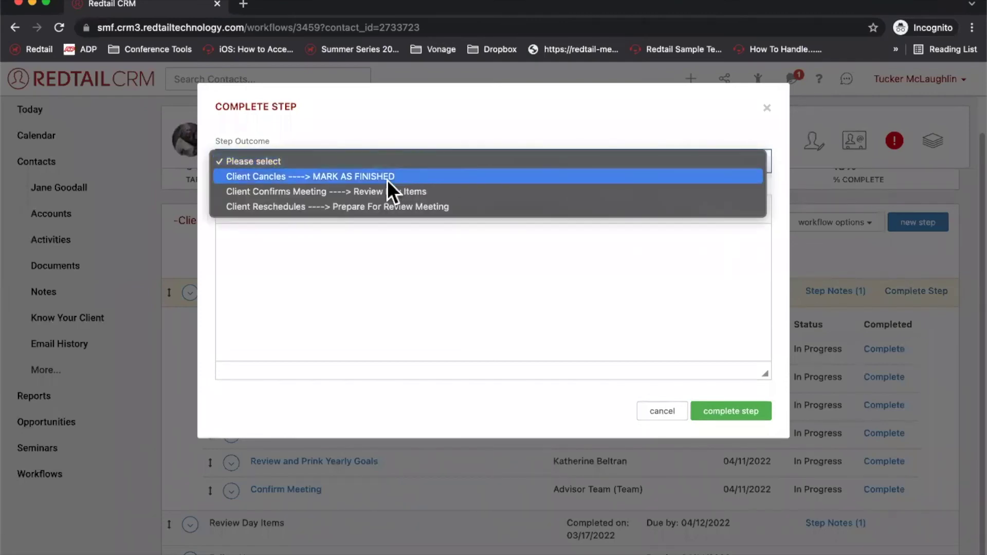
{"action": "left_click", "coordinate": [344, 193]}
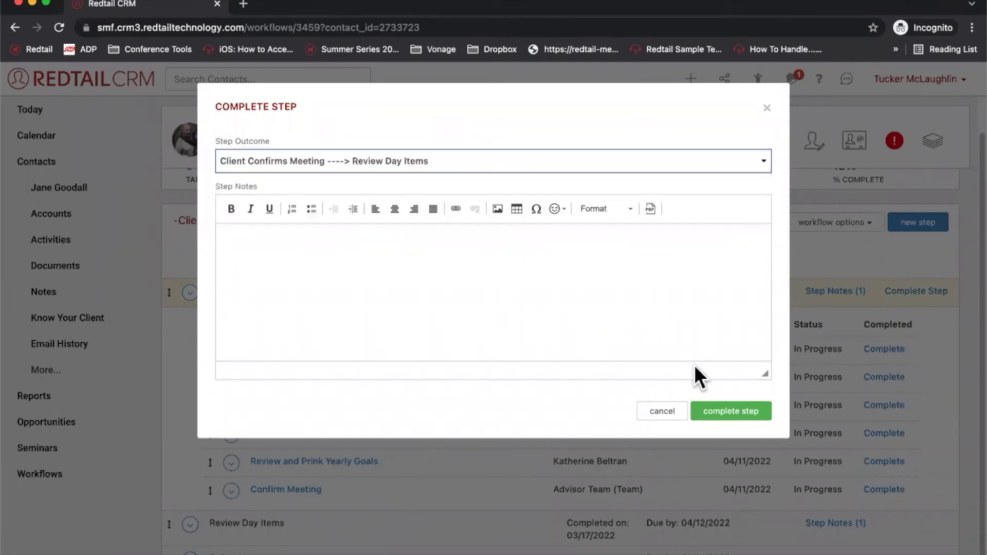
{"action": "left_click", "coordinate": [733, 410]}
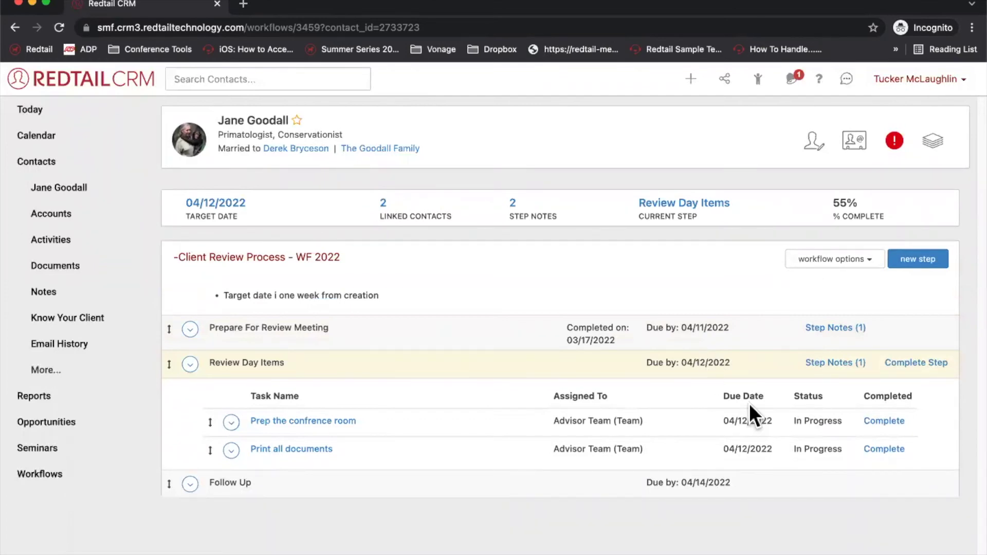
Complete the Review Day Items step with outcome "Client Attends Meeting ----> Follow Up" and no note.
{"action": "left_click", "coordinate": [914, 363]}
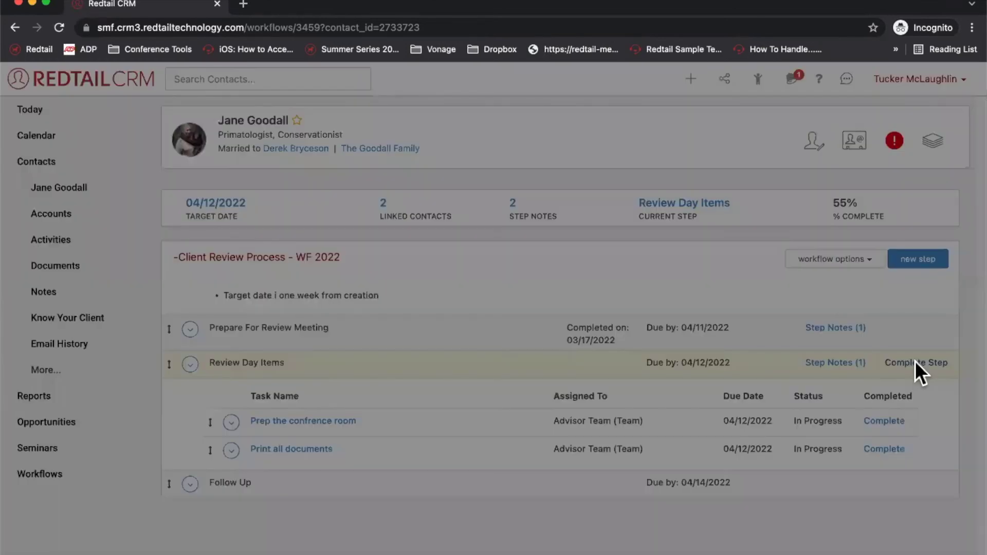
{"action": "left_click", "coordinate": [516, 160]}
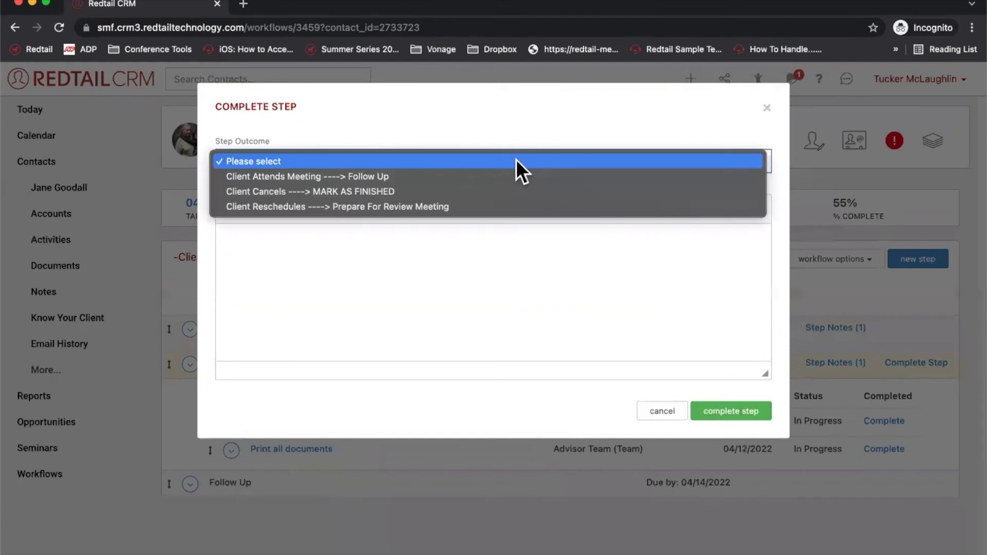
{"action": "left_click", "coordinate": [473, 176]}
{"action": "left_click", "coordinate": [725, 413]}
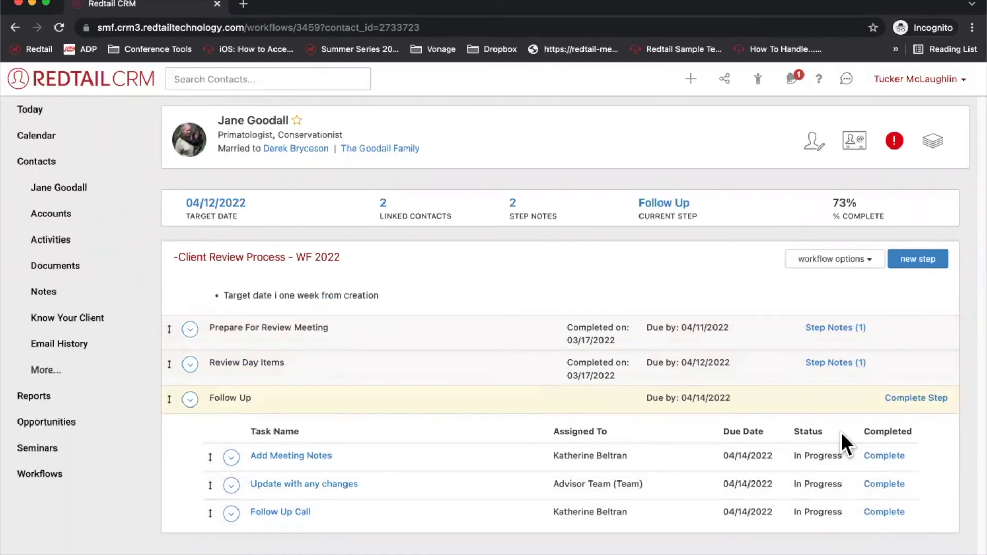
Mark the Add Meeting Notes task of the Follow Up step complete and revert it to uncompleted.
{"action": "left_click", "coordinate": [884, 456]}
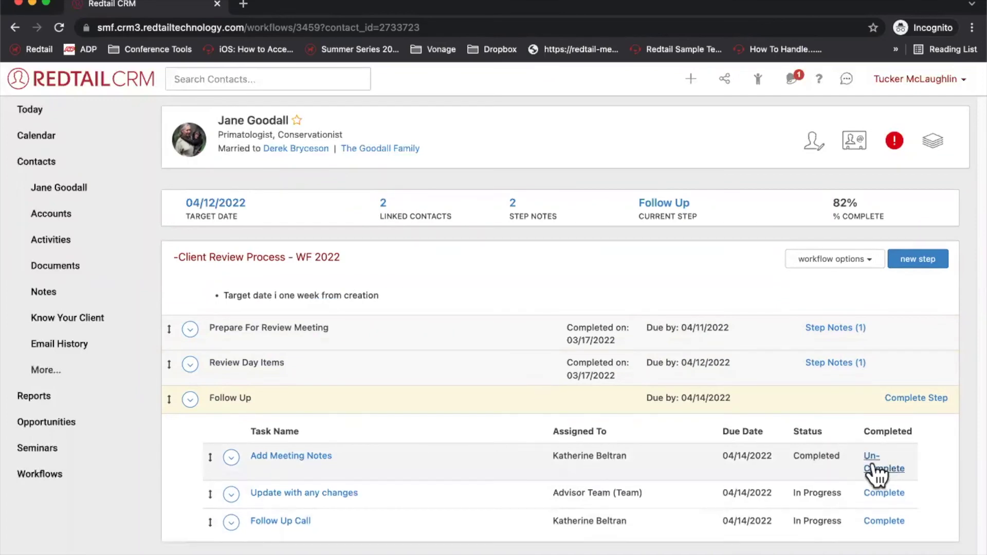
{"action": "left_click", "coordinate": [874, 466]}
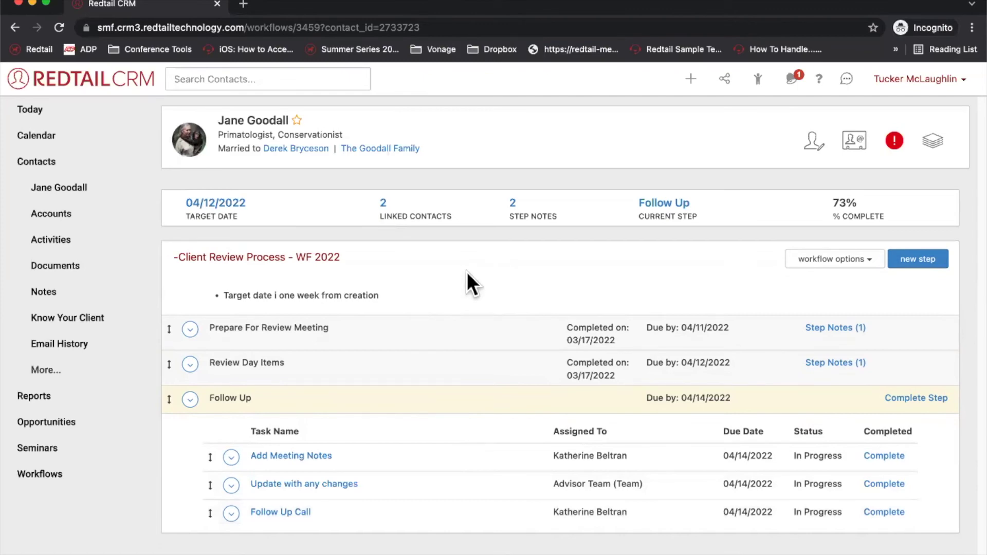
{"action": "key", "text": "ctrl+Left"}
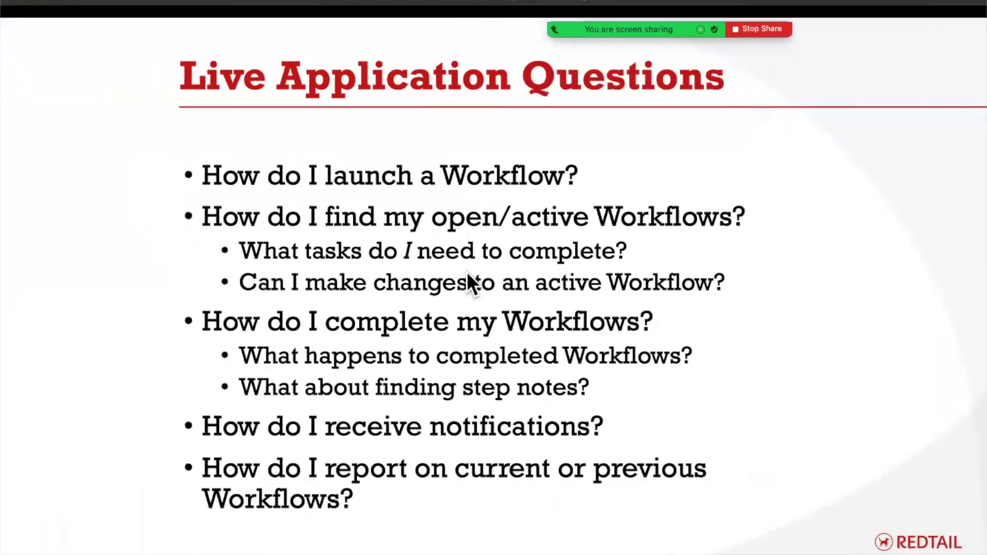
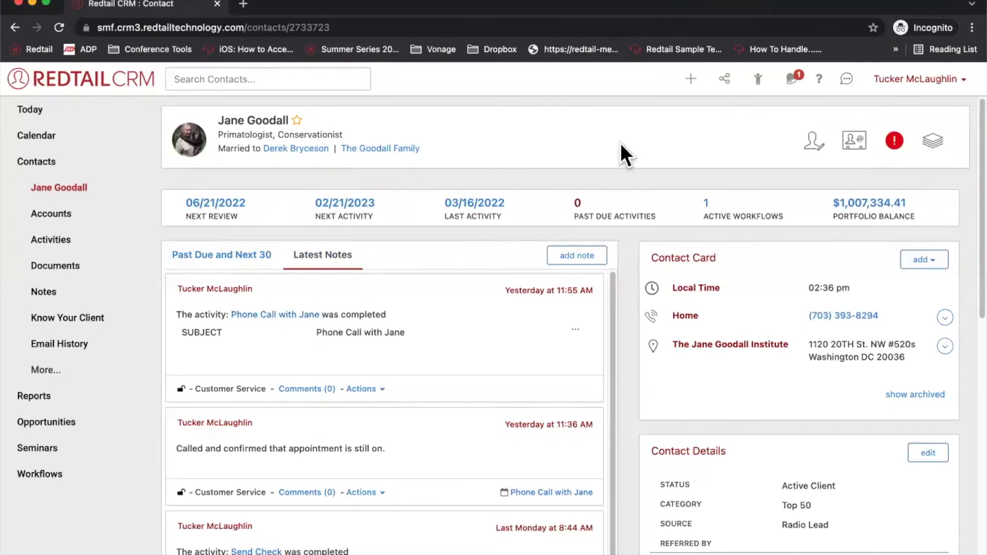
Open the user preferences and examine the email notification options for workflow attendees and workflow owners.
{"action": "left_click", "coordinate": [898, 82]}
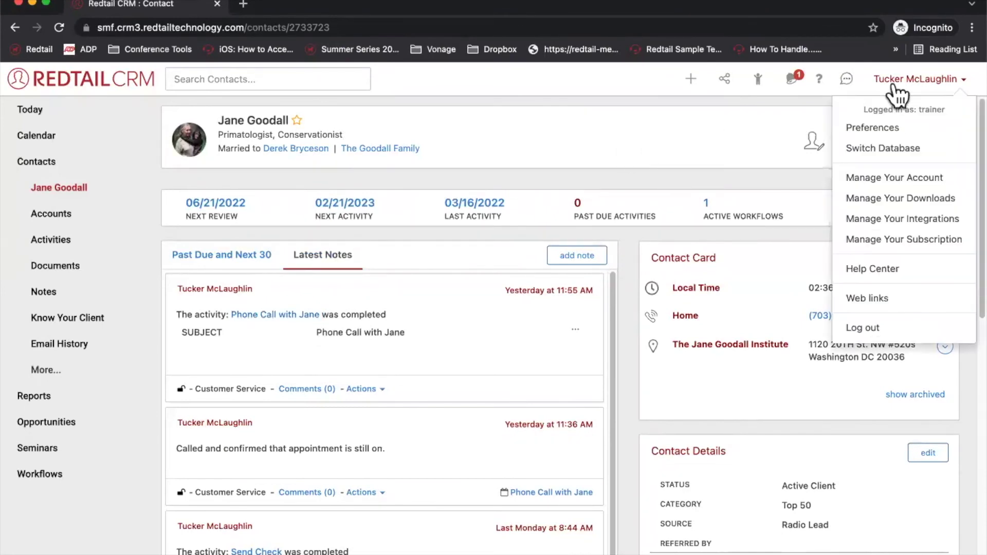
{"action": "left_click", "coordinate": [882, 131]}
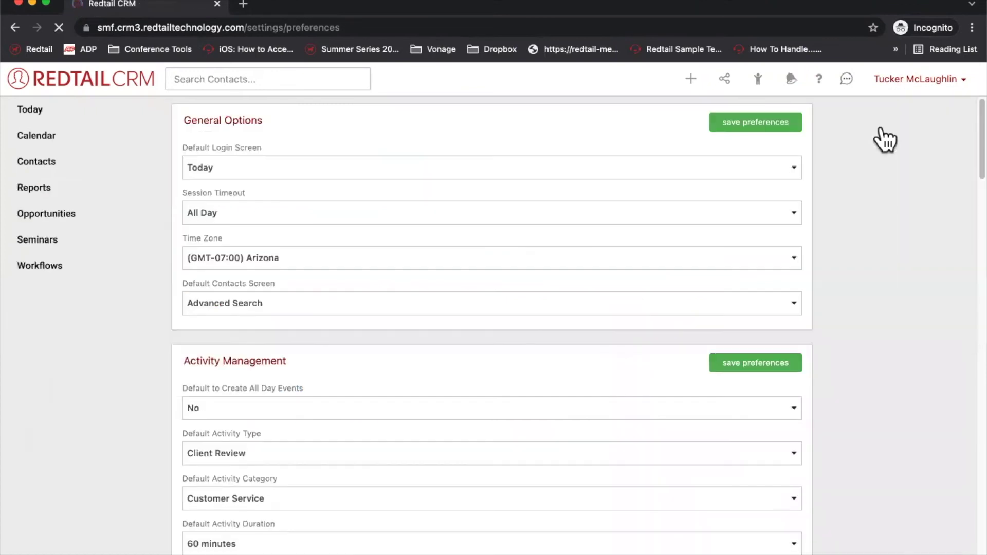
{"action": "scroll", "coordinate": [882, 222], "scroll_direction": "down", "scroll_amount": 15}
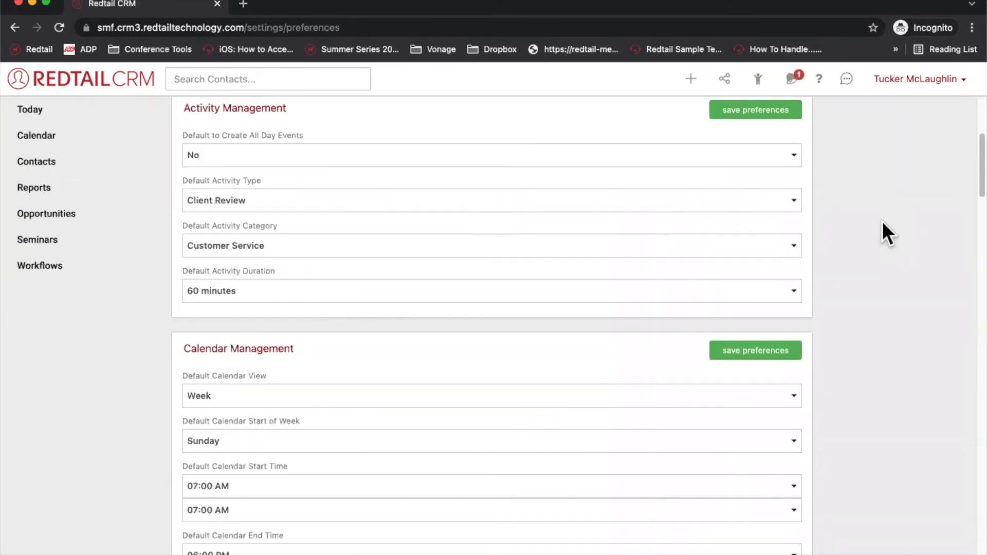
{"action": "scroll", "coordinate": [882, 232], "scroll_direction": "down", "scroll_amount": 15}
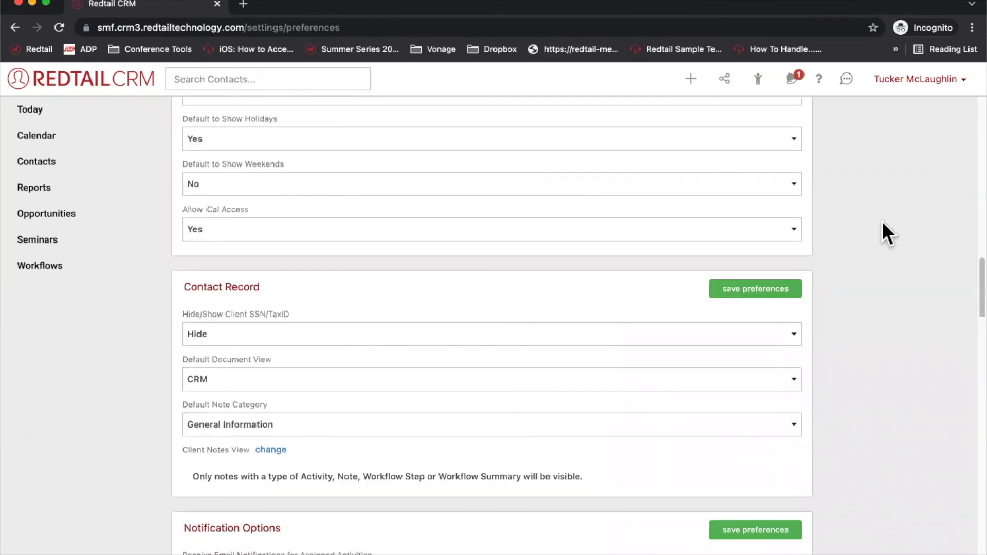
{"action": "scroll", "coordinate": [882, 221], "scroll_direction": "up", "scroll_amount": 2}
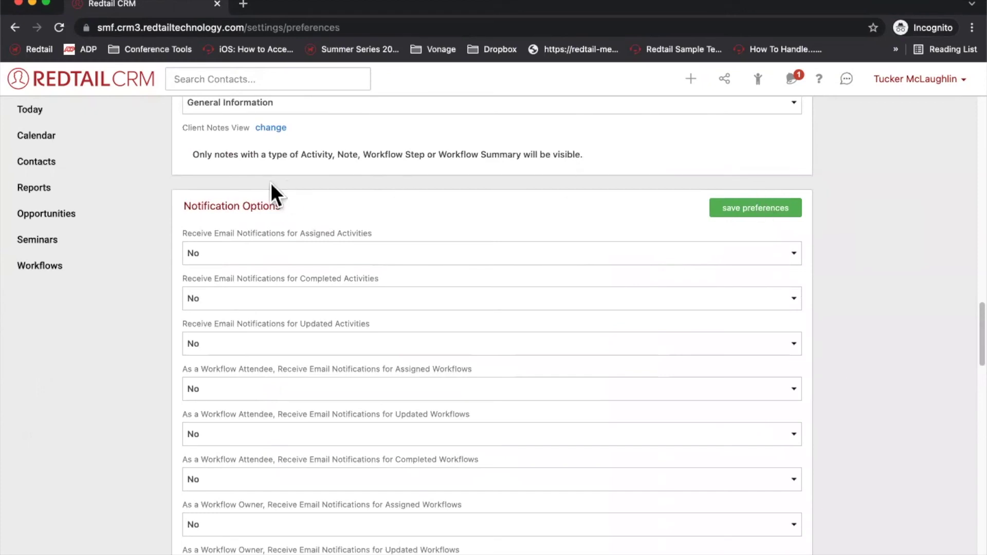
{"action": "scroll", "coordinate": [349, 242], "scroll_direction": "down", "scroll_amount": 3}
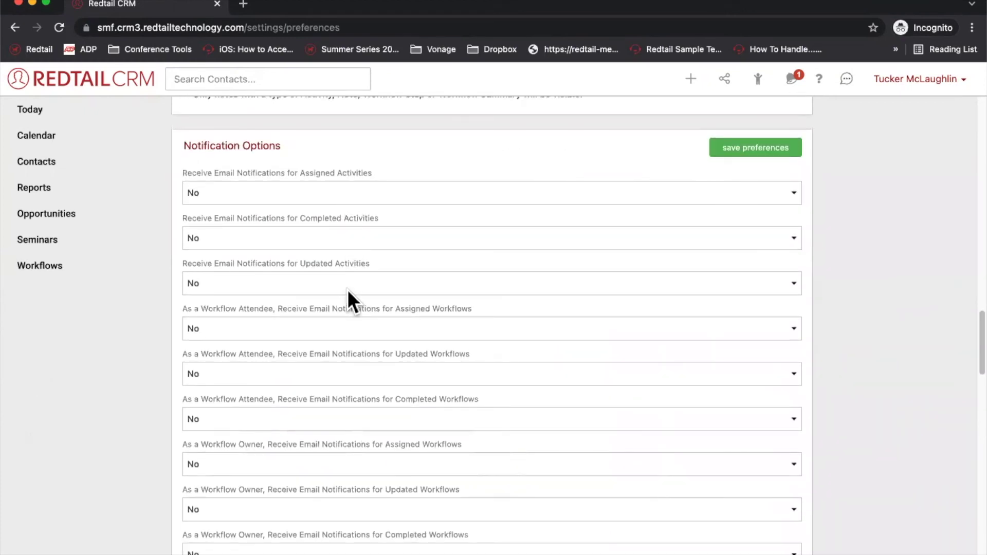
{"action": "scroll", "coordinate": [347, 289], "scroll_direction": "down", "scroll_amount": 3}
{"action": "left_click_drag", "start_coordinate": [184, 230], "coordinate": [298, 497]}
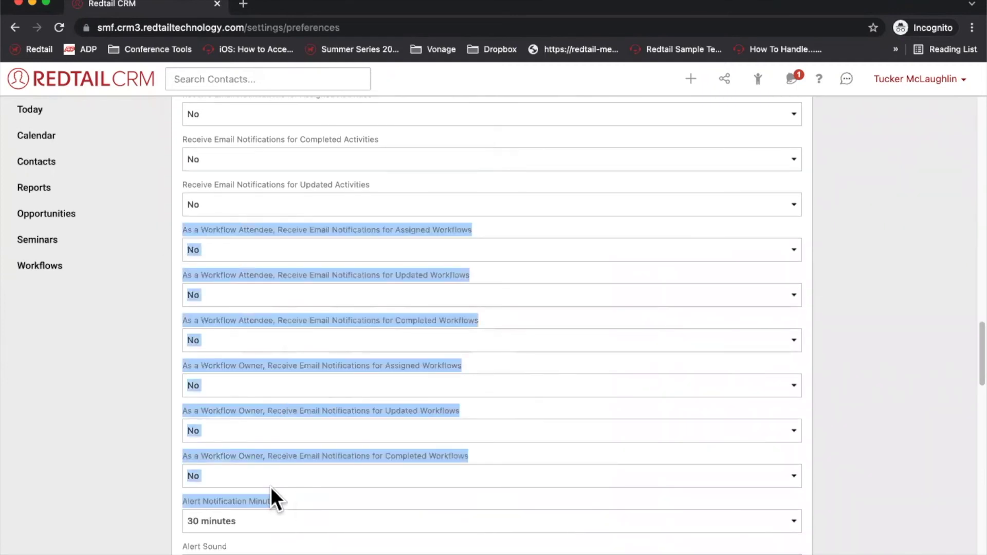
{"action": "left_click", "coordinate": [158, 480]}
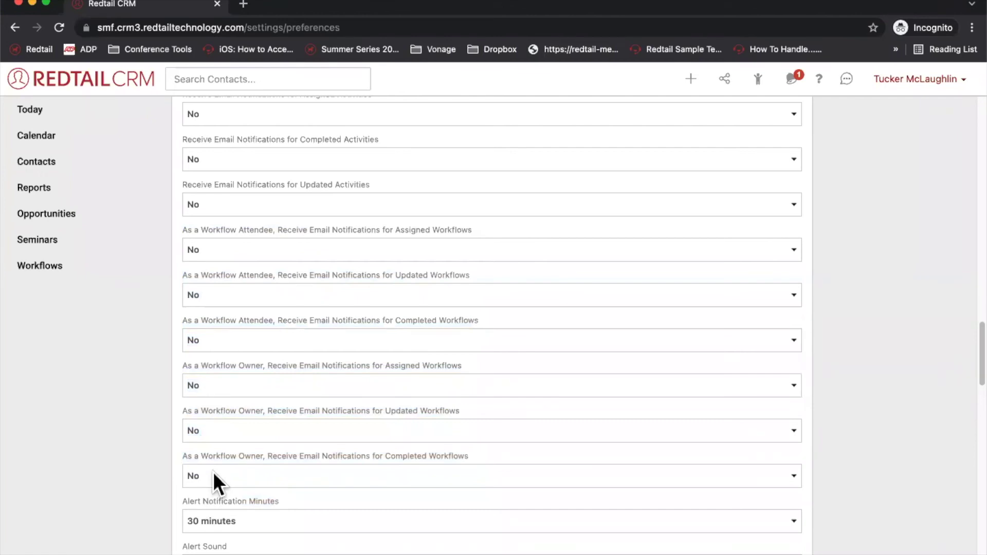
Open the recently viewed contact in a new browser tab and bring up its active Client Review Process - WF 2022 workflow.
{"action": "left_click", "coordinate": [758, 79]}
{"action": "triple_click", "coordinate": [661, 167]}
{"action": "right_click", "coordinate": [668, 165]}
{"action": "left_click", "coordinate": [700, 170]}
{"action": "left_click", "coordinate": [305, 5]}
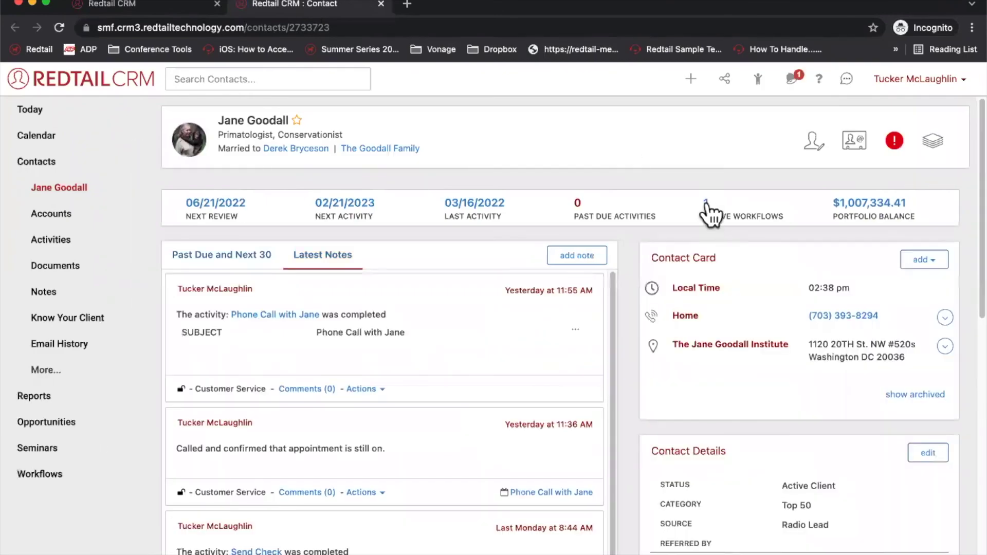
{"action": "left_click", "coordinate": [706, 203]}
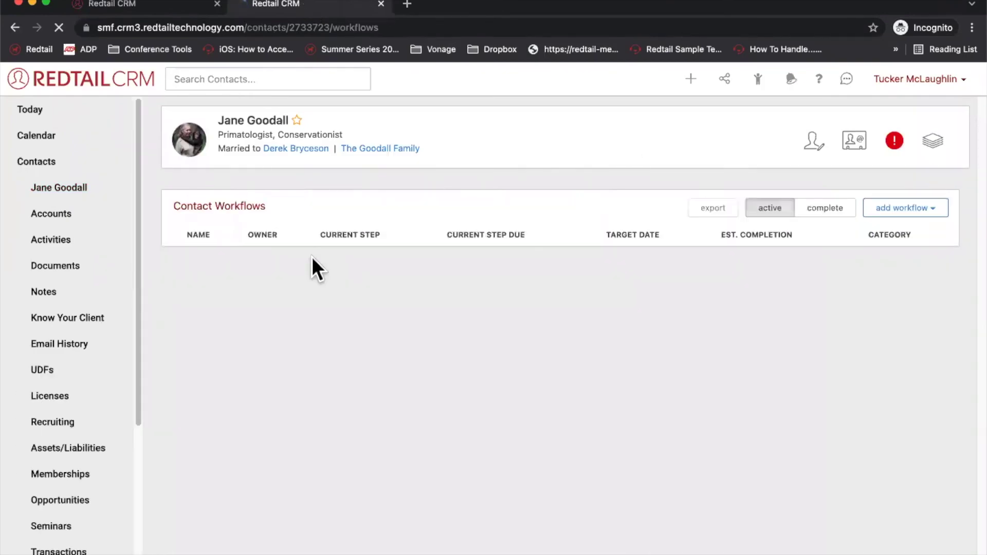
{"action": "left_click", "coordinate": [276, 263]}
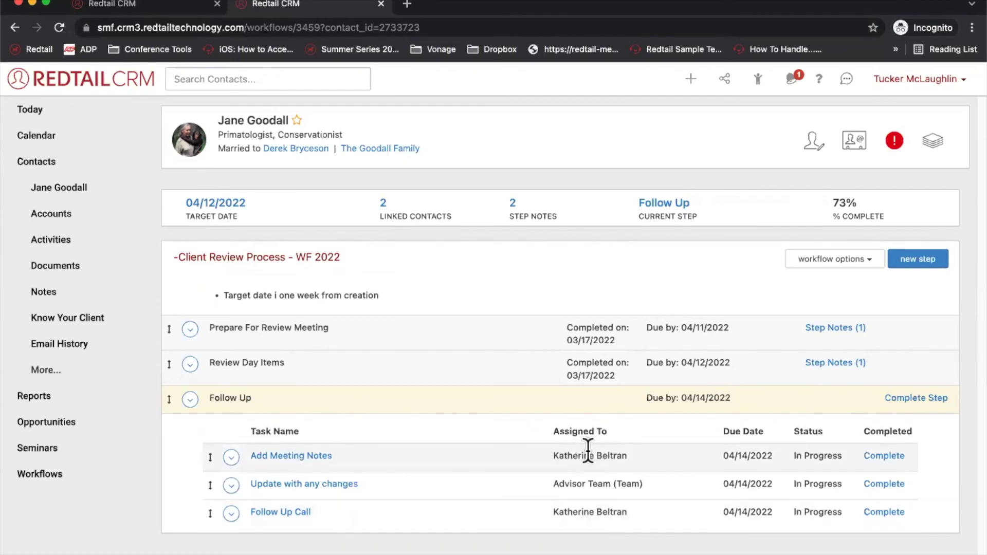
Compare the Client Review Process workflow's owner and task assignees with the workflow email notification preferences.
{"action": "left_click", "coordinate": [168, 8]}
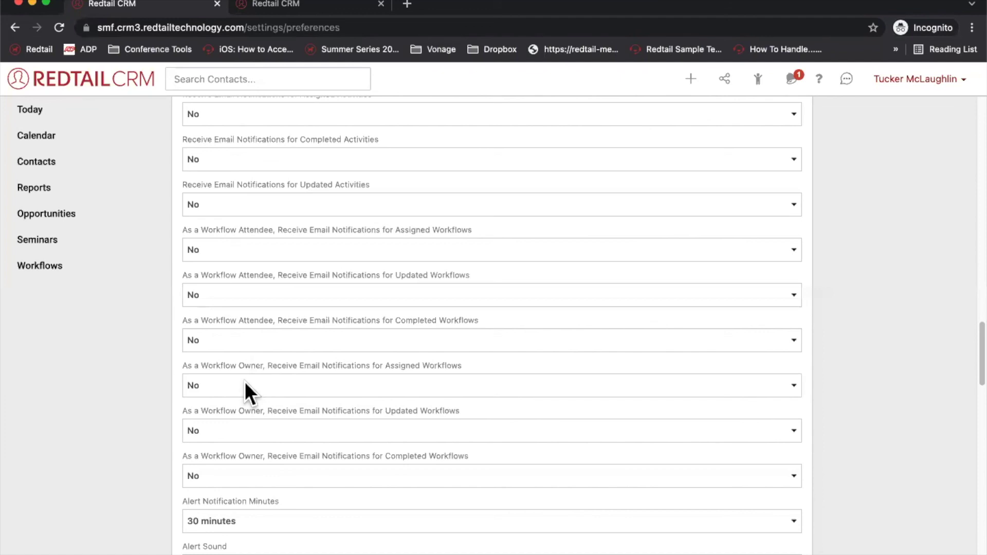
{"action": "left_click", "coordinate": [331, 6]}
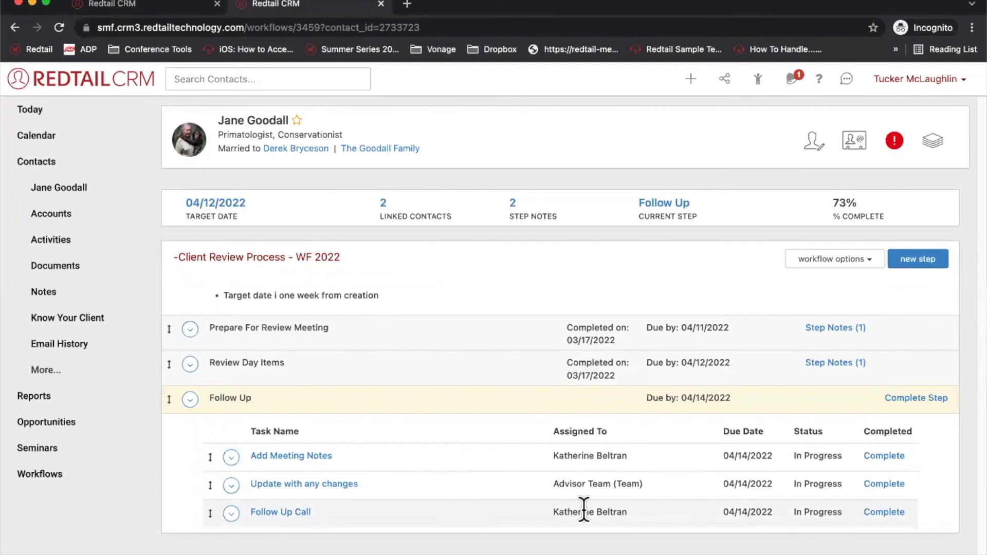
{"action": "left_click", "coordinate": [217, 206]}
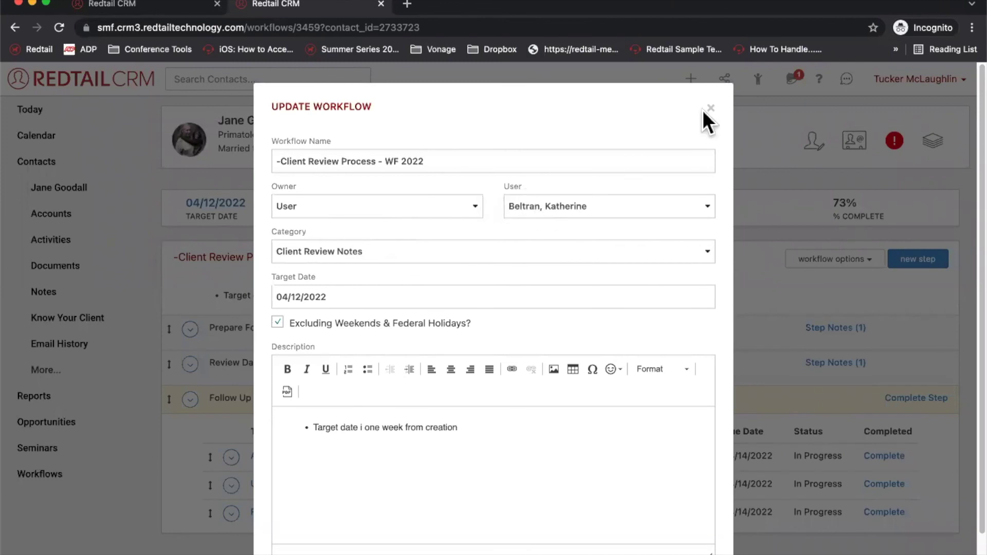
{"action": "scroll", "coordinate": [712, 117], "scroll_direction": "down", "scroll_amount": 3}
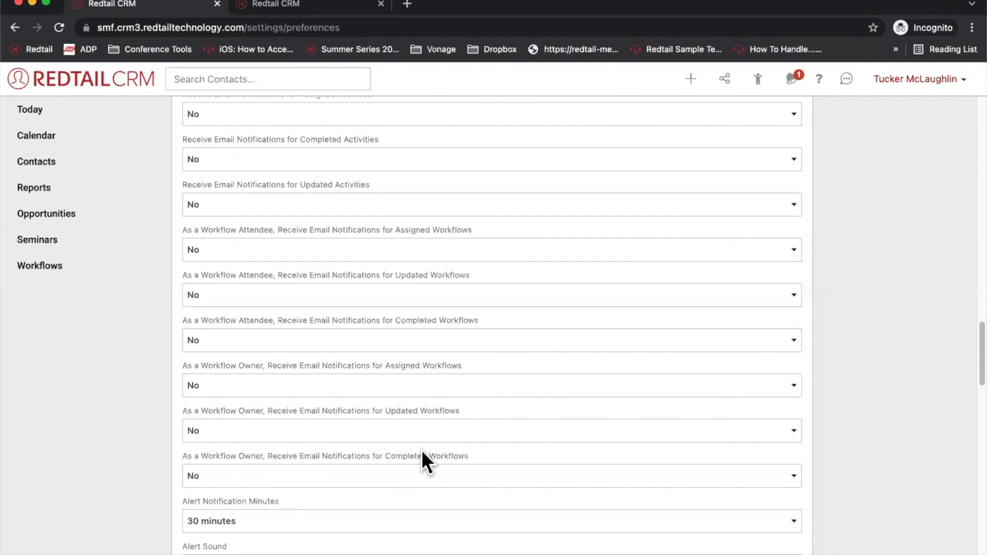
{"action": "left_click", "coordinate": [901, 82]}
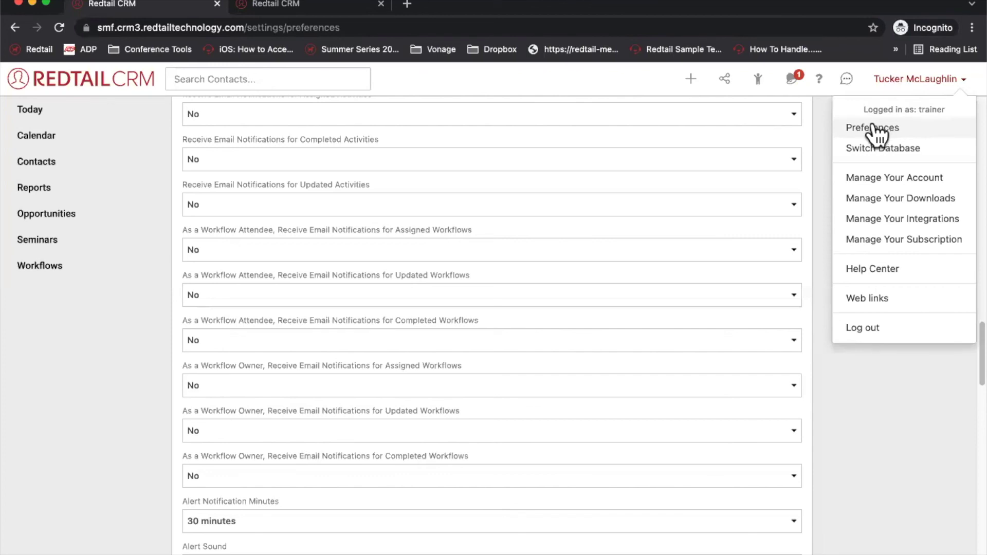
View the active workflows list and find the Workflow Reports section on the reports page.
{"action": "left_click", "coordinate": [80, 386]}
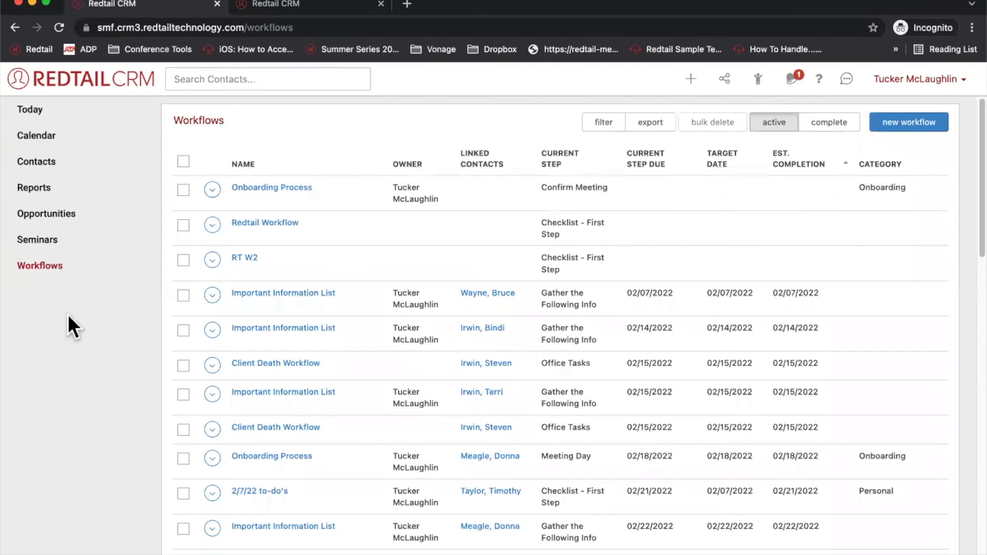
{"action": "left_click", "coordinate": [43, 191]}
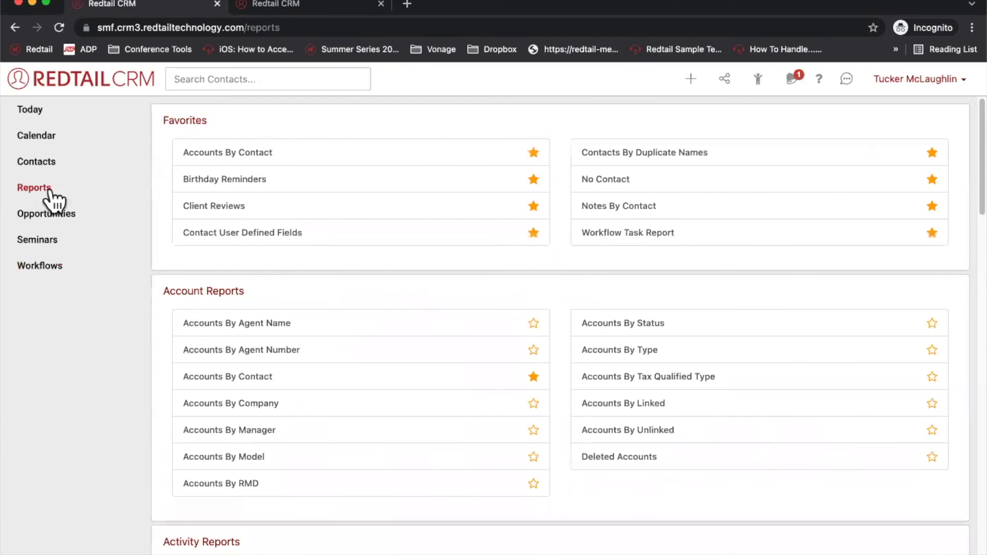
{"action": "scroll", "coordinate": [341, 280], "scroll_direction": "down", "scroll_amount": 20}
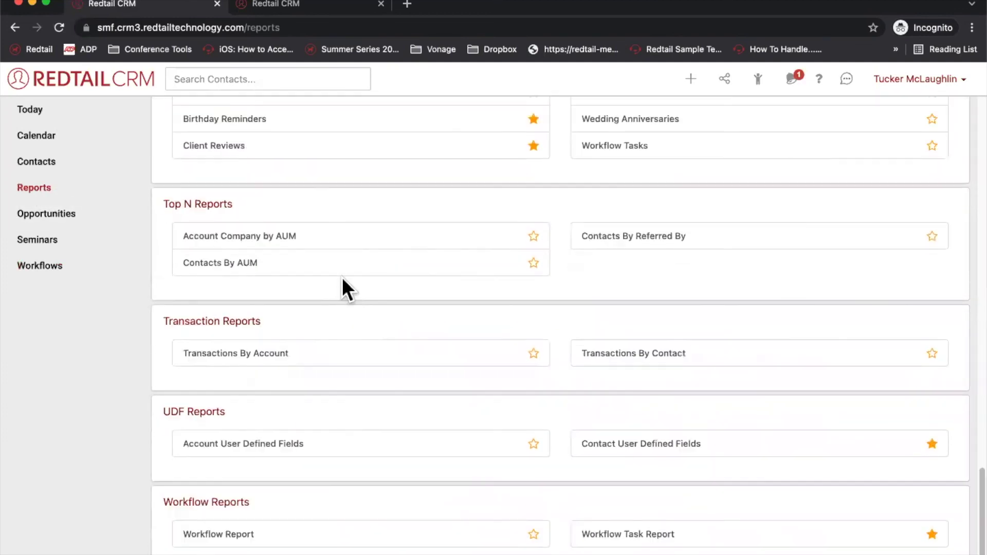
Open the Workflow Report and select the -Client Review Process - WF 2022 and Client Review Workflow templates in its filter.
{"action": "triple_click", "coordinate": [247, 503]}
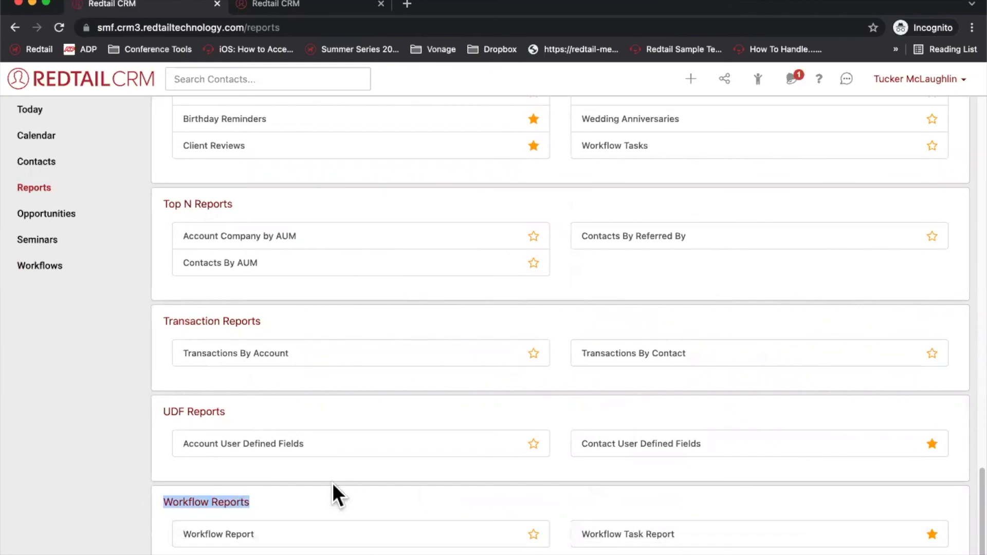
{"action": "left_click", "coordinate": [215, 538]}
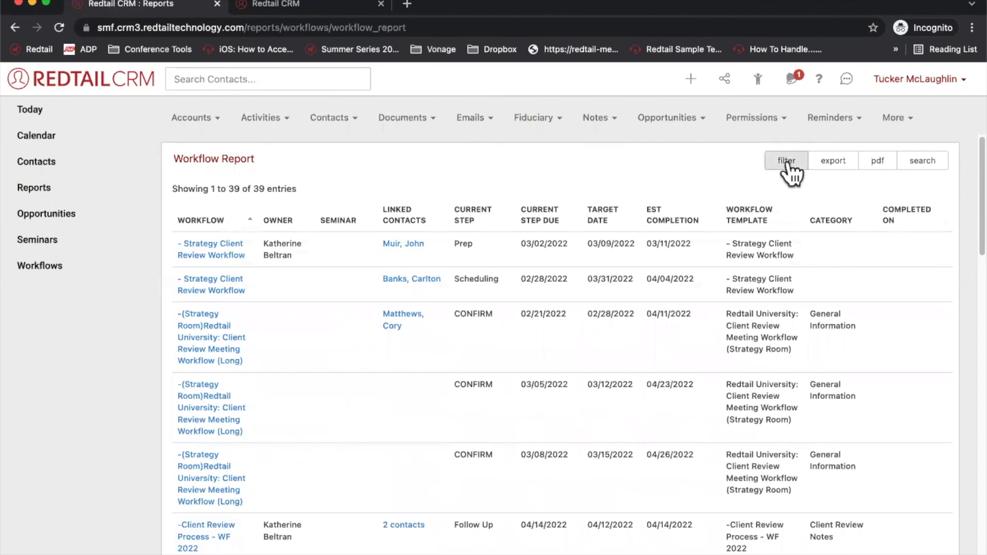
{"action": "left_click", "coordinate": [787, 162]}
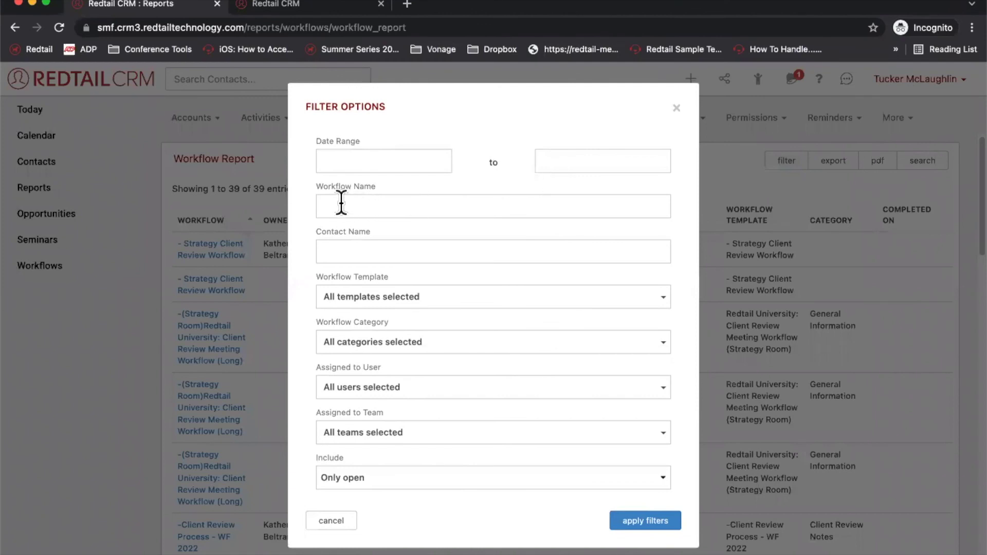
{"action": "left_click", "coordinate": [386, 301]}
{"action": "left_click", "coordinate": [413, 344]}
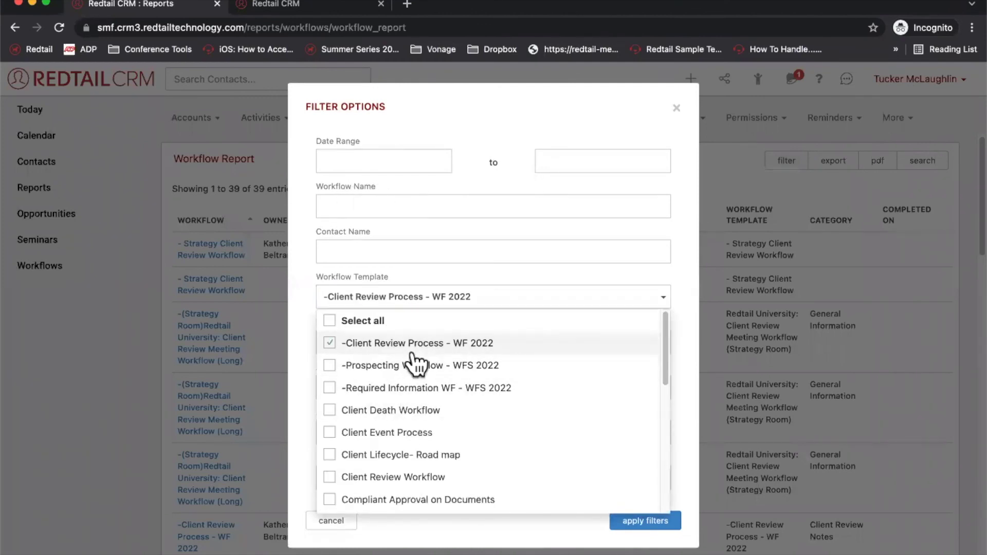
{"action": "left_click", "coordinate": [411, 477]}
Set the report's date range to 03/01/2021 through 03/01/2022, keep only open workflows included, and apply the filters.
{"action": "left_click", "coordinate": [392, 163]}
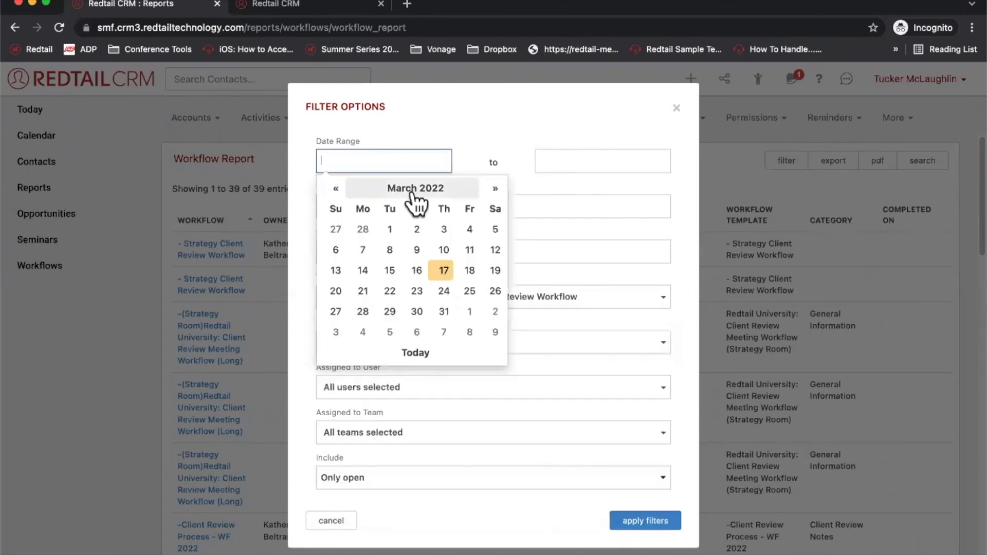
{"action": "left_click", "coordinate": [413, 192]}
{"action": "left_click", "coordinate": [333, 188]}
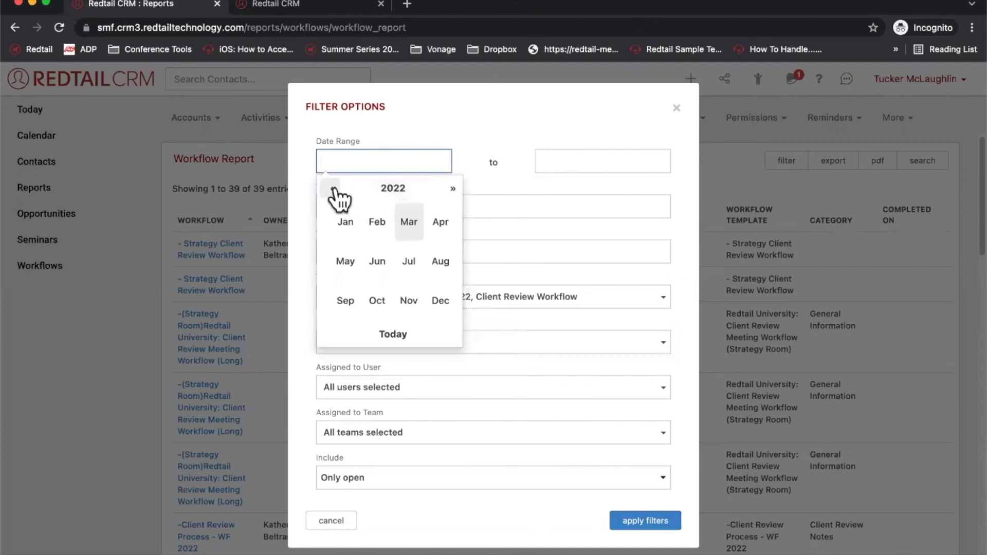
{"action": "left_click", "coordinate": [409, 222]}
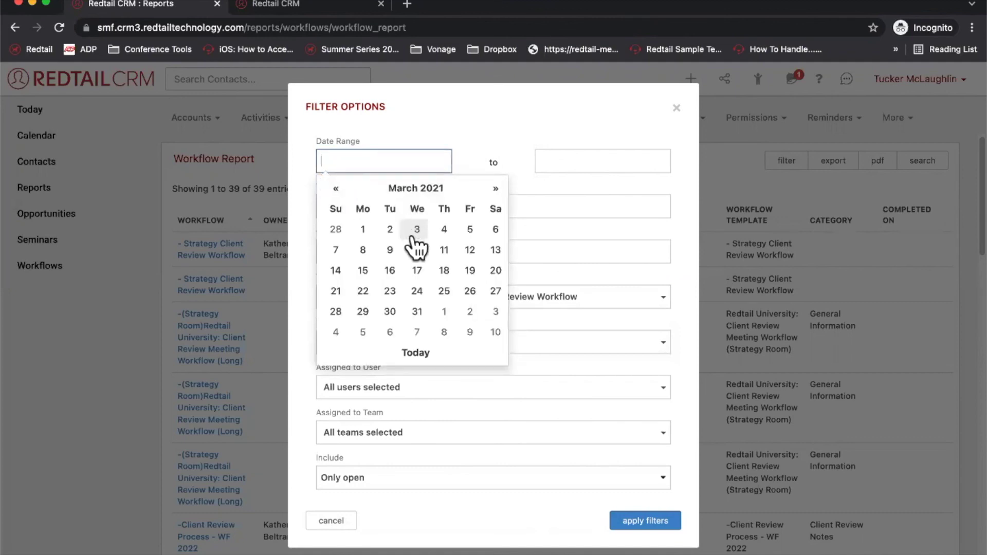
{"action": "left_click", "coordinate": [362, 229]}
{"action": "left_click", "coordinate": [583, 161]}
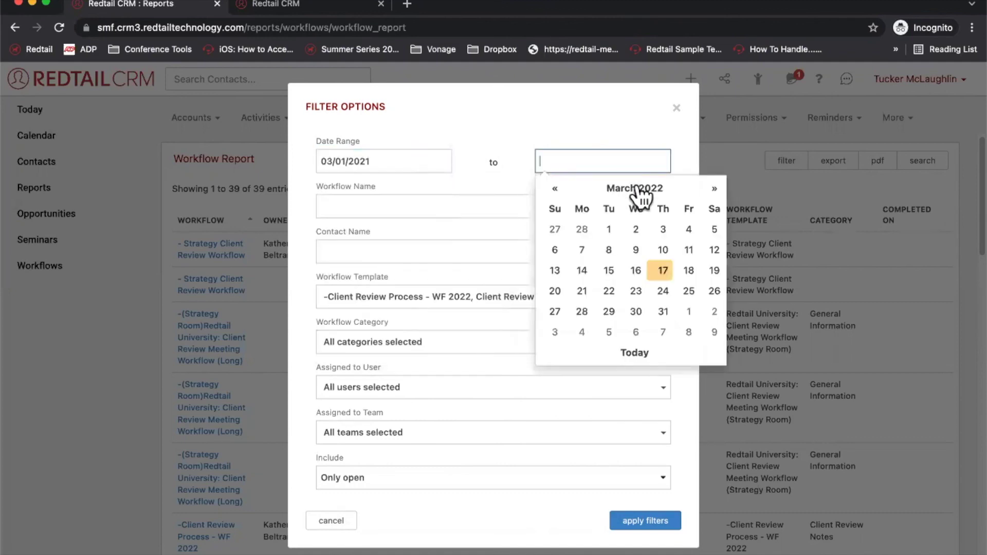
{"action": "left_click", "coordinate": [611, 228]}
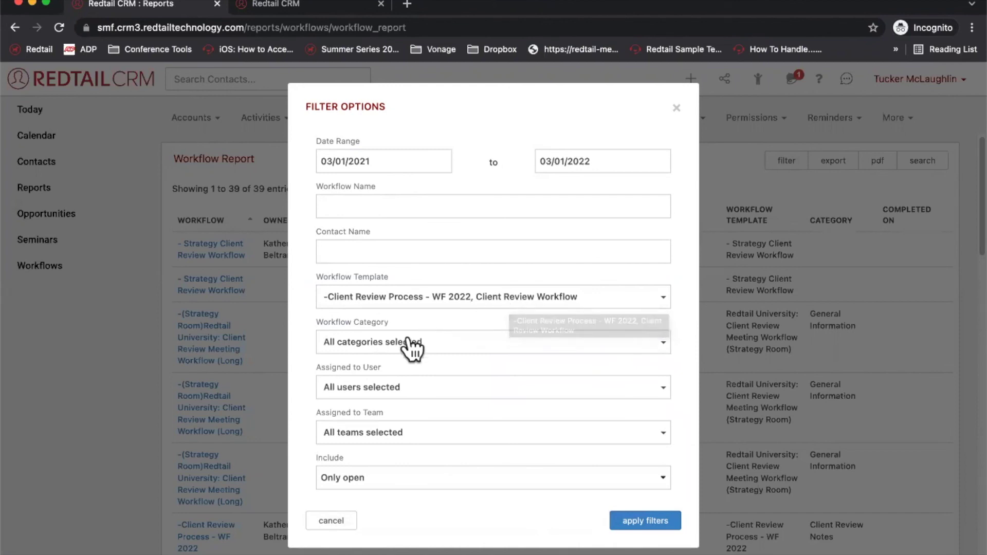
{"action": "left_click", "coordinate": [377, 476]}
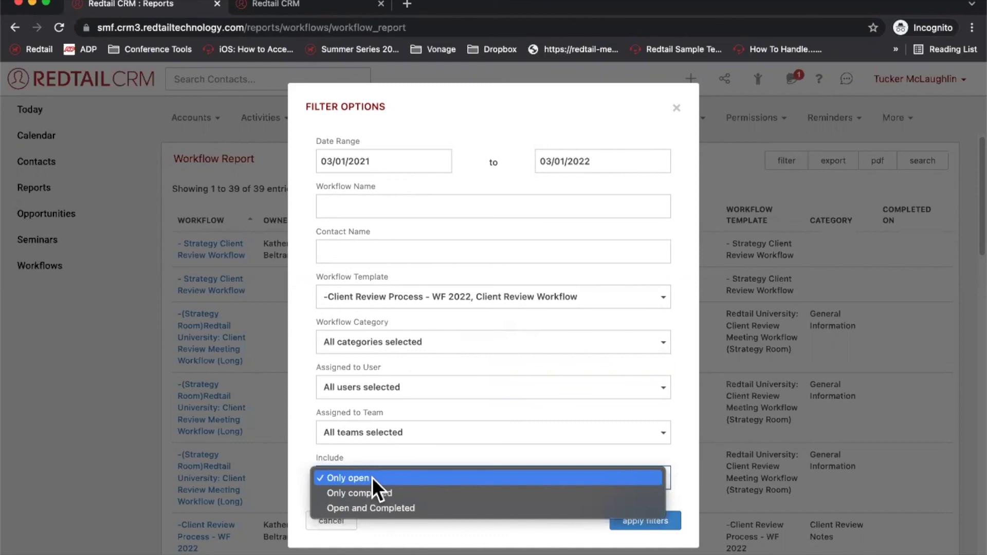
{"action": "left_click", "coordinate": [647, 521]}
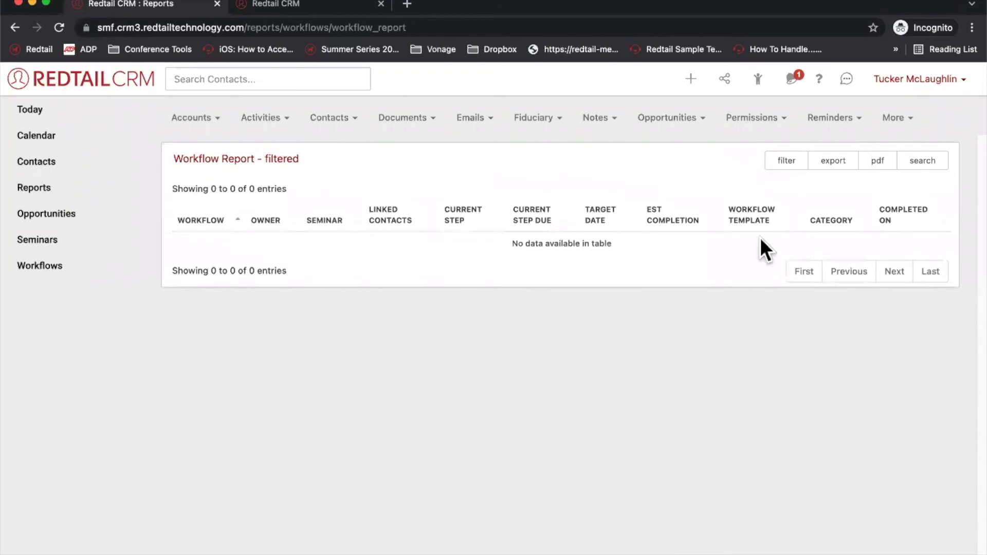
Extend the Workflow Report's date range to end on 06/30/2022 and reapply the filters.
{"action": "left_click", "coordinate": [780, 161]}
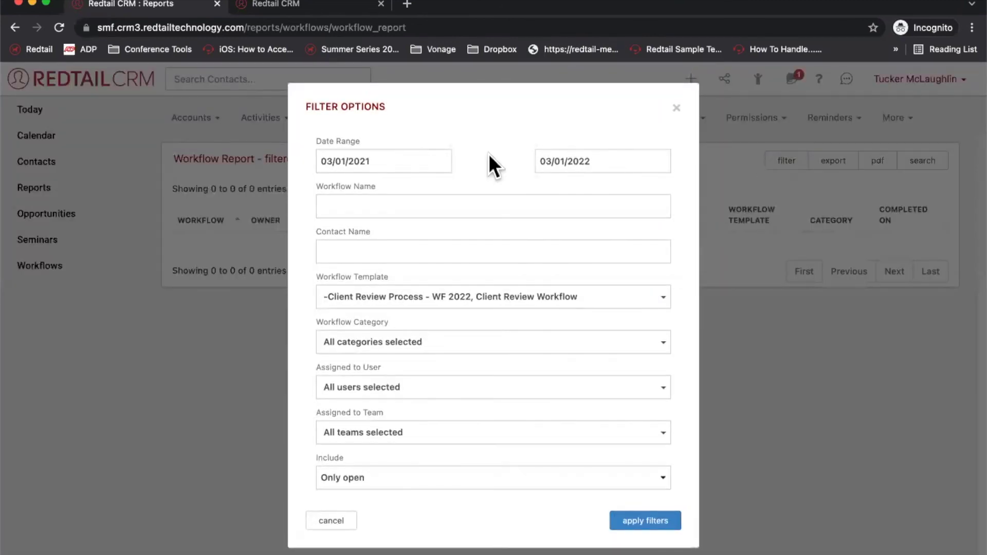
{"action": "left_click", "coordinate": [601, 159]}
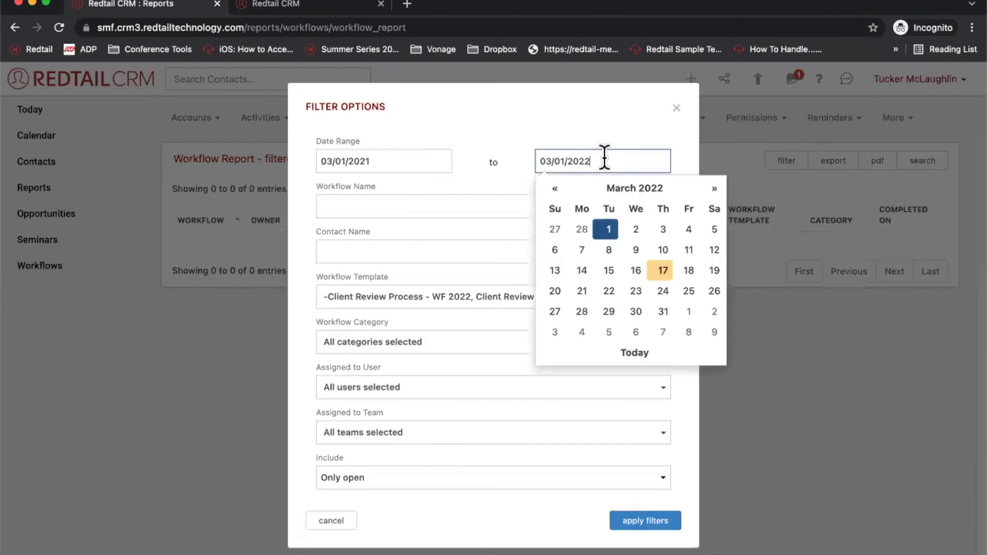
{"action": "left_click", "coordinate": [711, 189]}
{"action": "left_click", "coordinate": [711, 189]}
{"action": "left_click", "coordinate": [711, 189]}
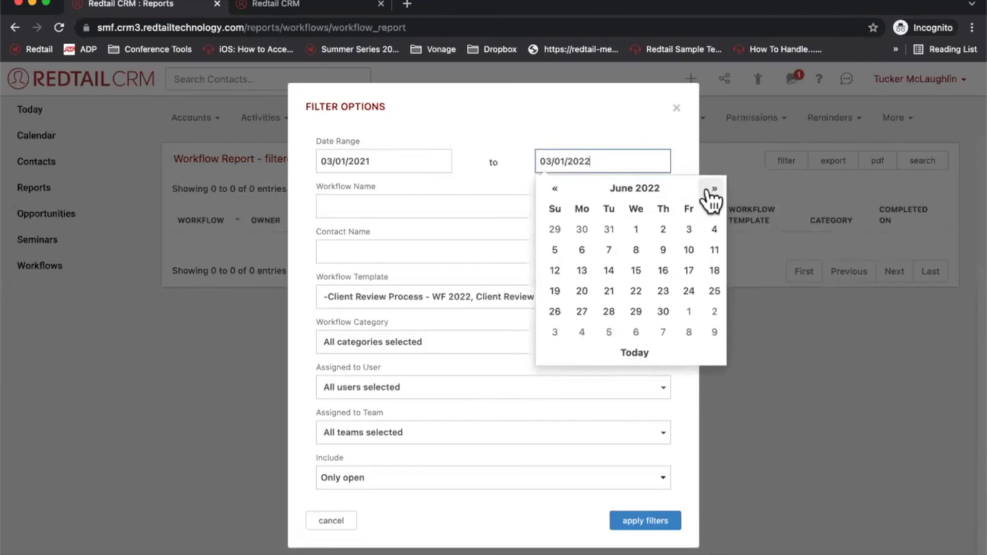
{"action": "left_click", "coordinate": [664, 312]}
{"action": "left_click", "coordinate": [658, 522]}
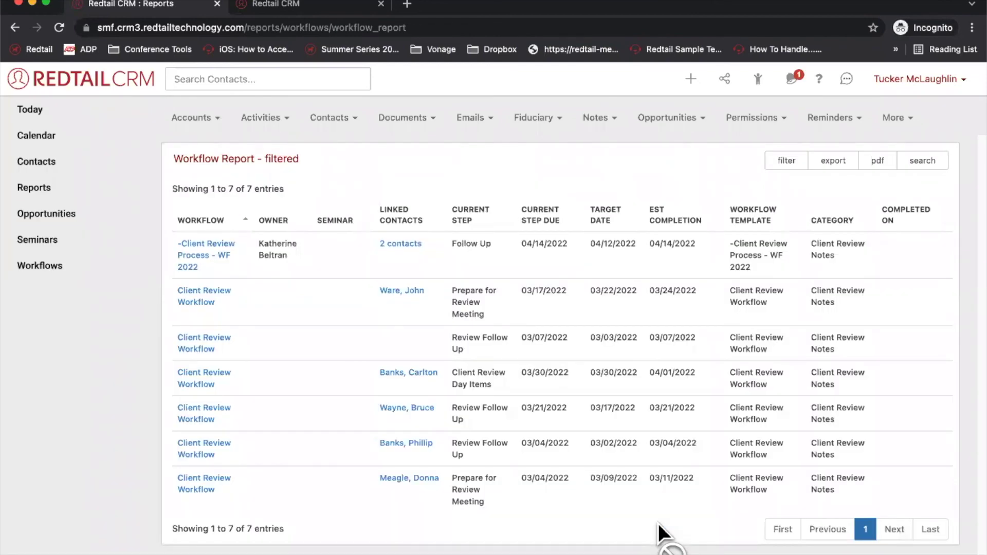
Examine the Workflow Report's filter options for including open or completed workflows, then close them without changes.
{"action": "left_click", "coordinate": [783, 164]}
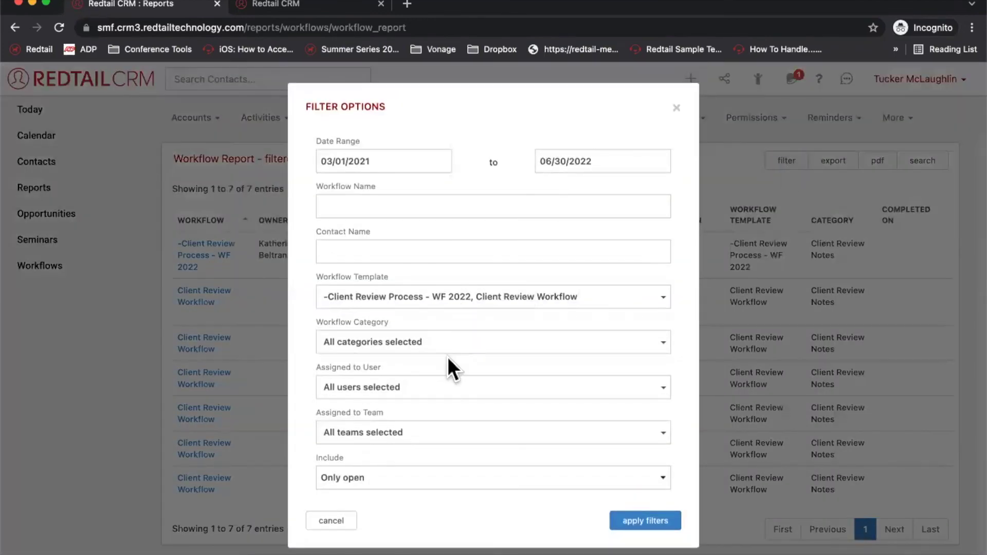
{"action": "left_click", "coordinate": [406, 482]}
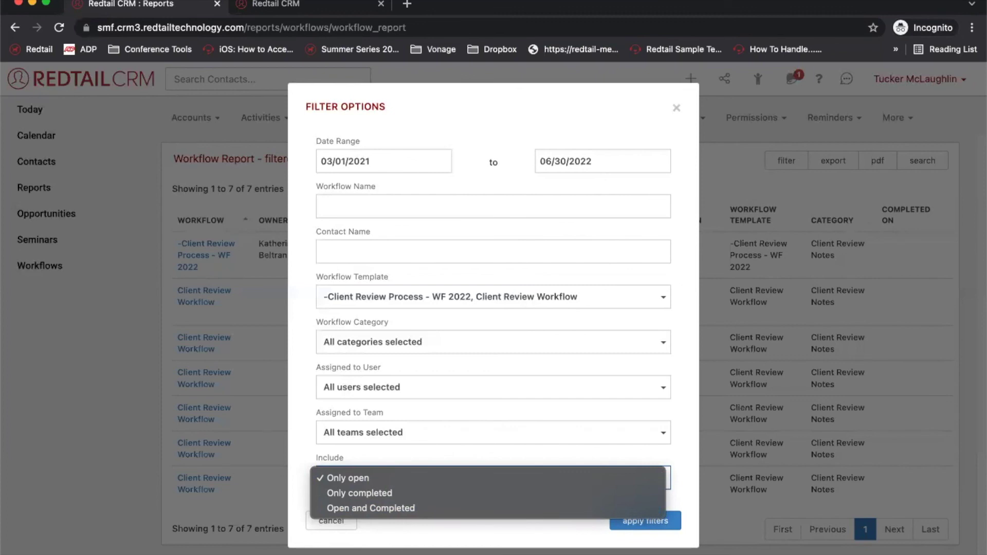
{"action": "left_click", "coordinate": [675, 107]}
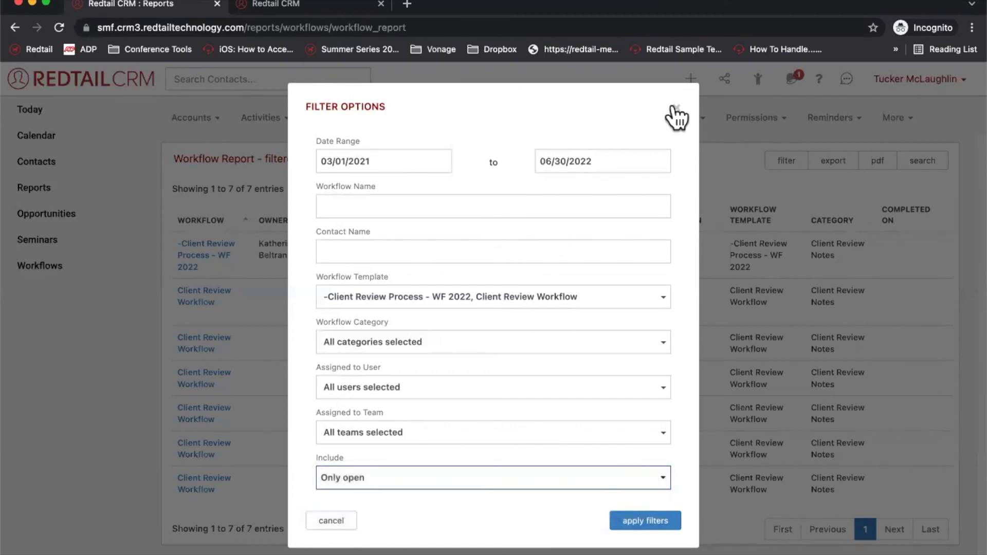
{"action": "left_click", "coordinate": [675, 107]}
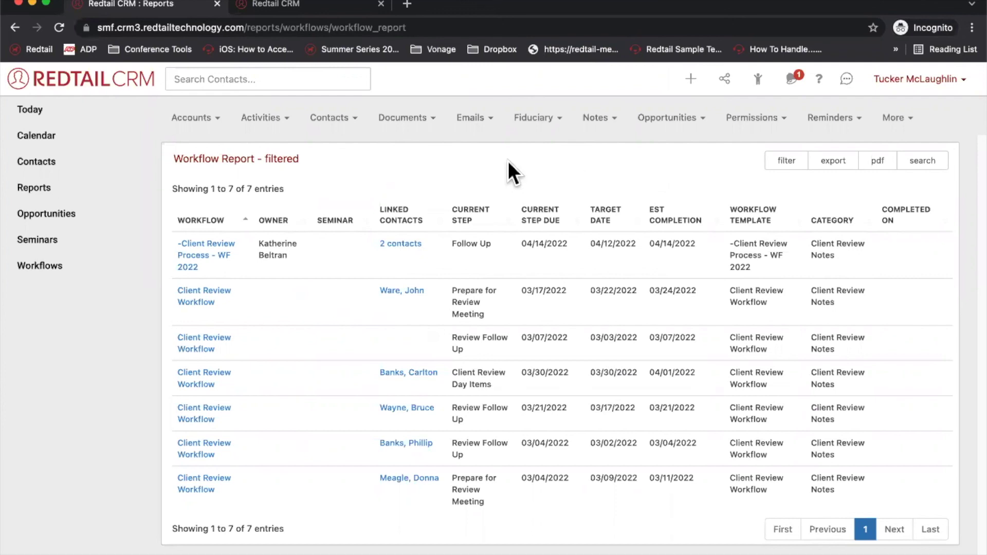
Return to the reports list and open the Workflow Task Report.
{"action": "left_click", "coordinate": [60, 189]}
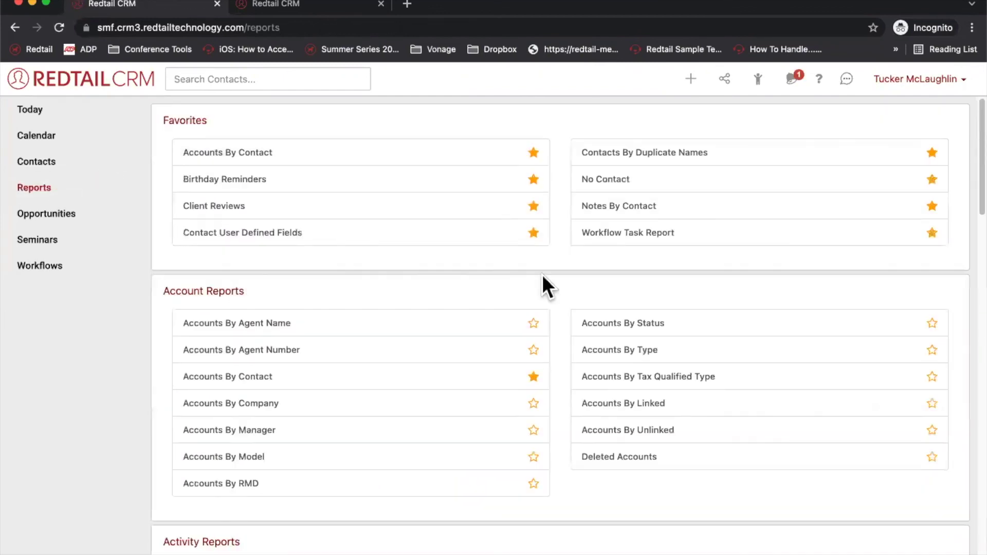
{"action": "scroll", "coordinate": [543, 280], "scroll_direction": "down", "scroll_amount": 15}
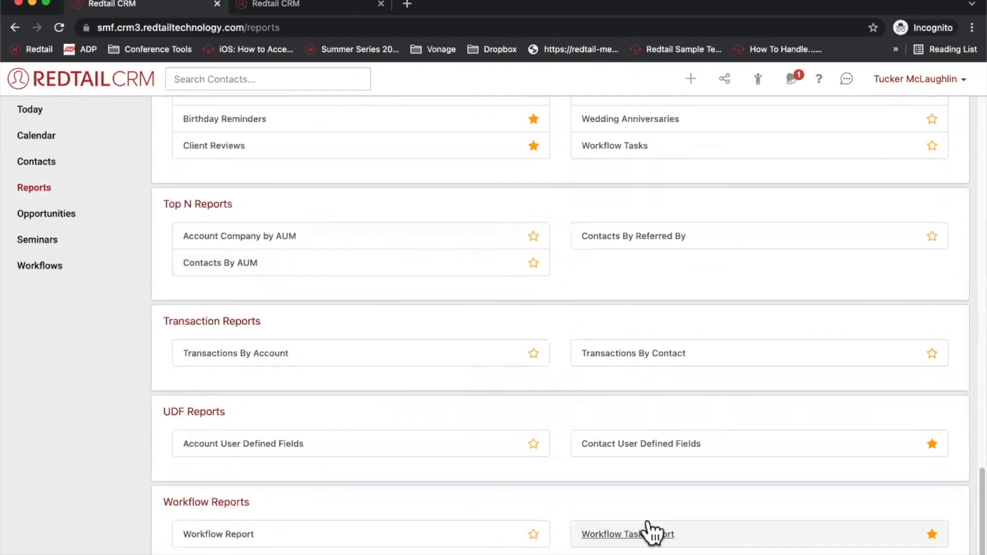
{"action": "left_click", "coordinate": [643, 534]}
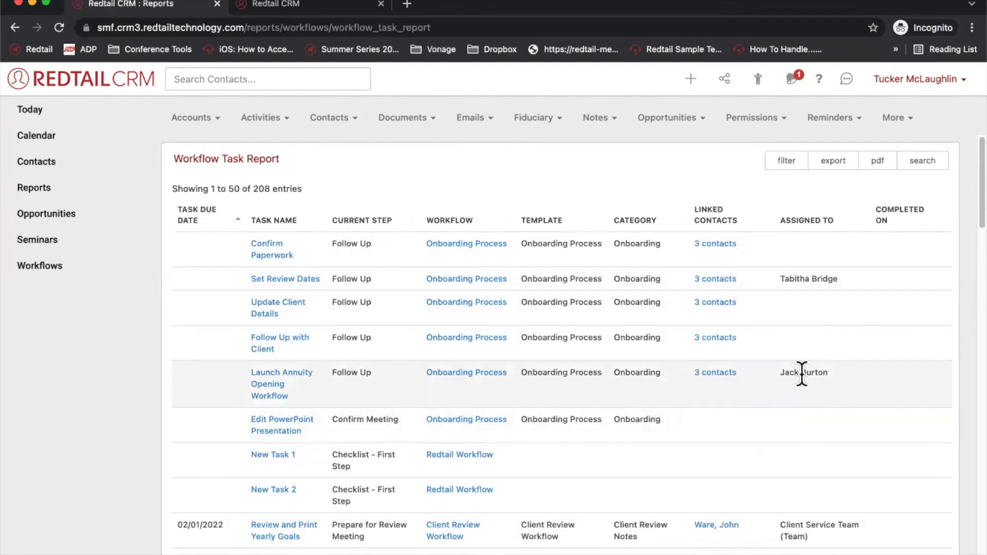
Filter the Workflow Task Report to only open tasks assigned to a single user, the one assigned the Launch Annuity Opening Workflow task.
{"action": "left_click", "coordinate": [787, 161]}
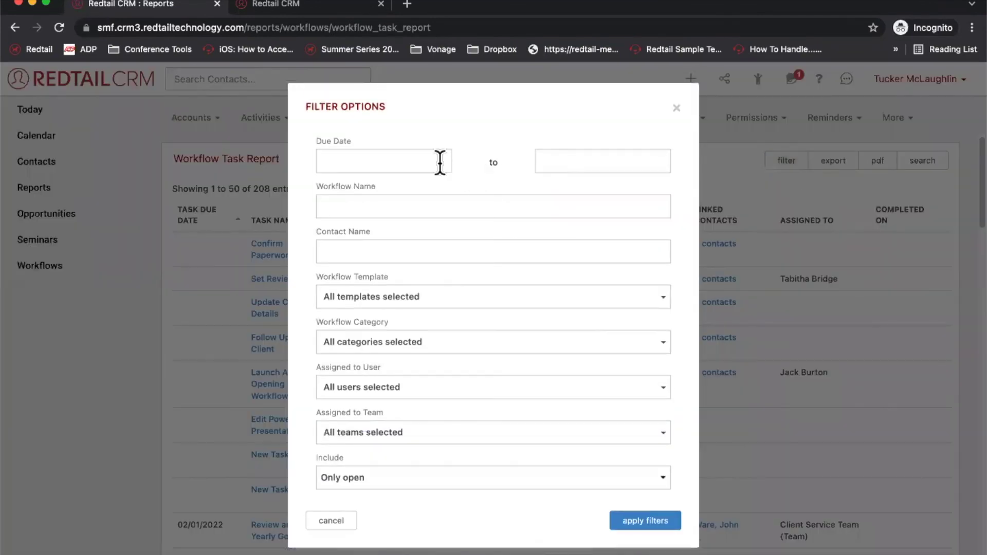
{"action": "left_click", "coordinate": [396, 392]}
{"action": "scroll", "coordinate": [396, 463], "scroll_direction": "down", "scroll_amount": 3}
{"action": "left_click", "coordinate": [360, 489]}
{"action": "left_click", "coordinate": [292, 446]}
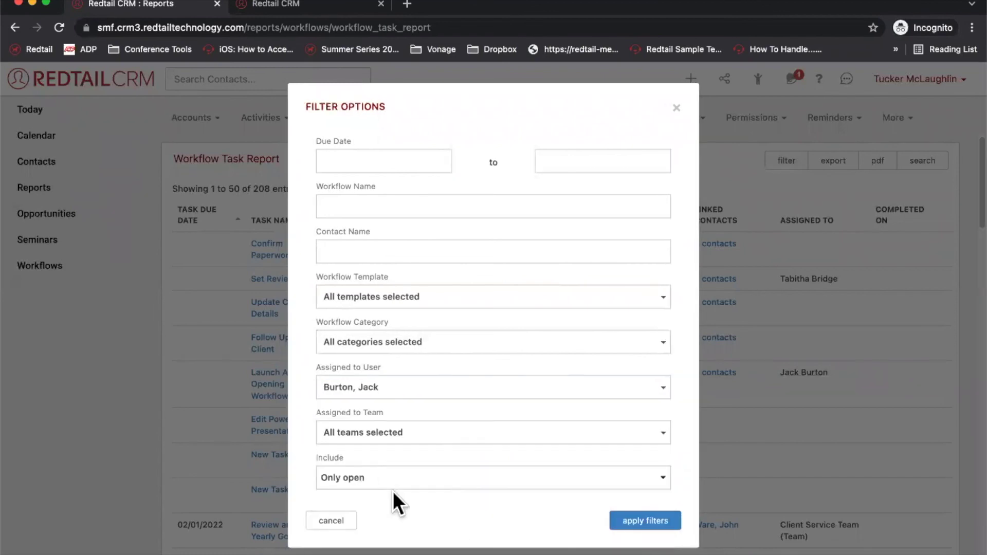
{"action": "left_click", "coordinate": [633, 511]}
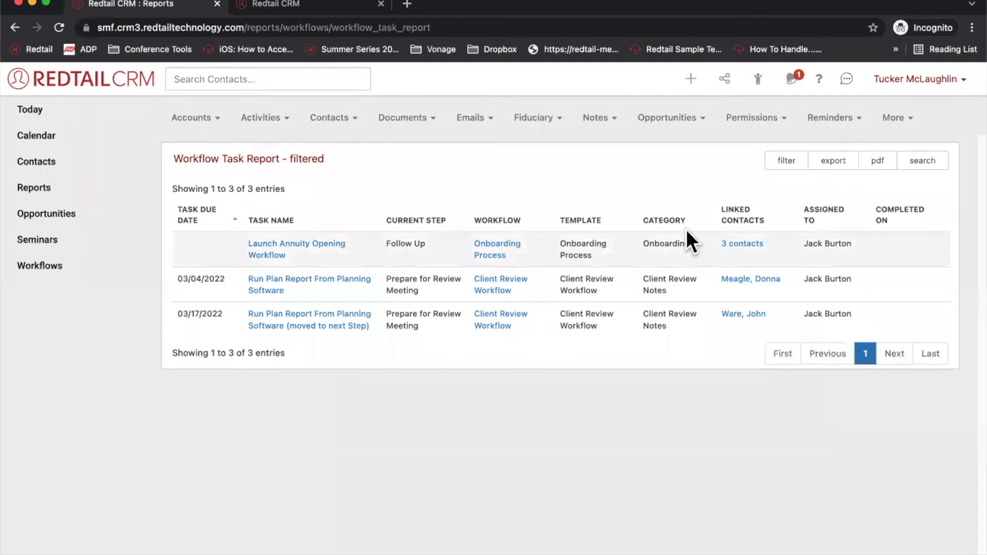
Review the filtered workflow tasks and the report's template and assignee filter options, then close the options without changes.
{"action": "mouse_move", "coordinate": [257, 291]}
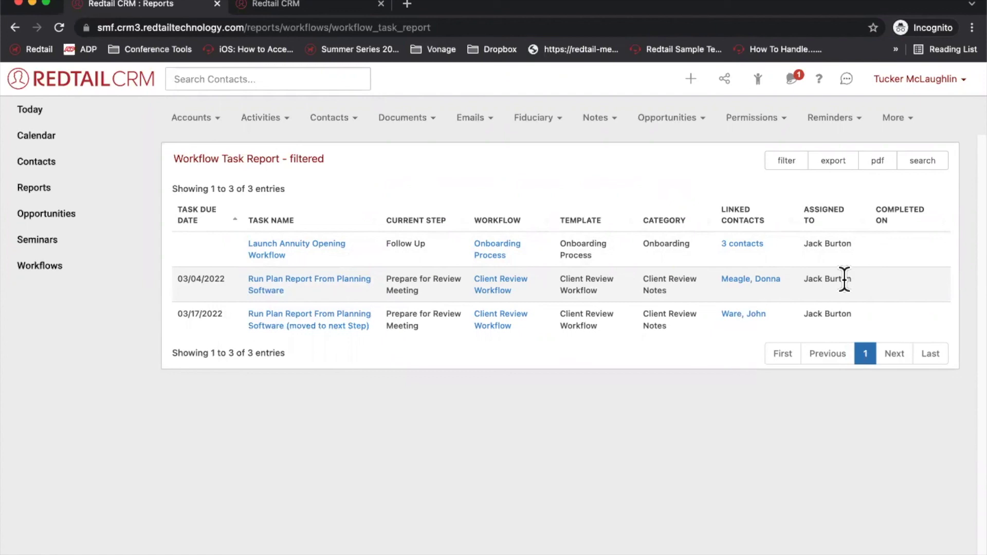
{"action": "left_click", "coordinate": [788, 161]}
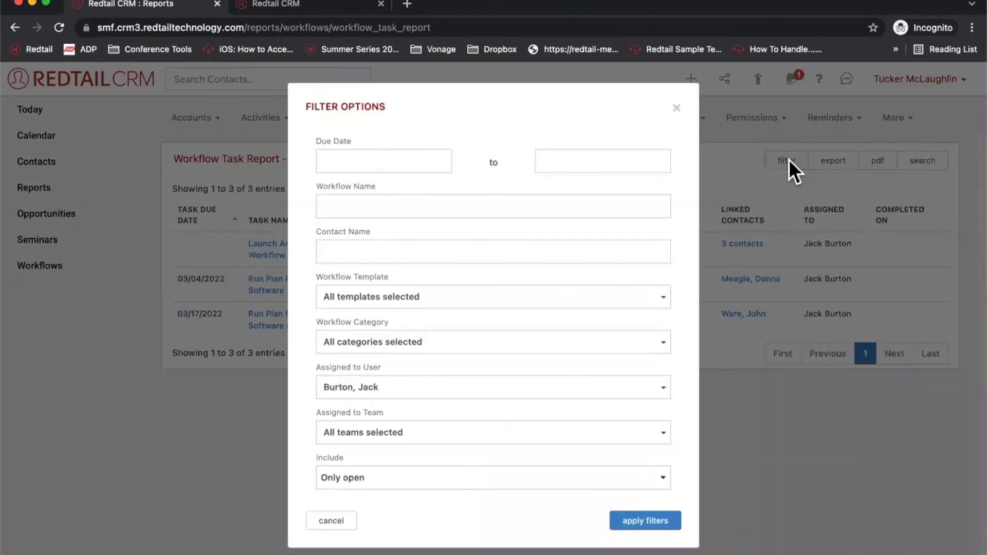
{"action": "left_click", "coordinate": [374, 307]}
{"action": "left_click", "coordinate": [302, 274]}
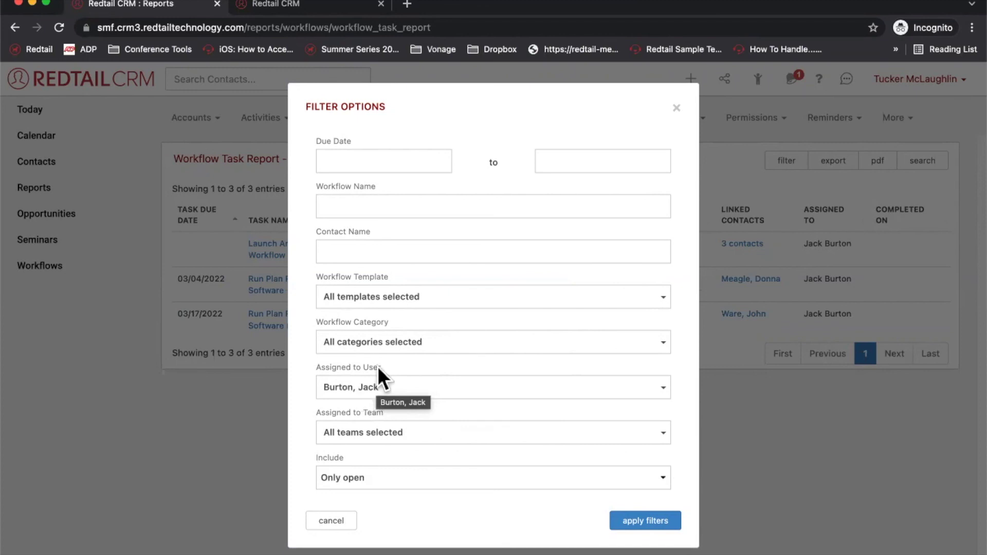
{"action": "left_click", "coordinate": [677, 109]}
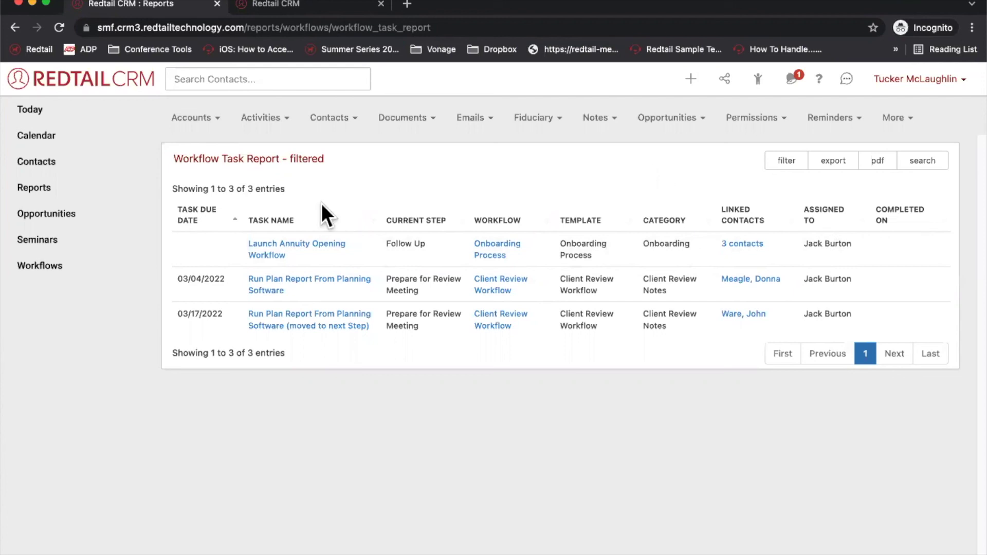
{"action": "left_click", "coordinate": [838, 161]}
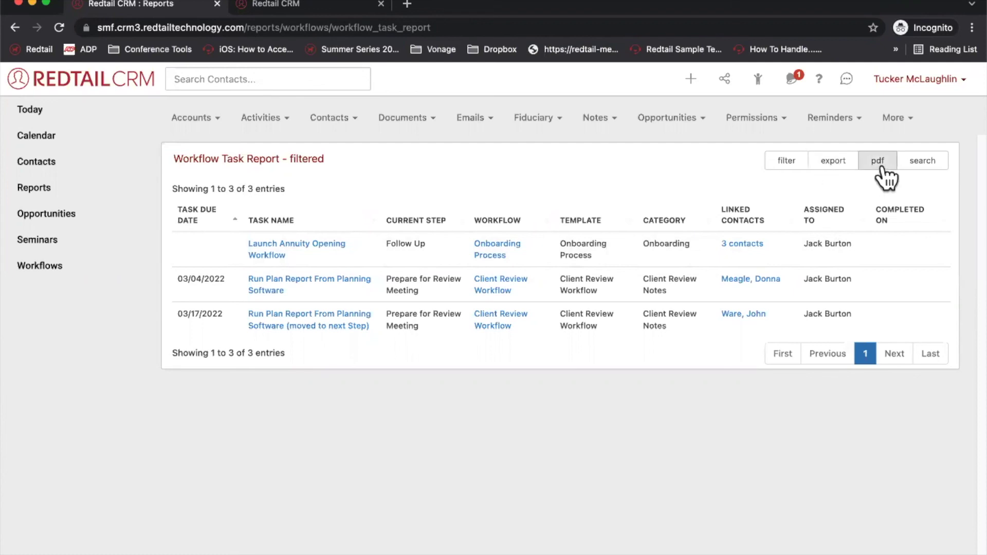
{"action": "left_click", "coordinate": [921, 166]}
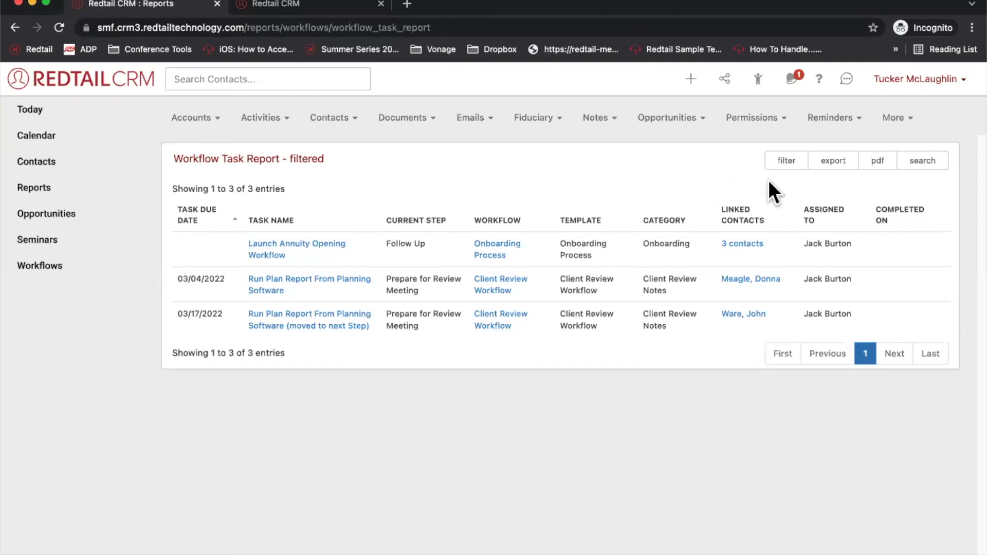
{"action": "left_click", "coordinate": [836, 162]}
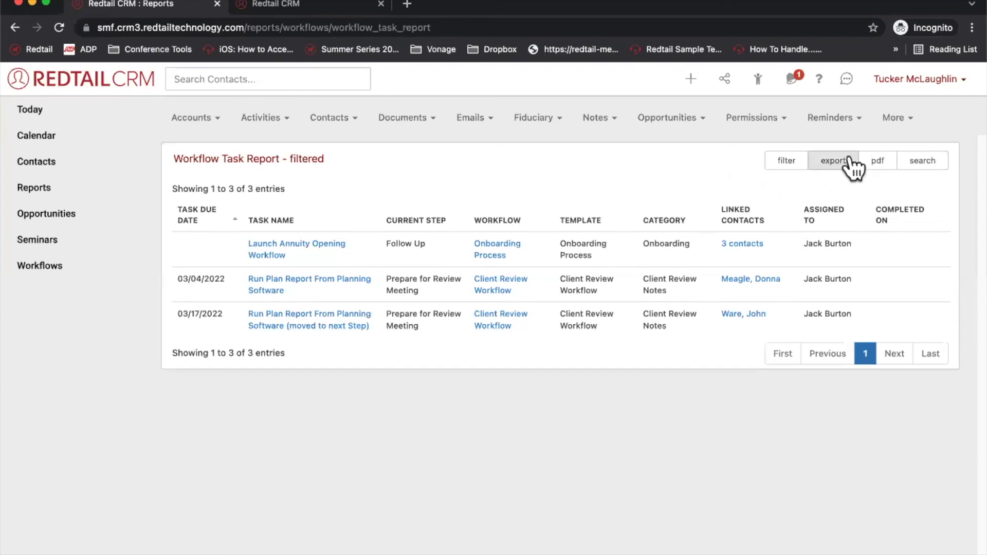